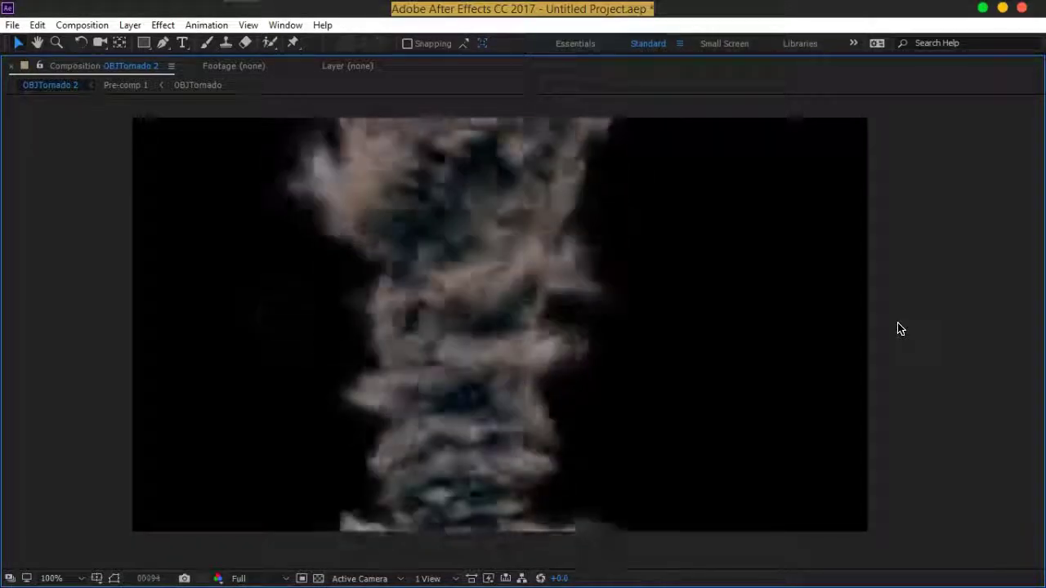
Quit After Effects and discard the unsaved tornado project changes
click(419, 250)
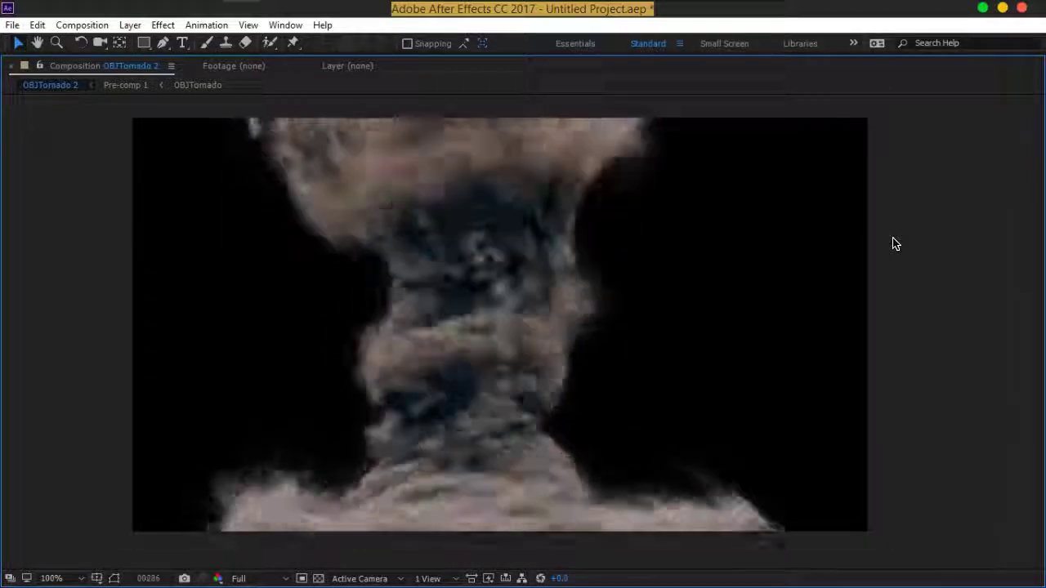
click(924, 254)
click(1021, 7)
click(525, 331)
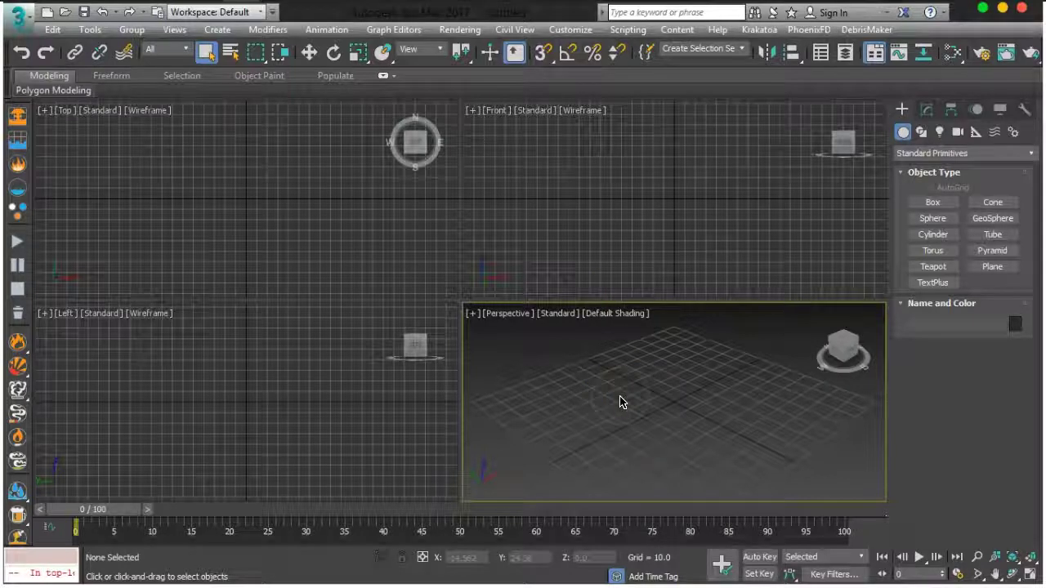
alt+middle_drag(579, 455, 656, 394)
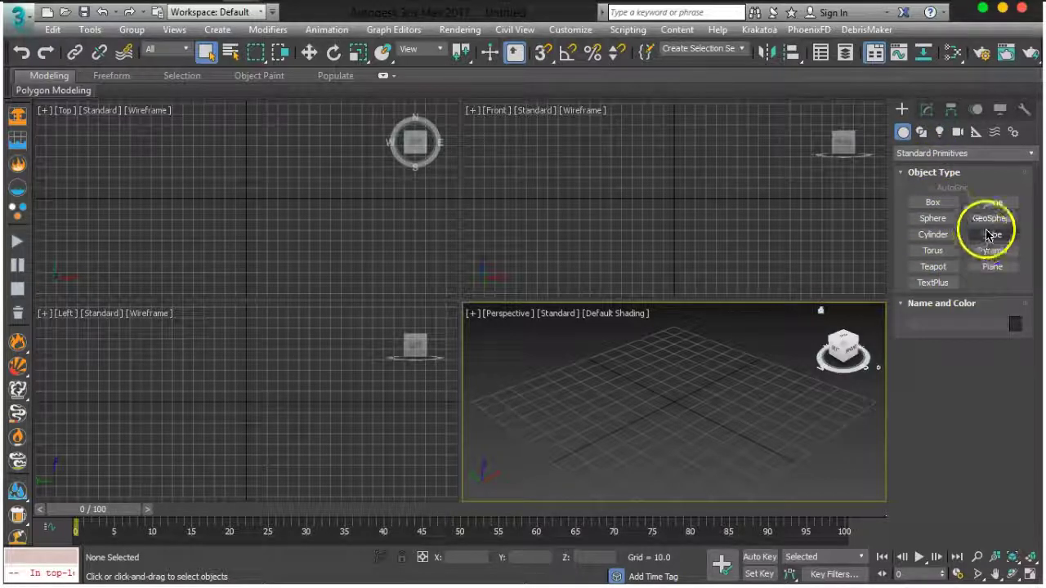
Draw RingWave001 on the Top grid (radius 41.092, ring width 8.466), then maximize the Front view
click(924, 153)
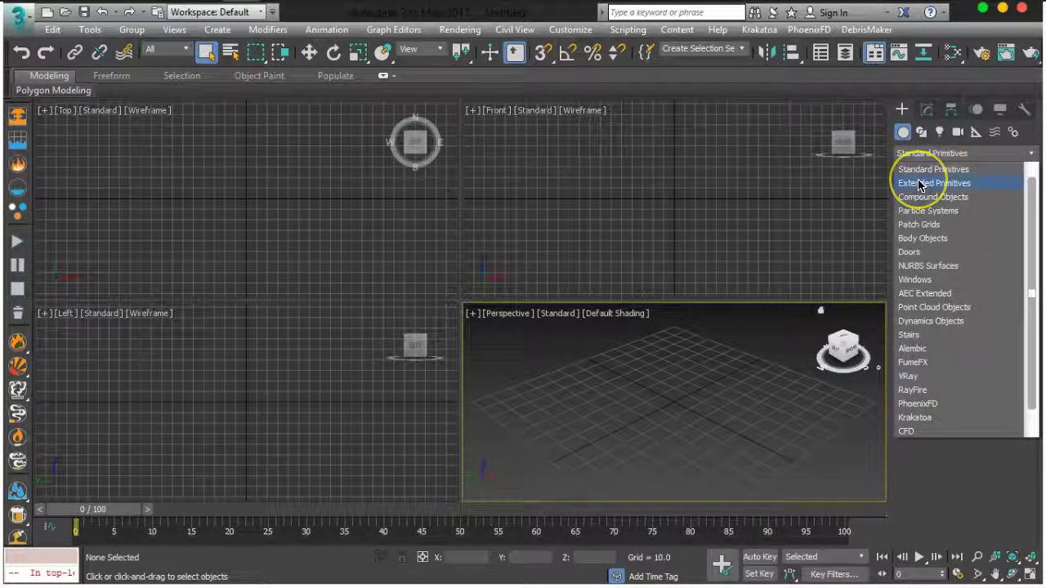
click(920, 184)
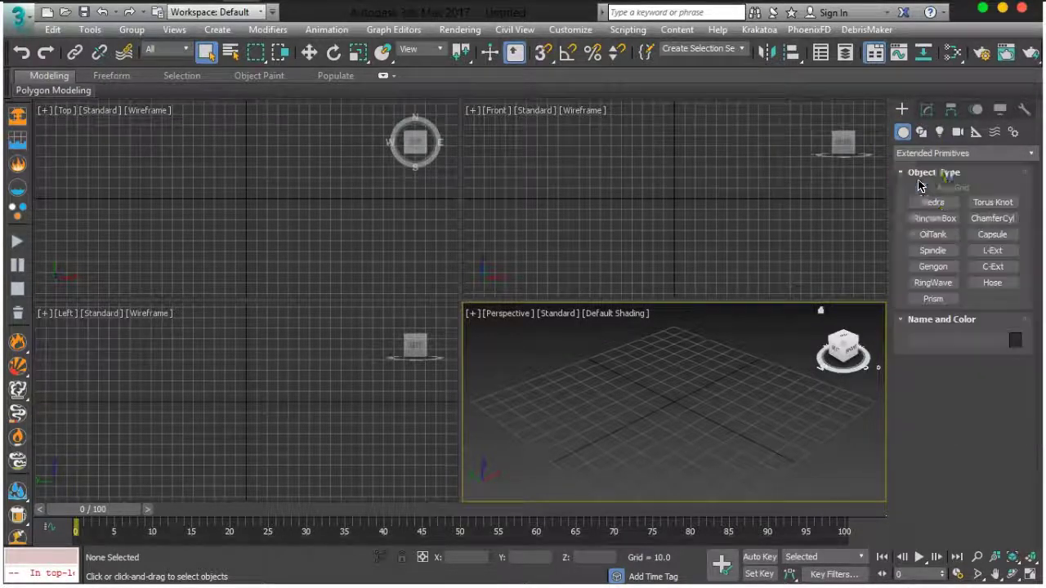
click(933, 283)
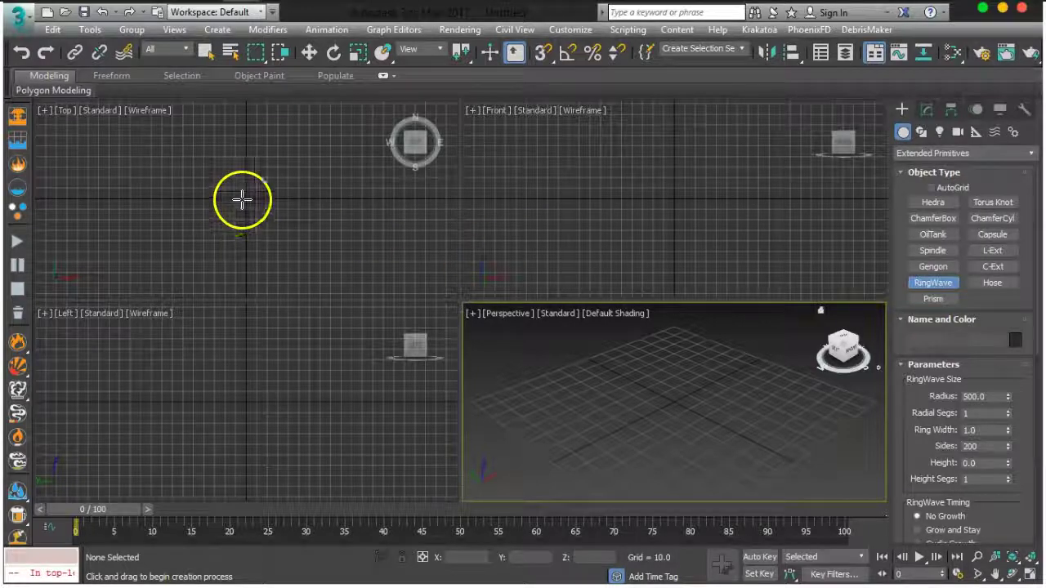
drag(245, 198, 281, 221)
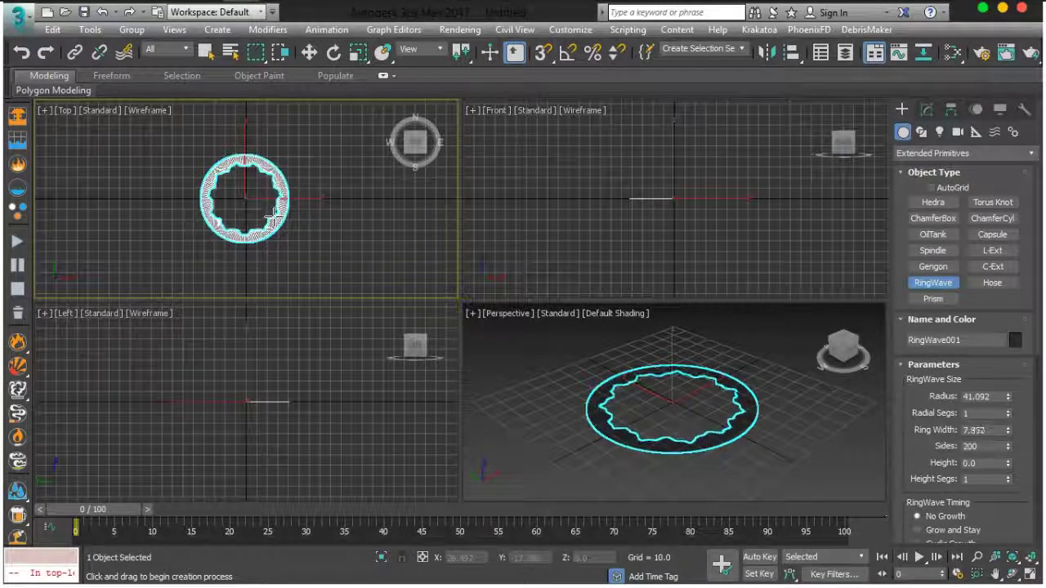
click(427, 329)
click(665, 421)
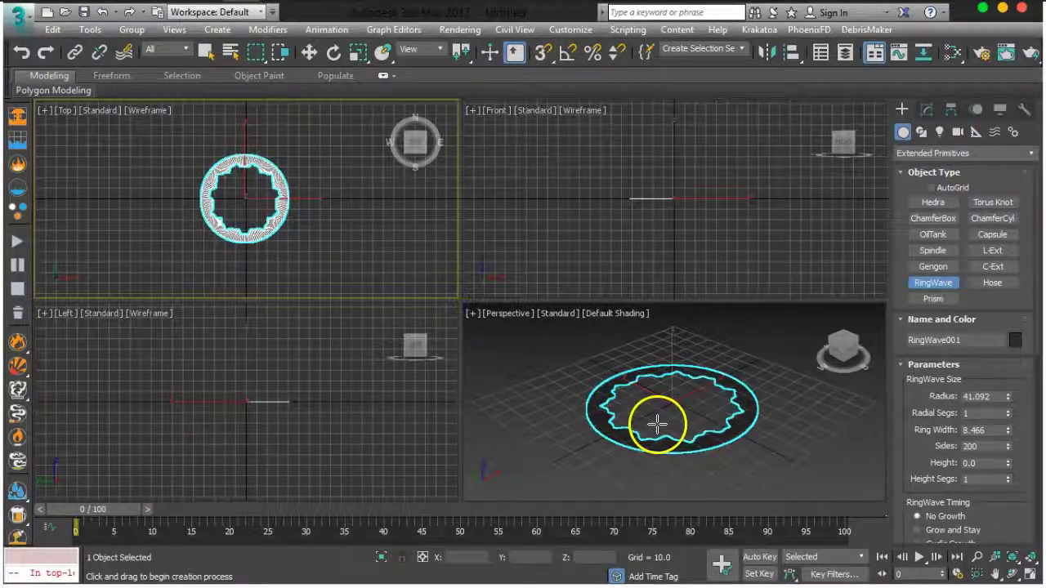
right_click(705, 205)
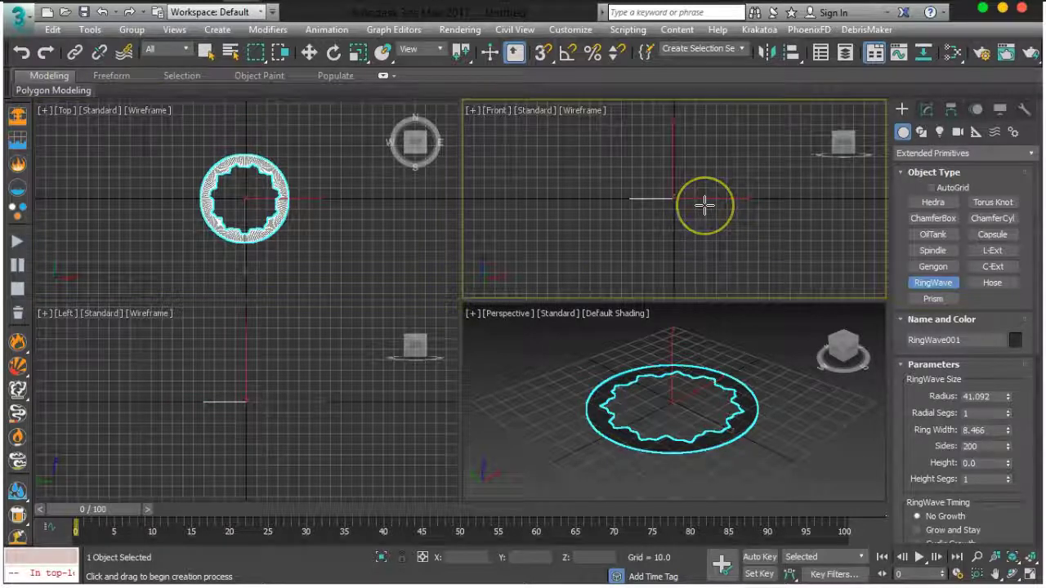
key(alt+w)
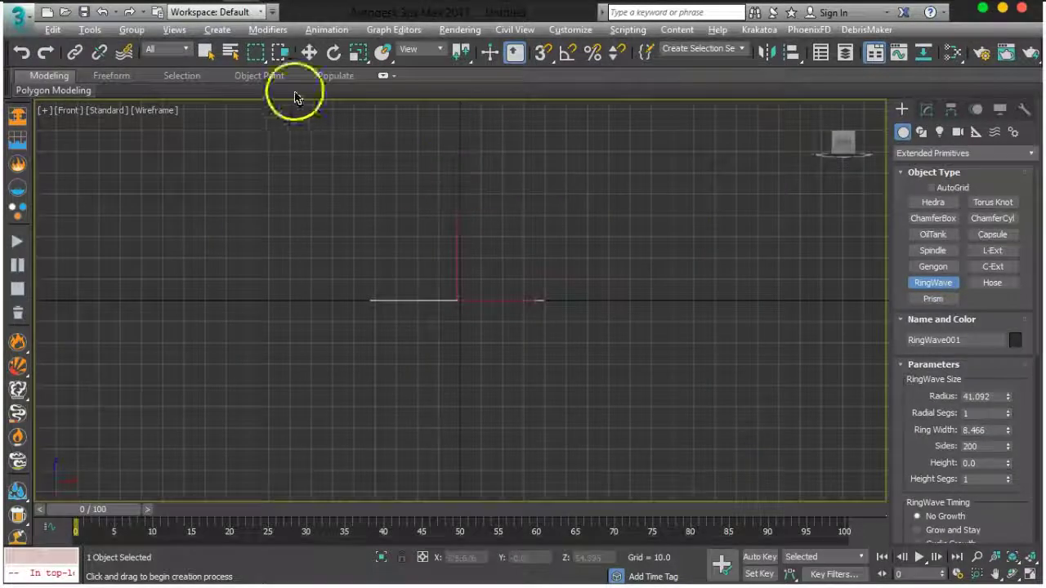
Move RingWave001 upward in the Front view to a Z position of 110
click(309, 51)
middle_drag(523, 280, 550, 342)
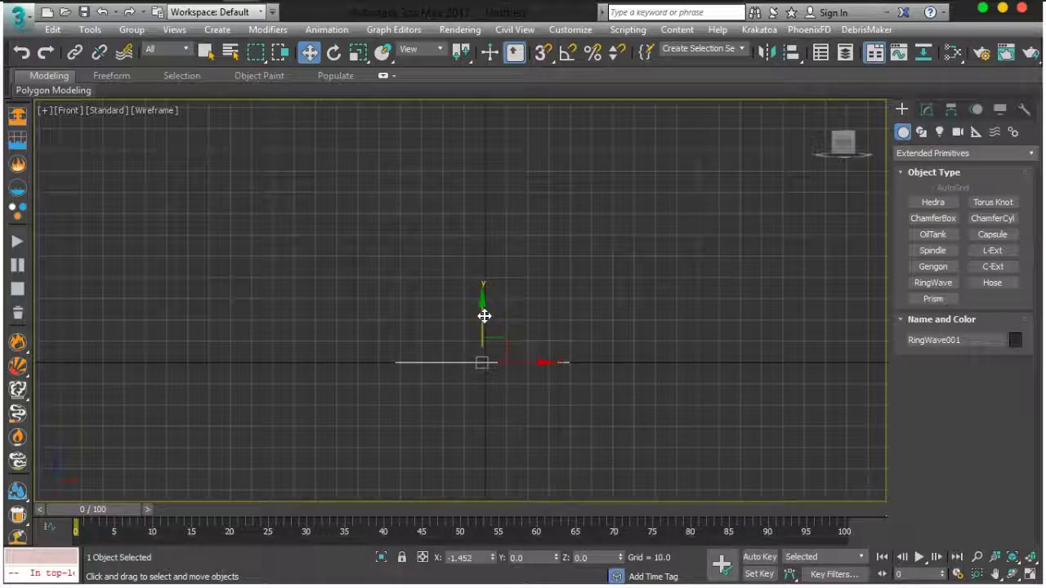
drag(484, 307, 472, 80)
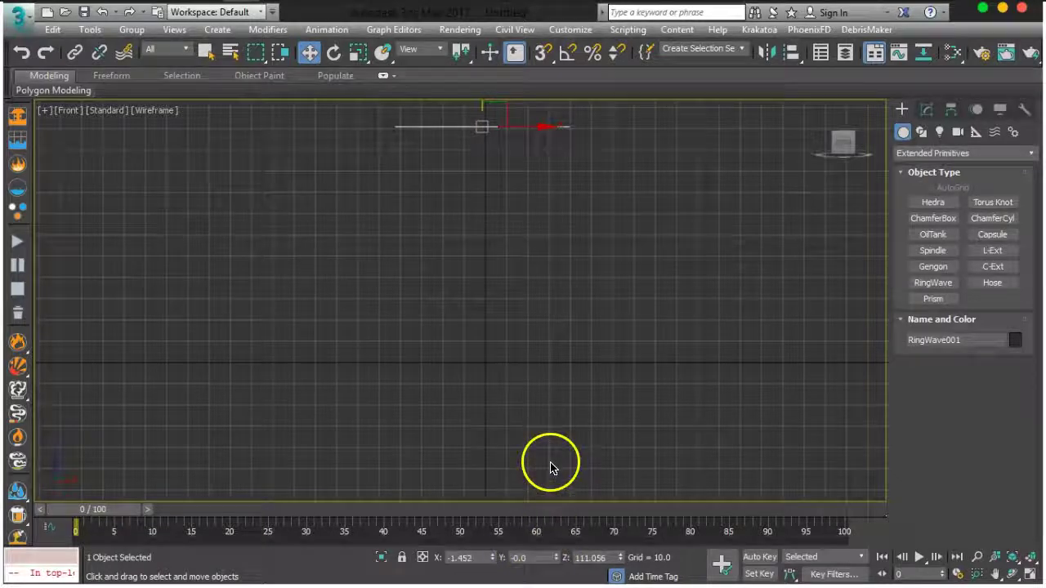
middle_drag(567, 236, 564, 290)
double_click(598, 559)
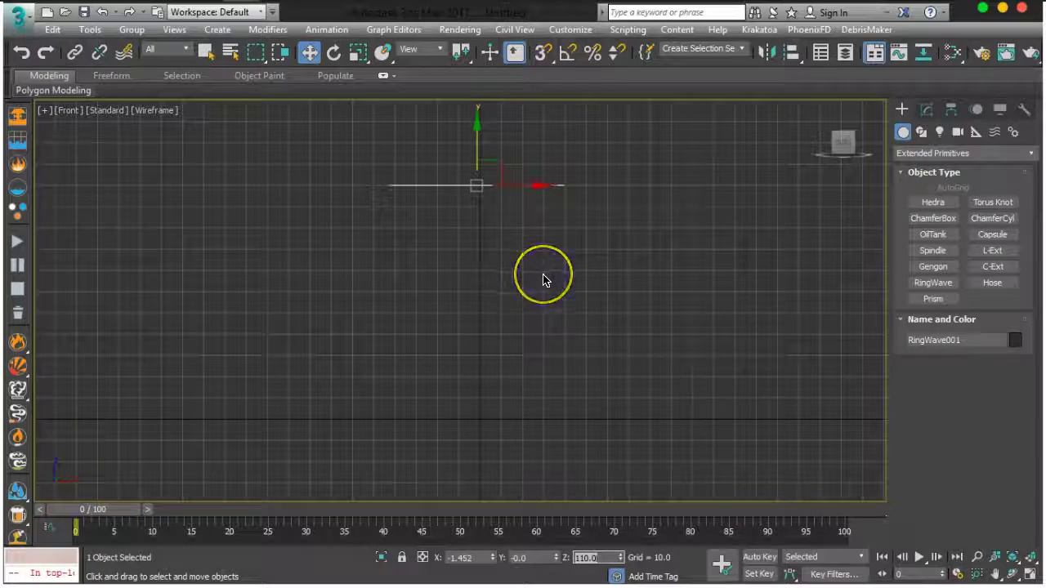
text(110)
key(Return)
Switch the maximized view to Perspective and orbit to see the raised ring
middle_drag(534, 301, 537, 309)
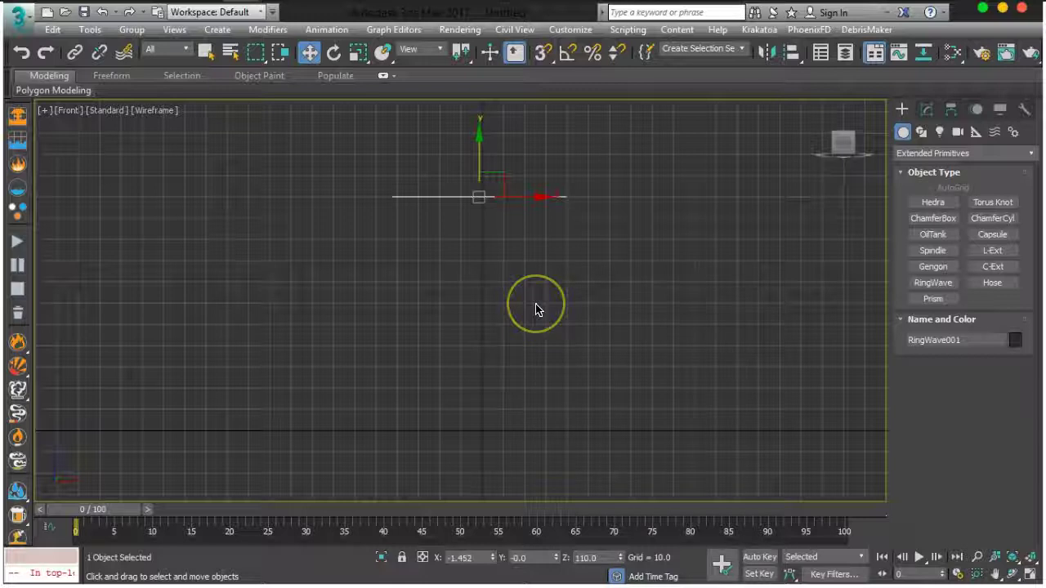
key(p)
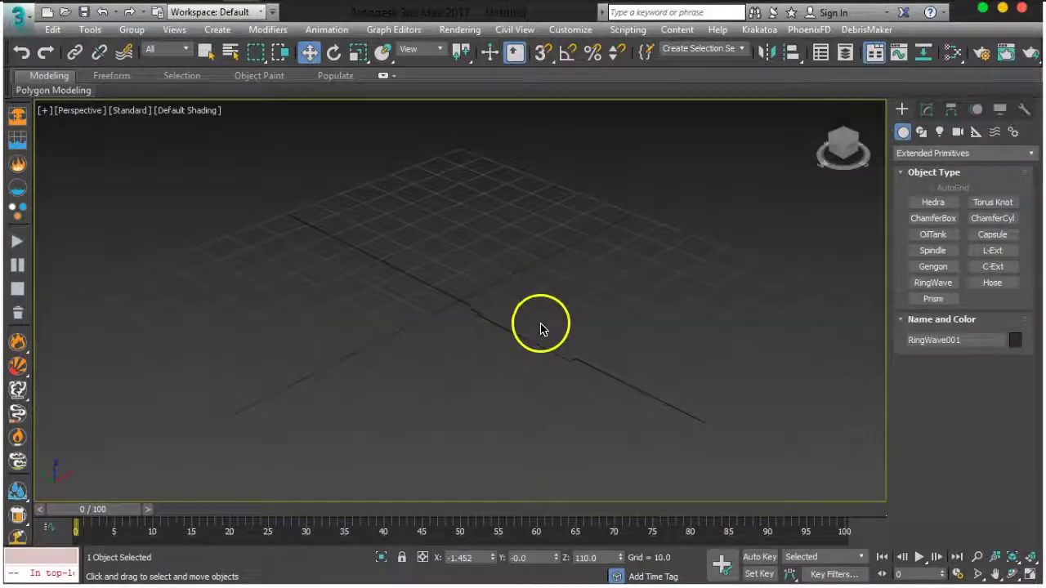
mouse_move(548, 354)
alt+middle_down()
mouse_move(513, 305)
mouse_move(530, 264)
mouse_move(534, 367)
mouse_move(509, 333)
mouse_move(551, 309)
mouse_move(490, 392)
mouse_move(520, 420)
mouse_move(533, 374)
alt+middle_up()
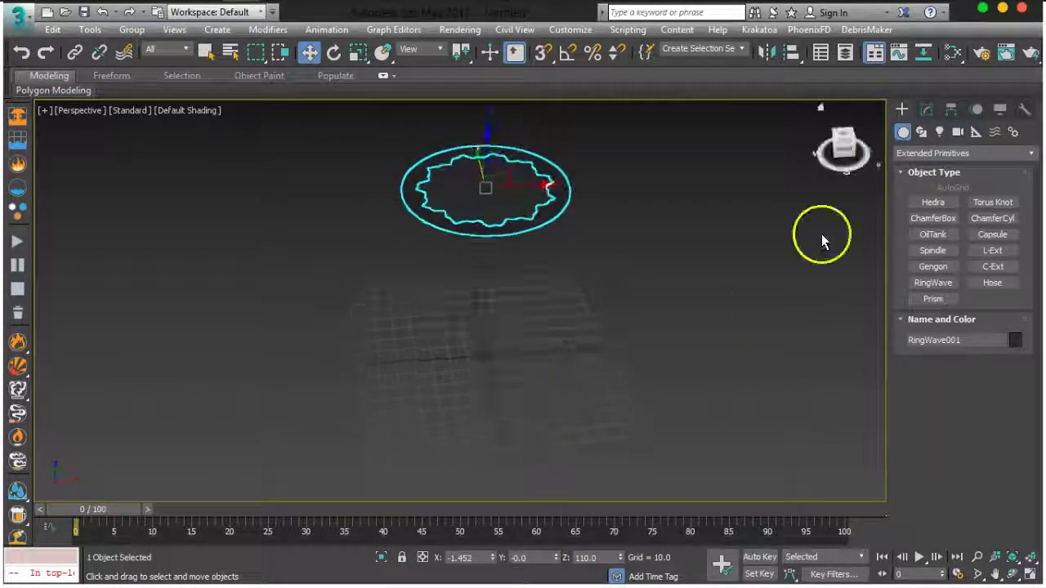
Uniformly scale RingWave001 down to a noticeably smaller ring at its 110 height
click(358, 52)
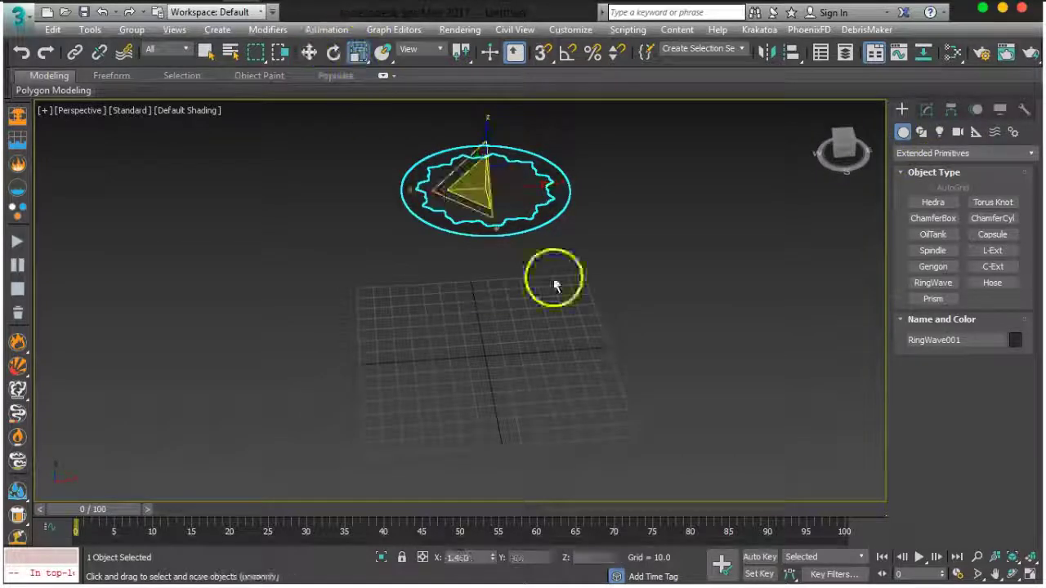
alt+middle_drag(556, 281, 634, 273)
mouse_move(481, 189)
mouse_down()
mouse_move(444, 240)
mouse_move(456, 276)
mouse_up()
mouse_move(455, 276)
alt+middle_down()
mouse_move(605, 275)
mouse_move(628, 248)
mouse_move(579, 346)
mouse_move(553, 299)
mouse_move(549, 313)
mouse_move(470, 154)
mouse_move(536, 377)
mouse_move(556, 372)
alt+middle_up()
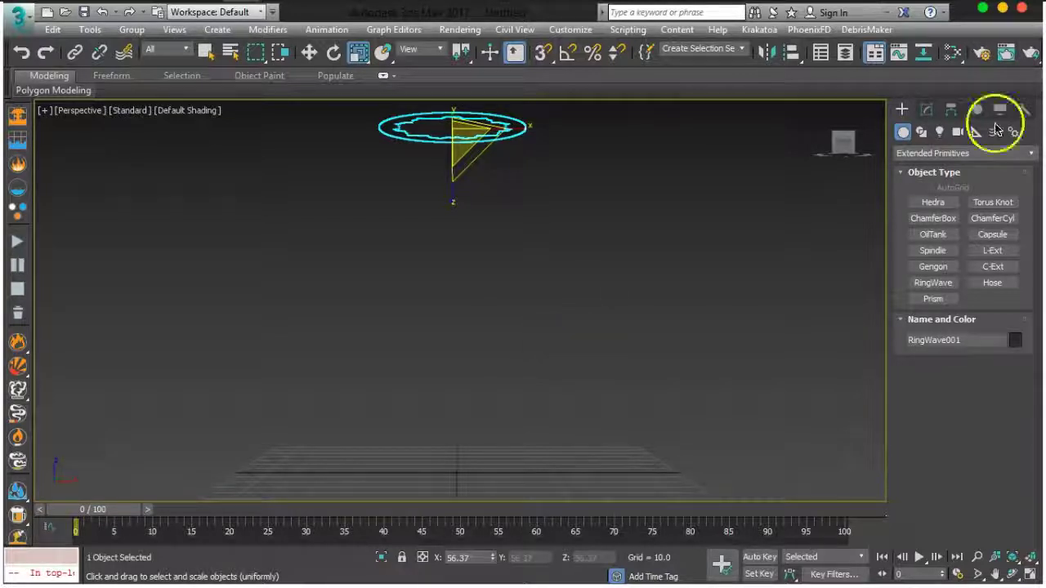
In Particle View, add a Standard Flow and select PF Source 001
key(6)
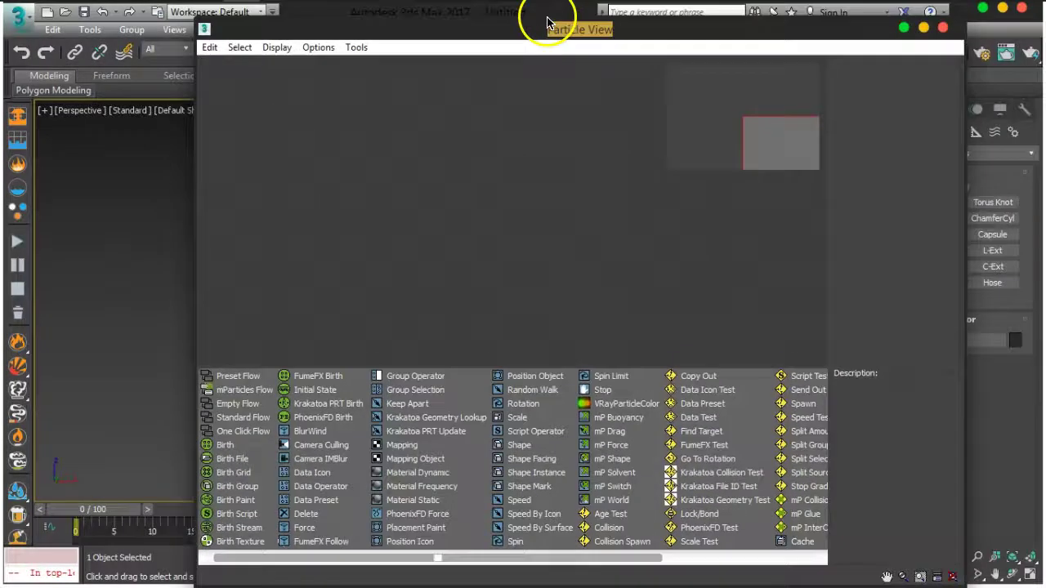
right_click(250, 159)
drag(439, 37, 1045, 216)
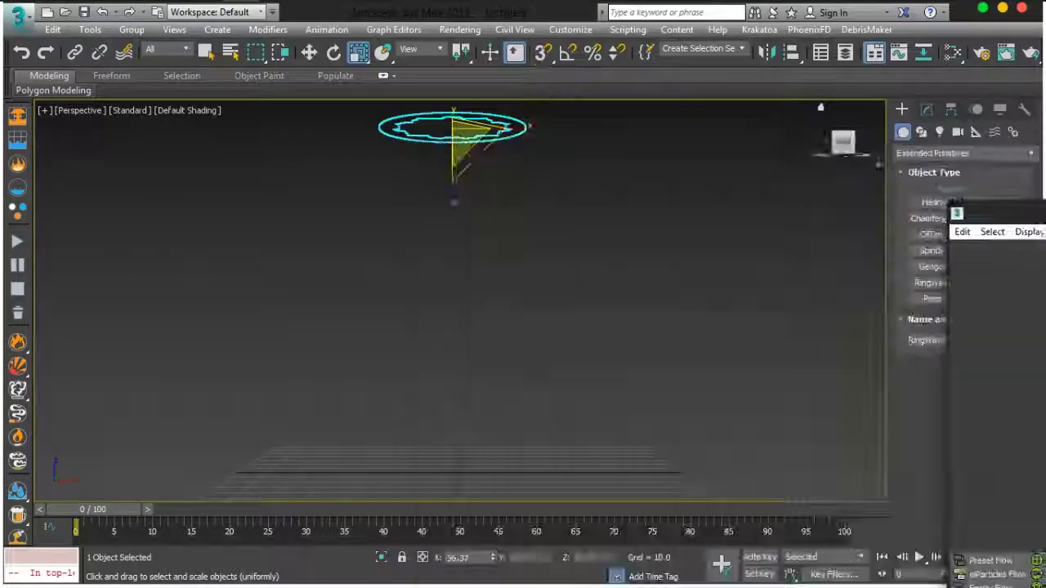
click(206, 49)
drag(1021, 211, 482, 57)
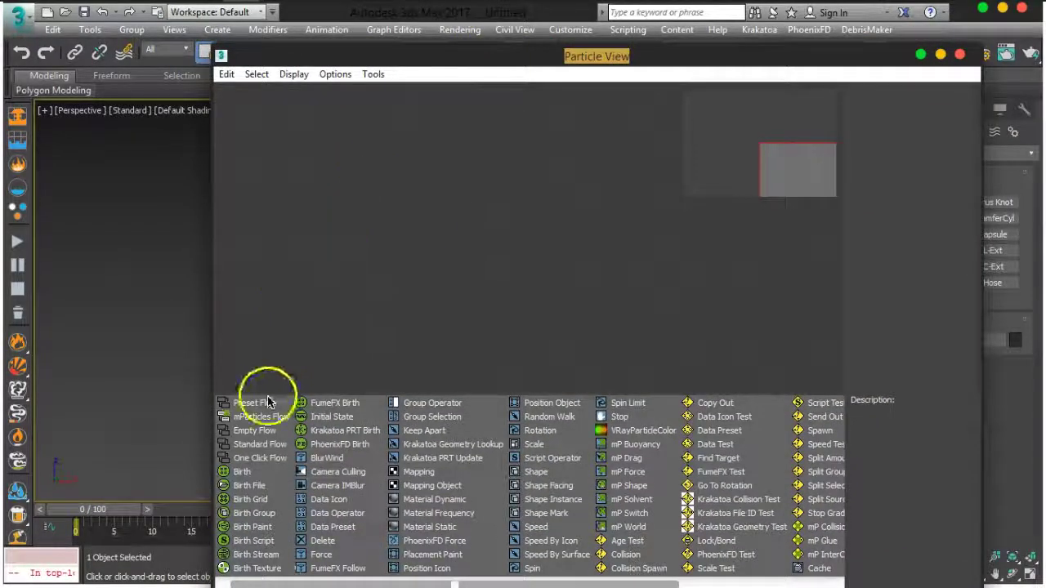
drag(259, 444, 357, 139)
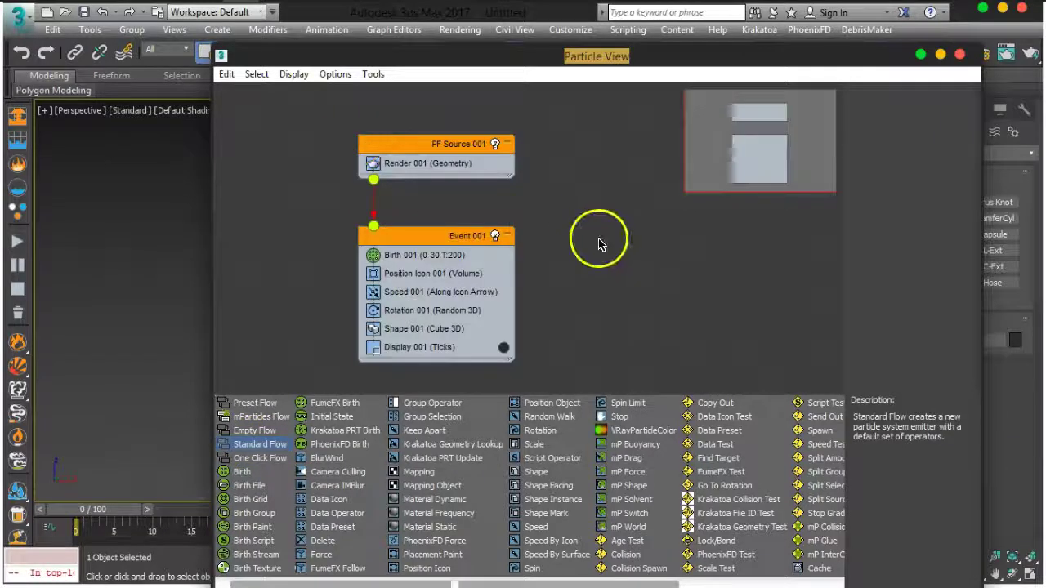
drag(452, 156, 413, 139)
double_click(946, 317)
text(10000000000)
click(932, 353)
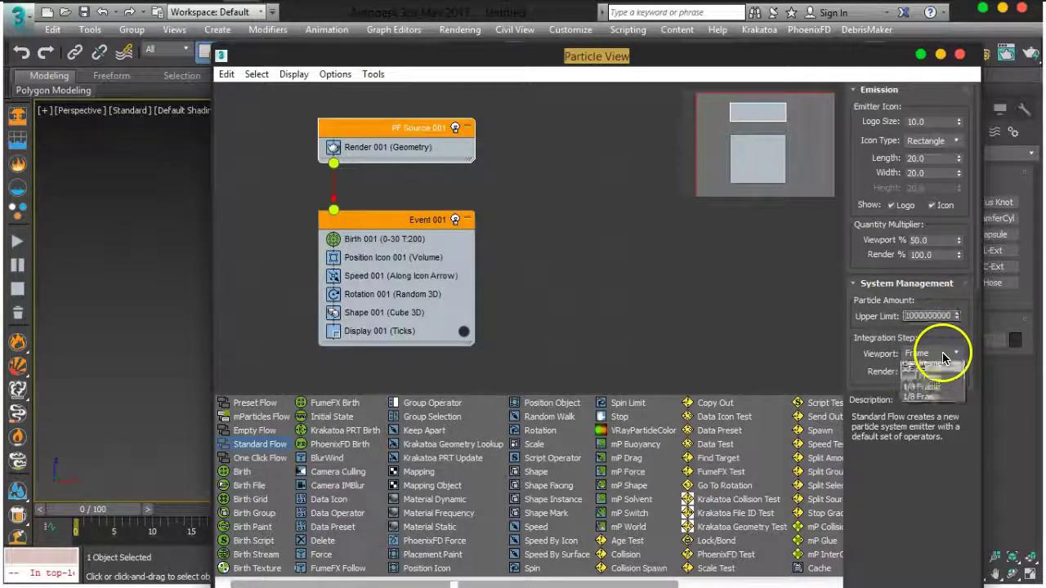
click(908, 369)
drag(871, 335, 881, 294)
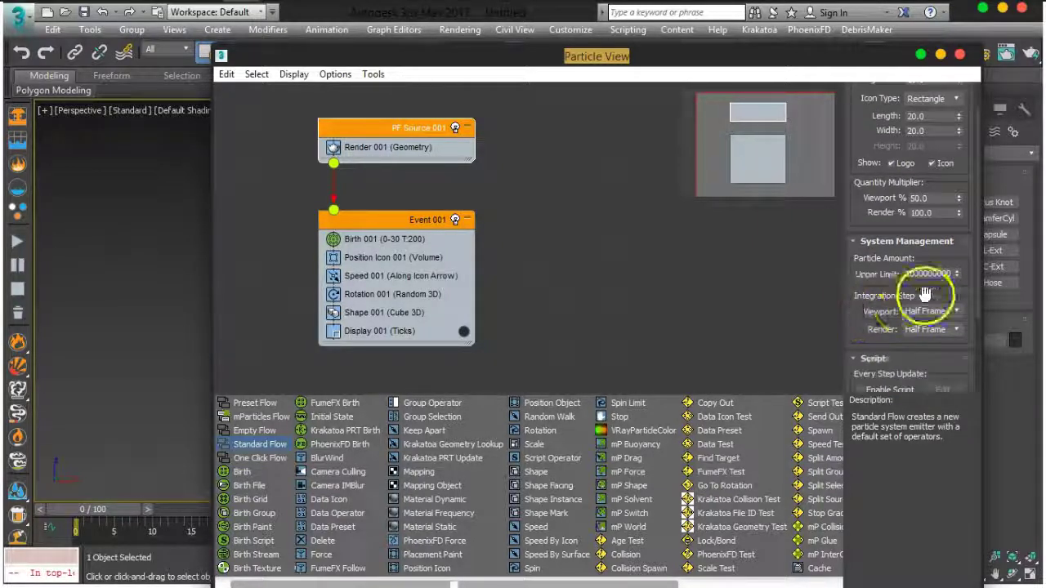
click(928, 329)
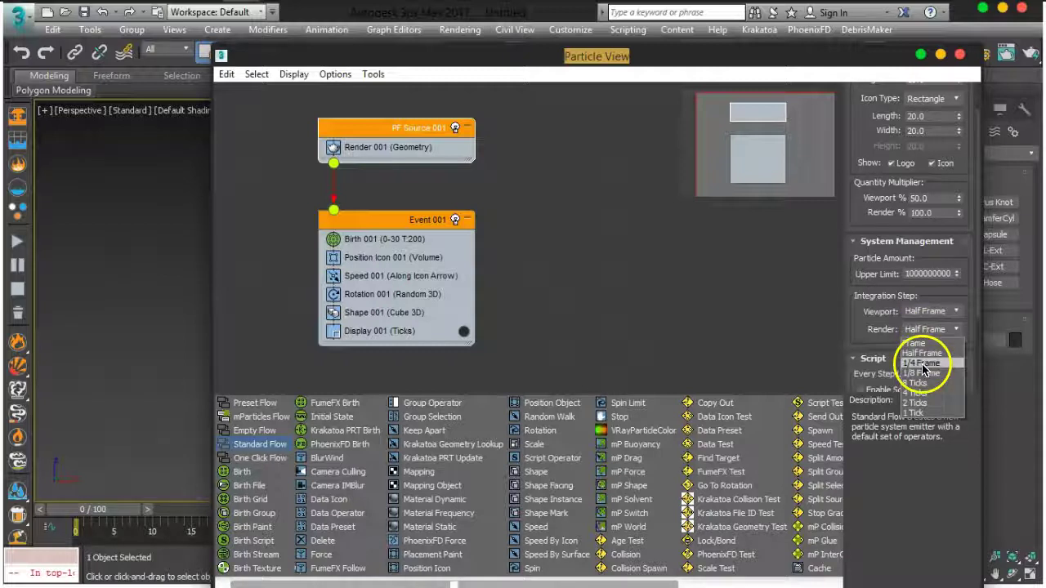
click(887, 353)
drag(885, 338, 884, 325)
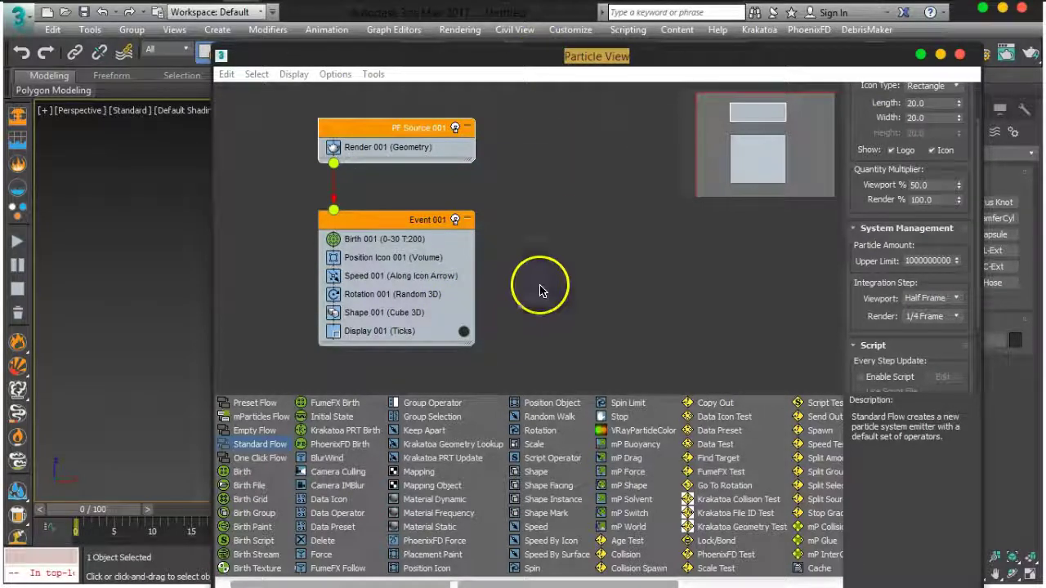
drag(540, 292, 474, 325)
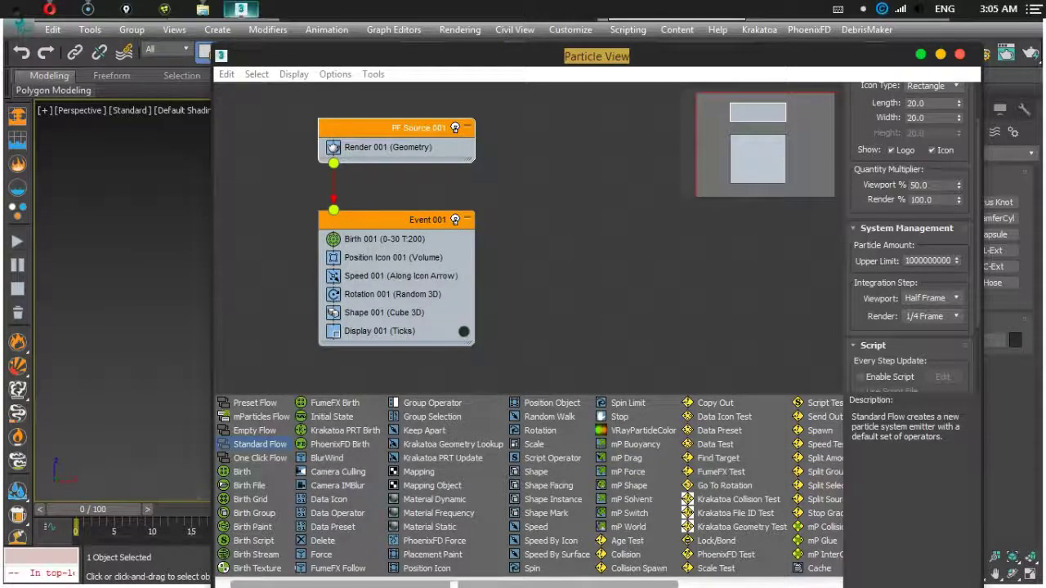
Wire PF Source 001 to Event 001 and change Display 001's colour to light cyan-blue
click(250, 112)
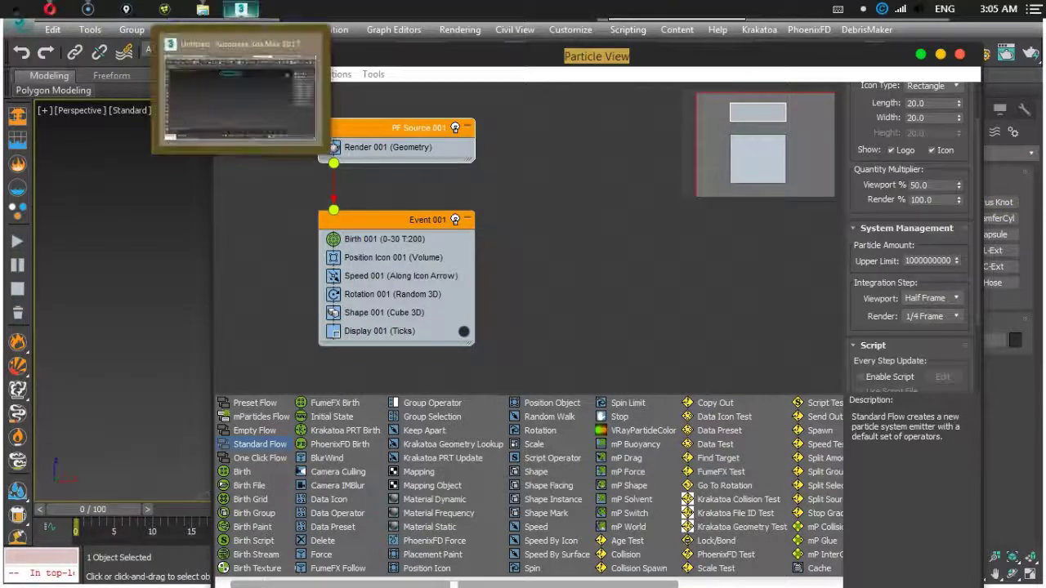
click(357, 168)
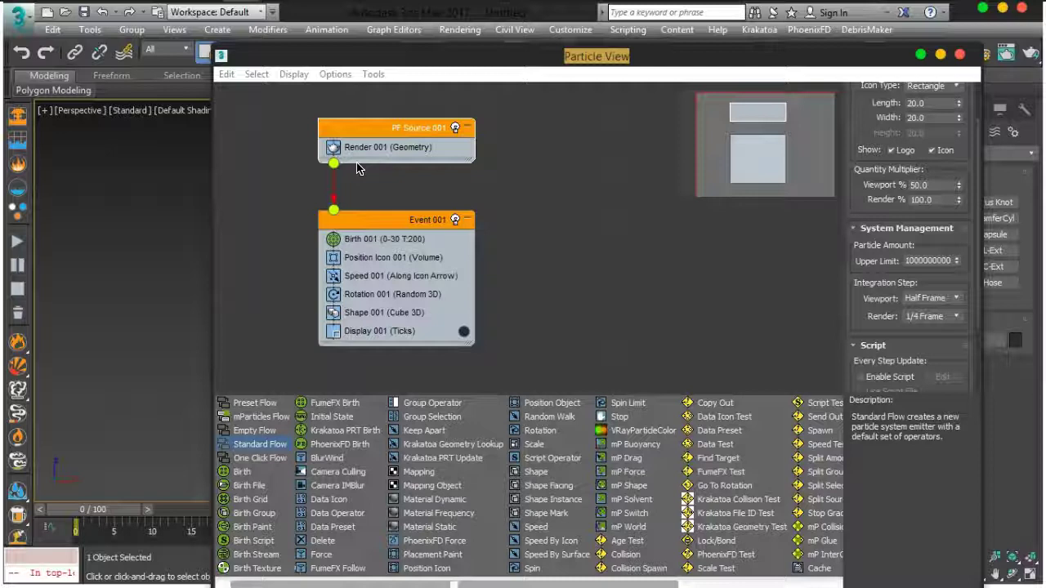
click(464, 331)
drag(482, 68, 520, 90)
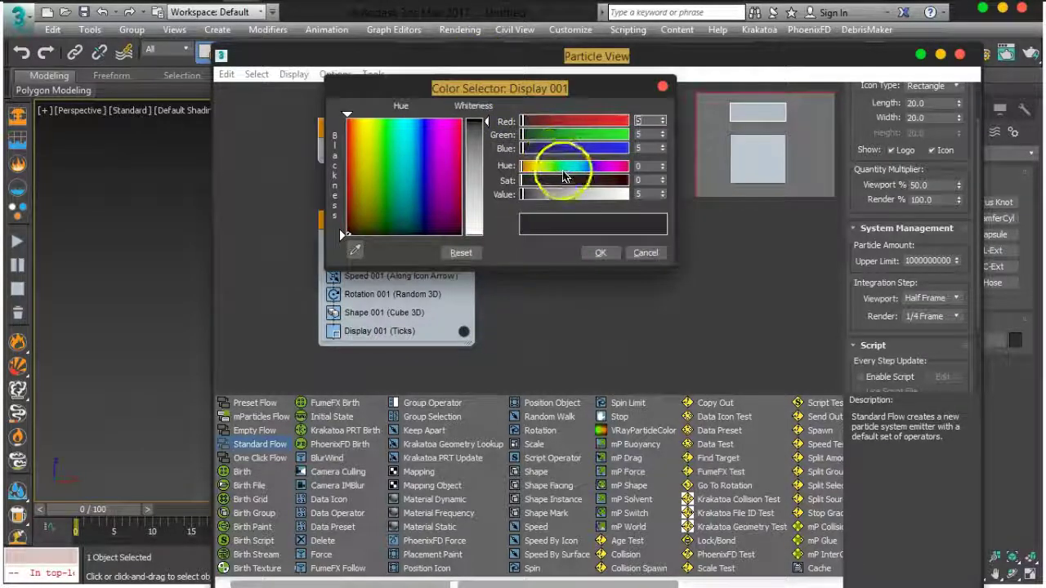
mouse_move(579, 175)
mouse_down()
mouse_move(611, 175)
mouse_move(618, 188)
mouse_up()
click(601, 252)
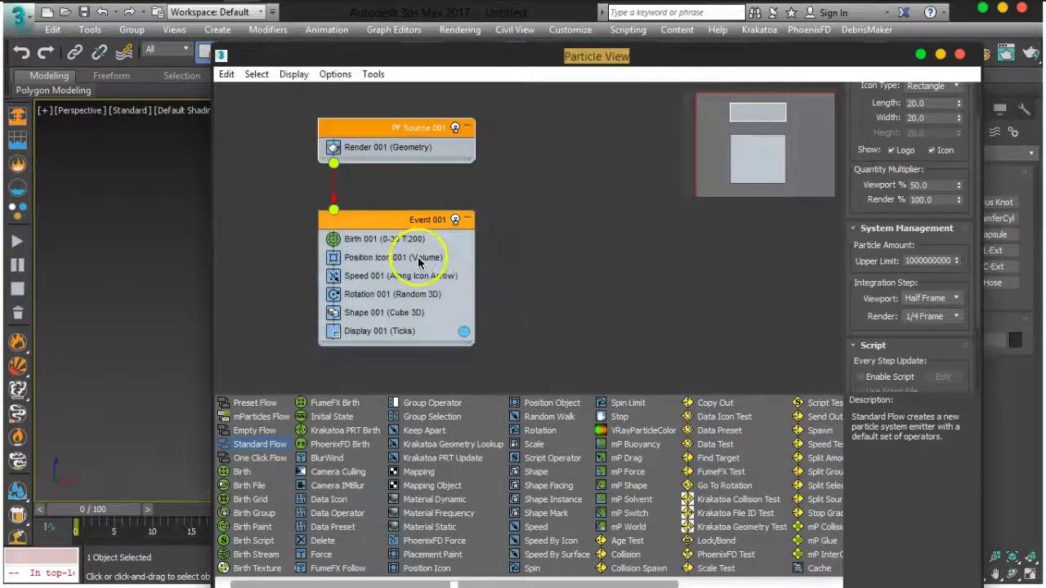
click(363, 239)
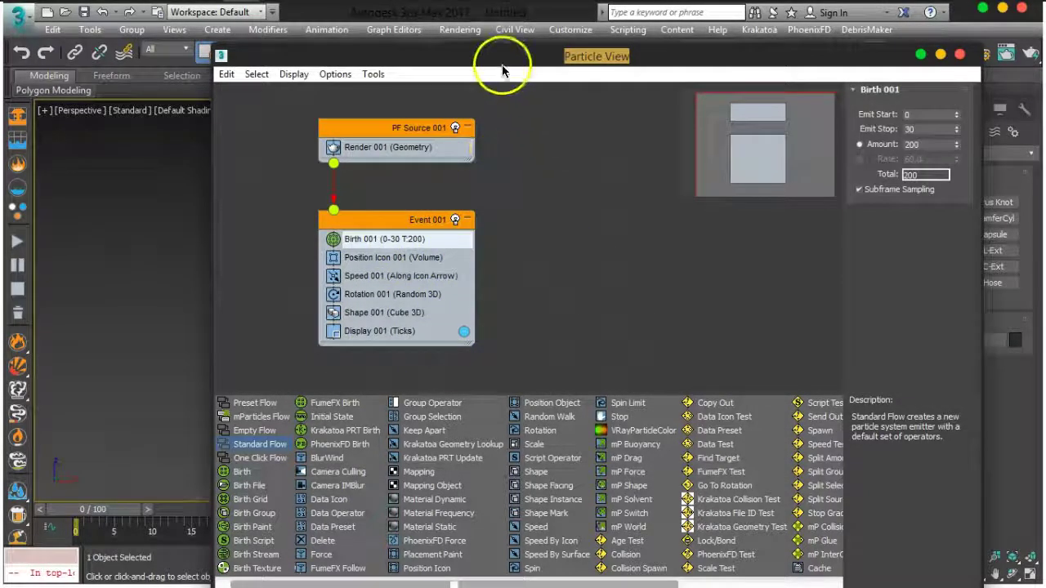
Set the animation End Time to 300 frames in Time Configuration
key(6)
right_click(914, 563)
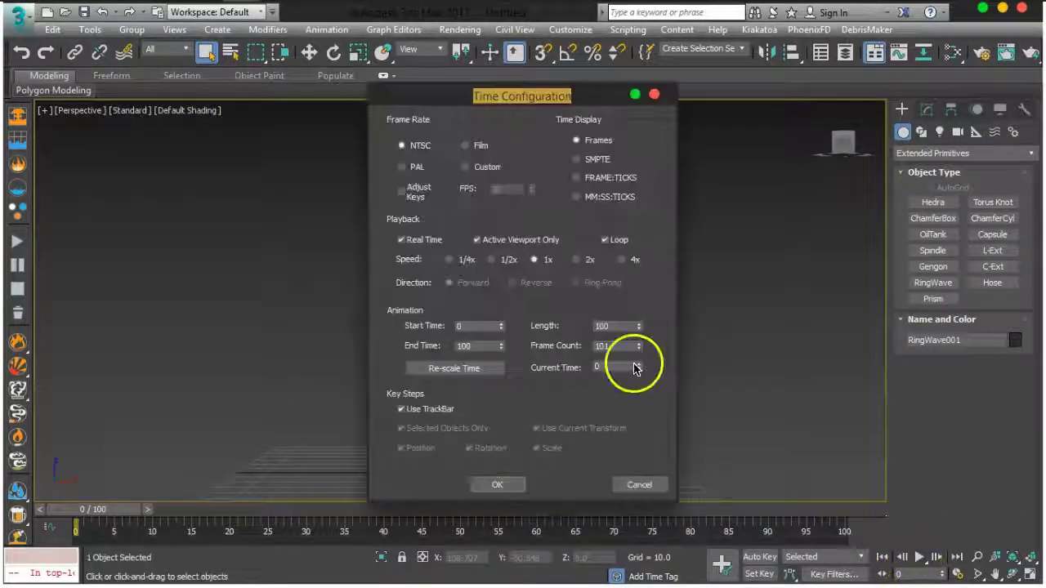
double_click(472, 345)
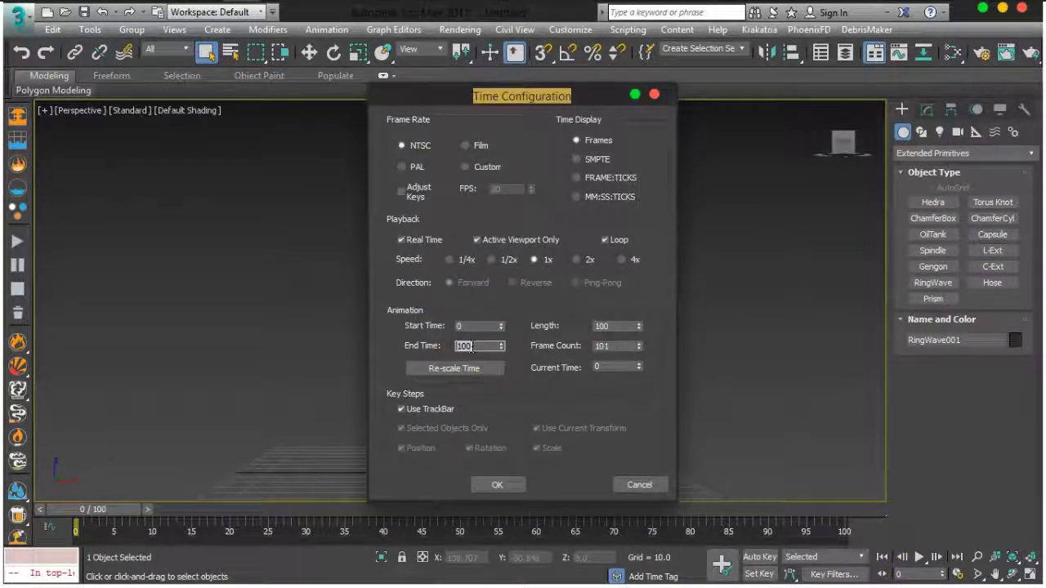
text(300)
key(Return)
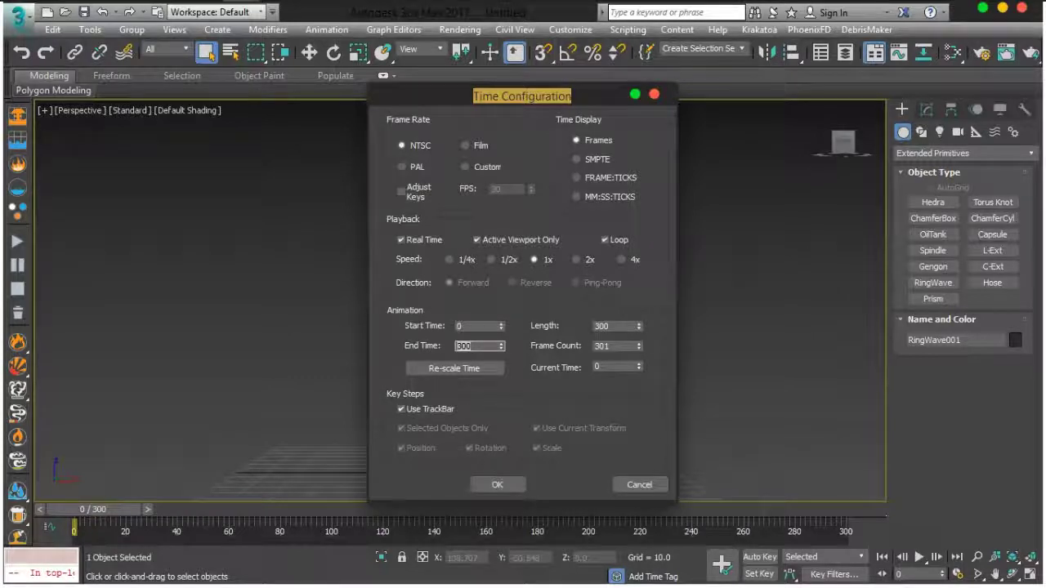
click(507, 481)
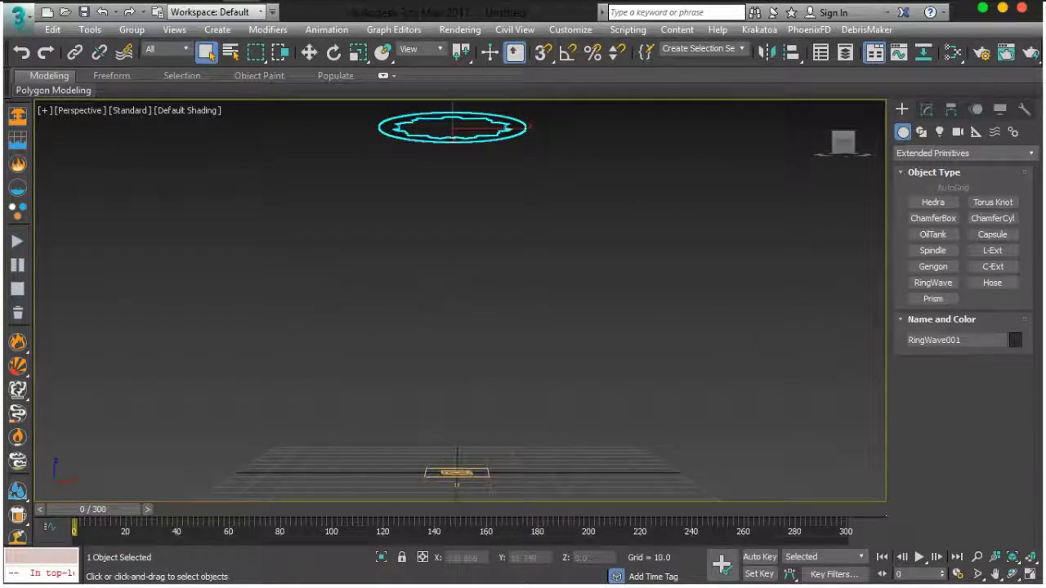
key(6)
drag(420, 79, 449, 47)
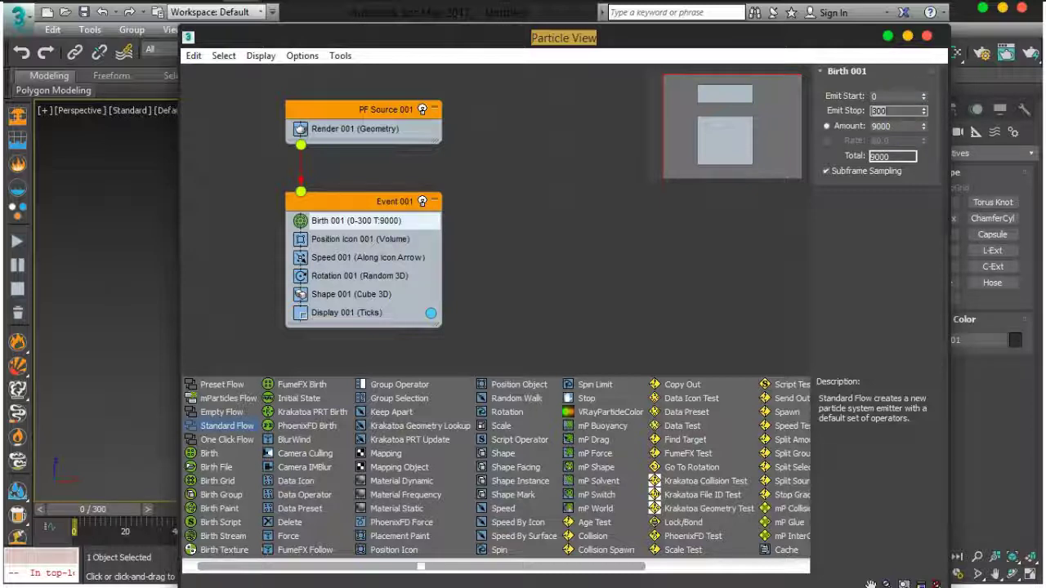
Delete the Speed, Rotation and Shape operators from Event 001
click(383, 258)
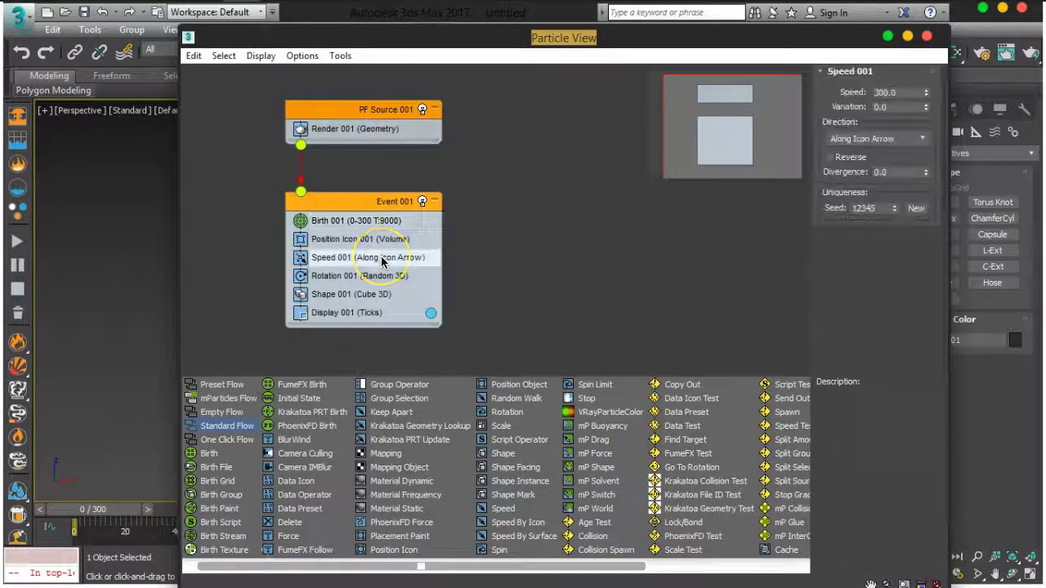
key(Delete)
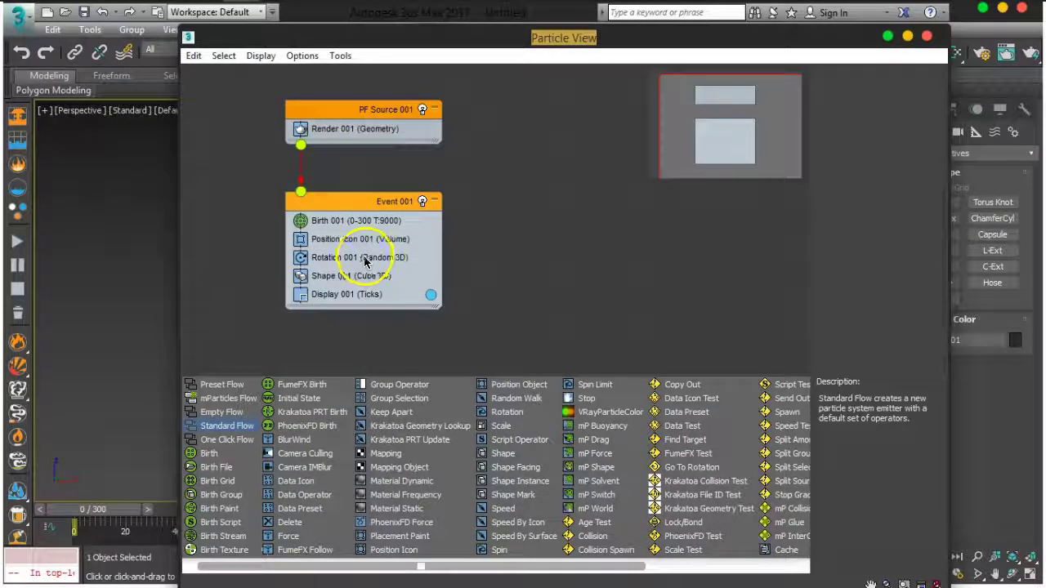
click(365, 260)
key(Delete)
click(366, 260)
key(Delete)
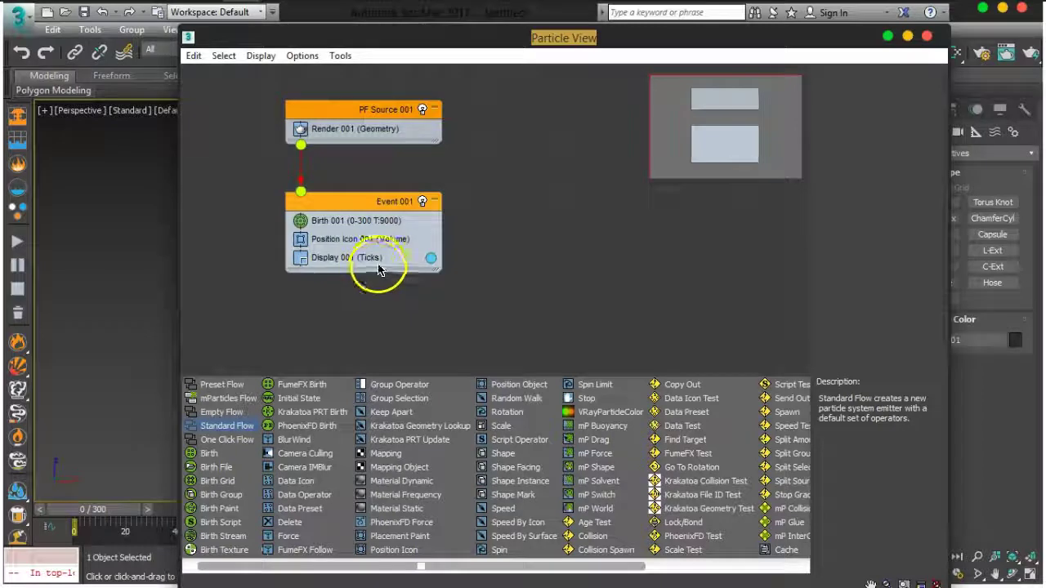
Set the Display operator's particle type to Lines
click(433, 260)
click(907, 94)
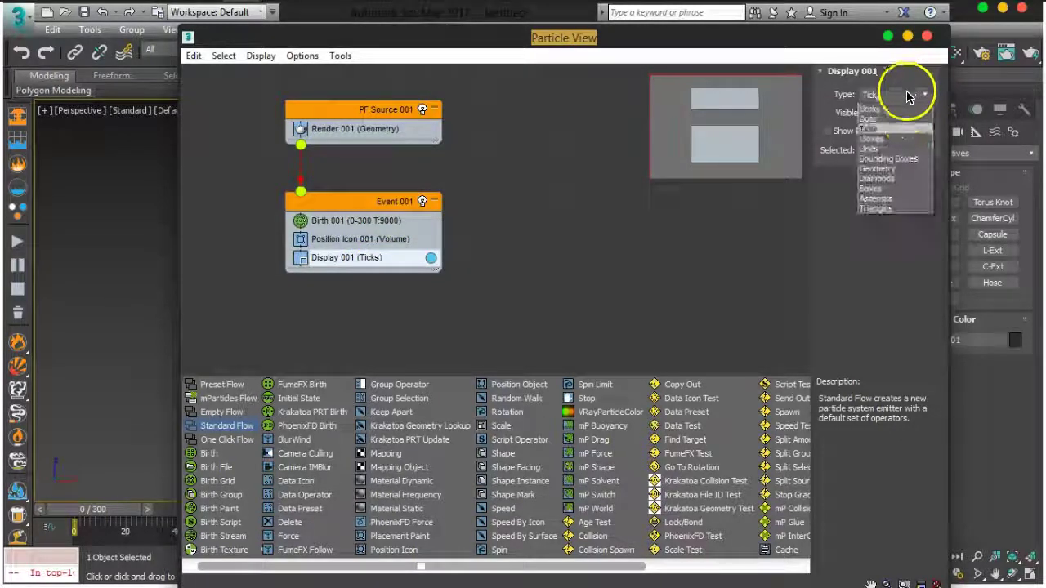
click(879, 151)
drag(578, 38, 1045, 103)
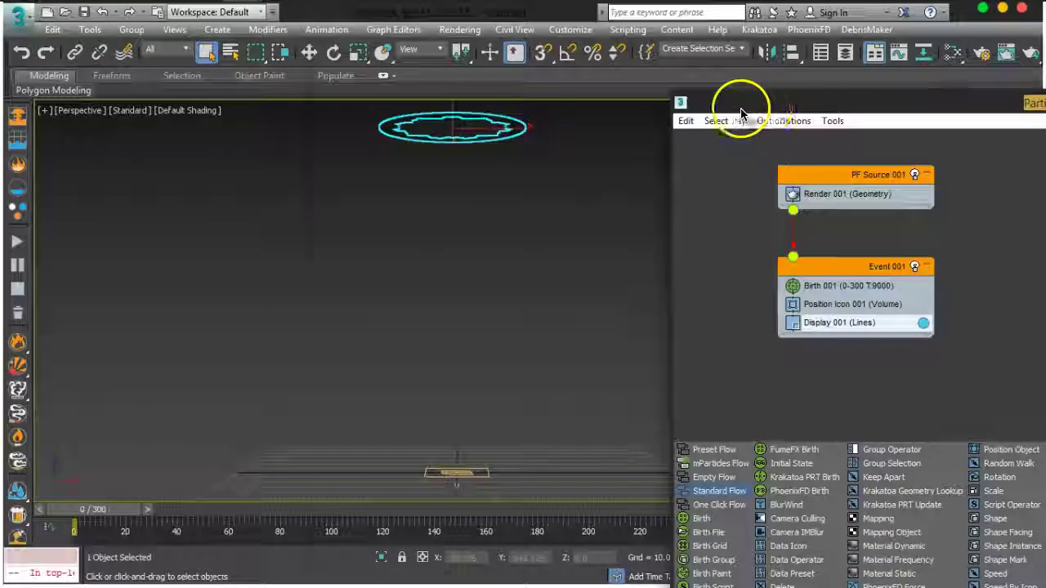
Insert a Position Object operator right after Birth and delete Position Icon
drag(743, 103, 388, 41)
right_click(481, 240)
mouse_move(605, 261)
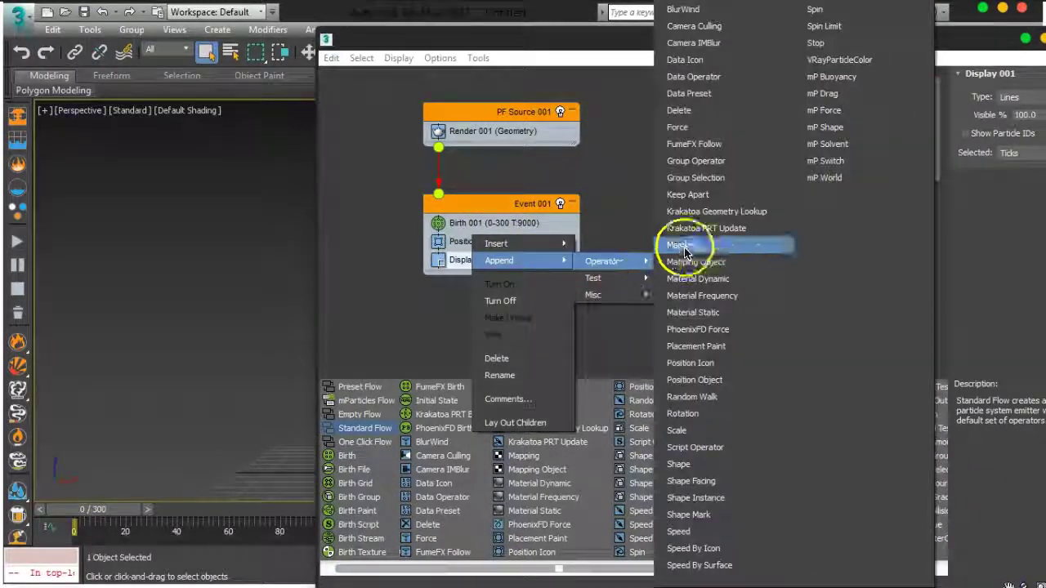
click(738, 380)
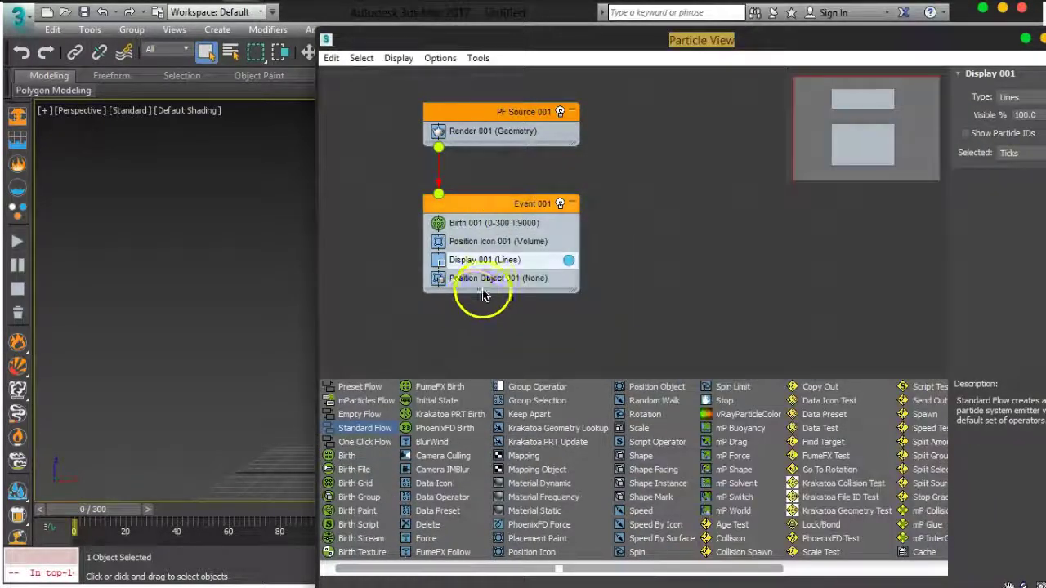
drag(490, 284, 482, 243)
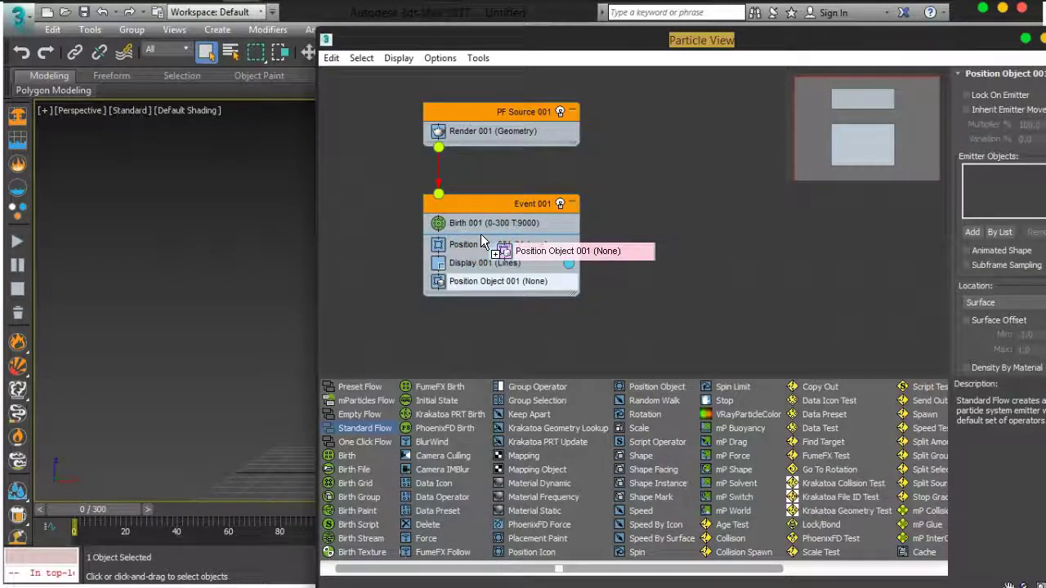
drag(482, 242, 482, 242)
click(487, 261)
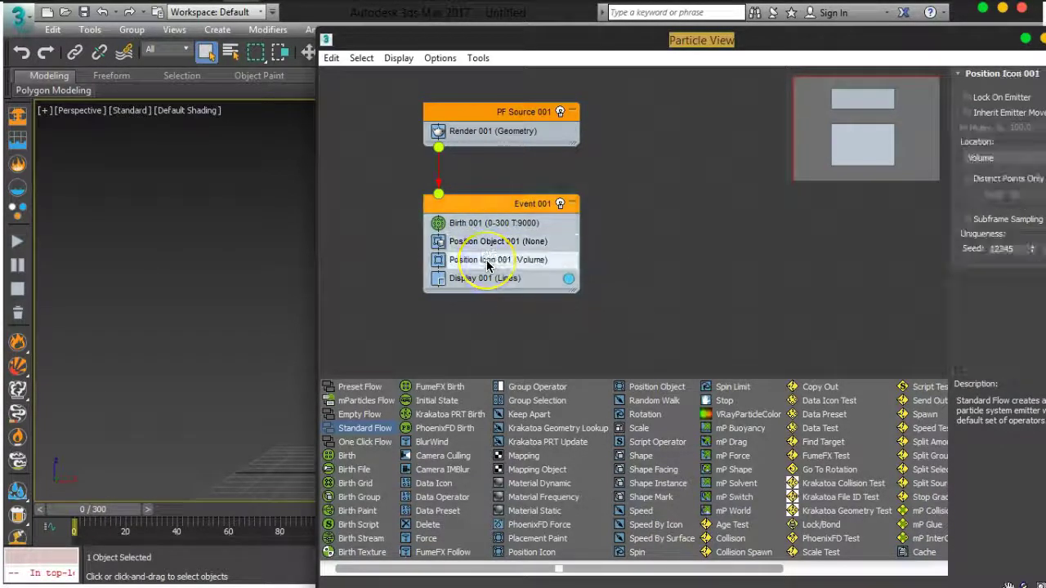
key(Delete)
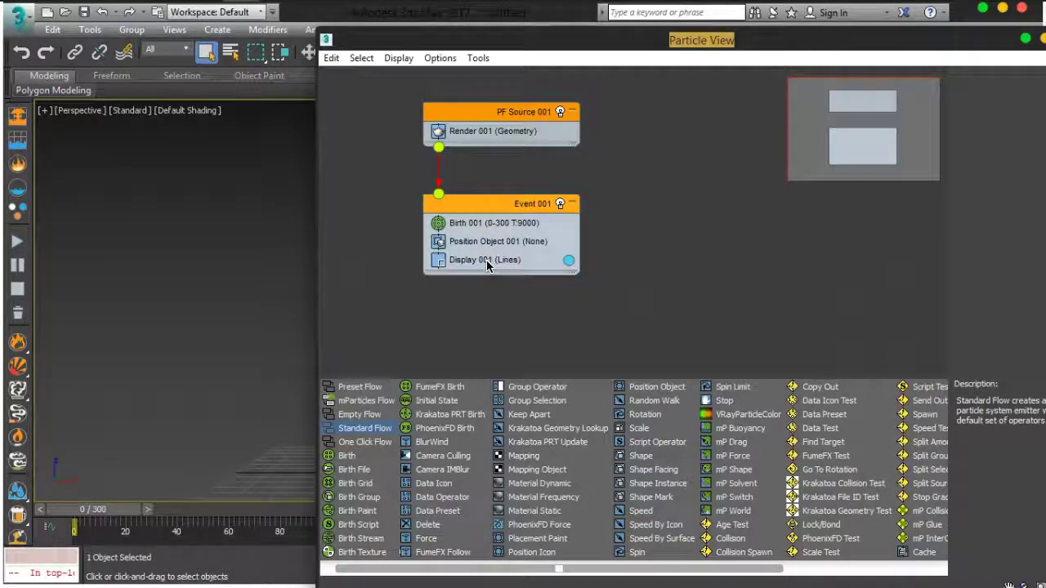
click(501, 247)
Assign RingWave001 as Position Object 001's emitter object
drag(694, 39, 244, 253)
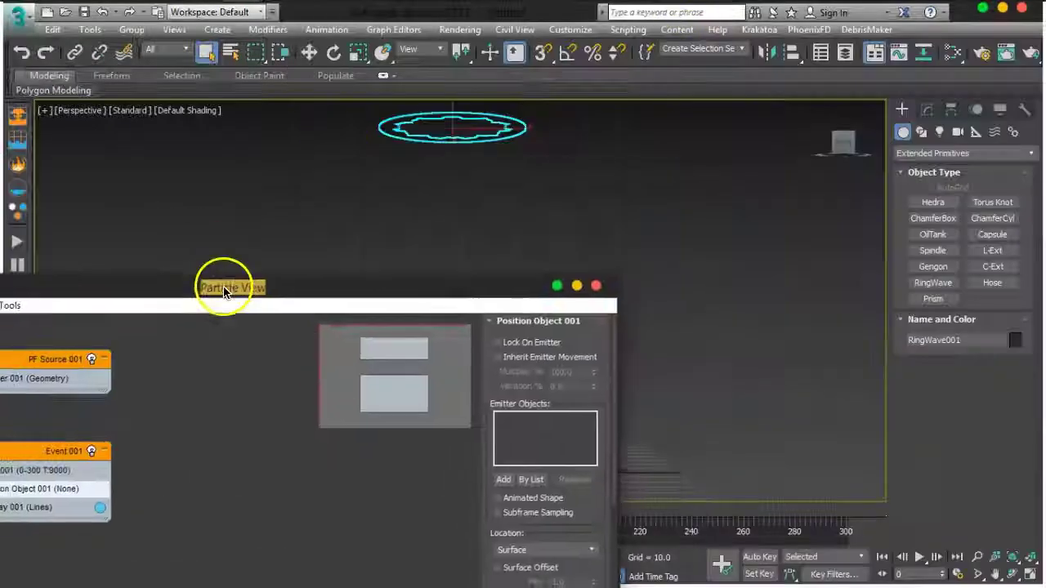
click(521, 445)
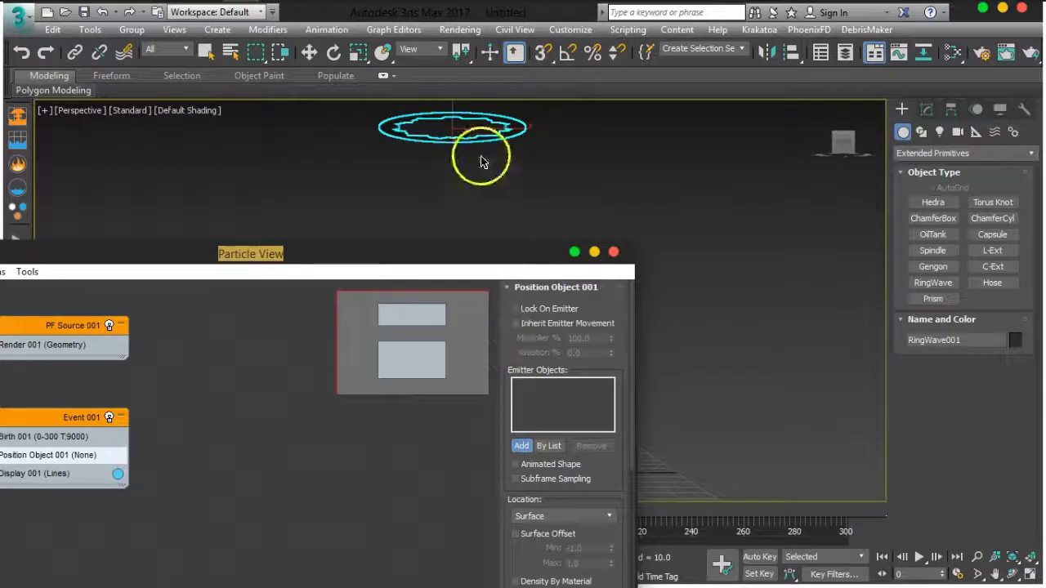
click(517, 123)
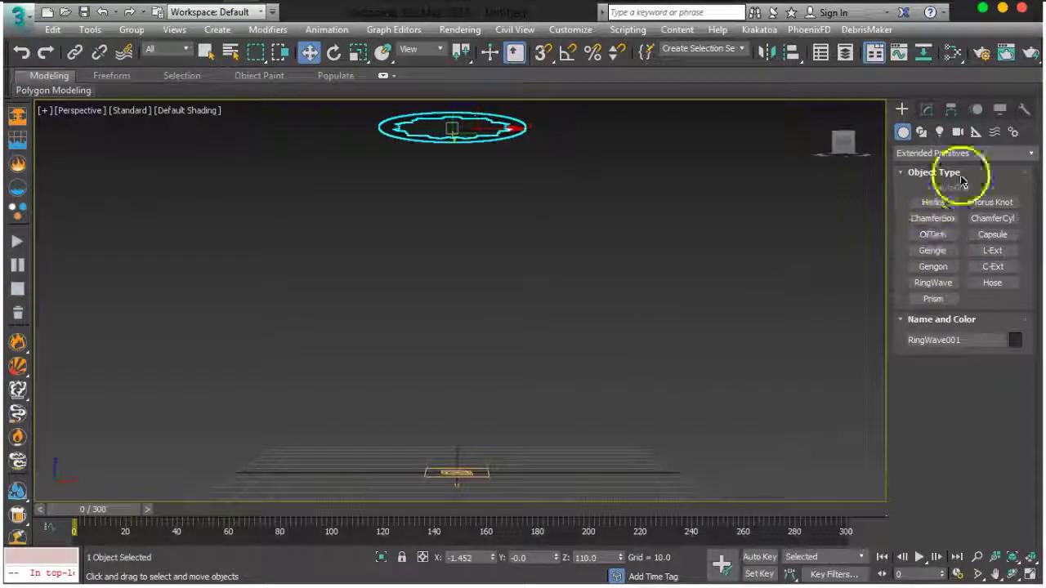
Create Vortex001 space warp and align it to RingWave001
click(994, 133)
click(995, 135)
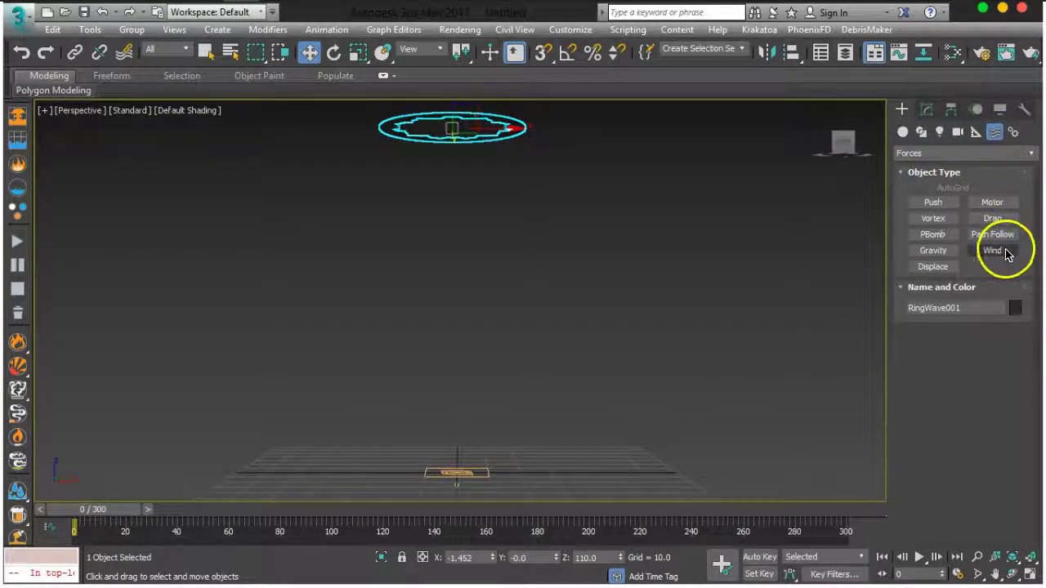
click(932, 218)
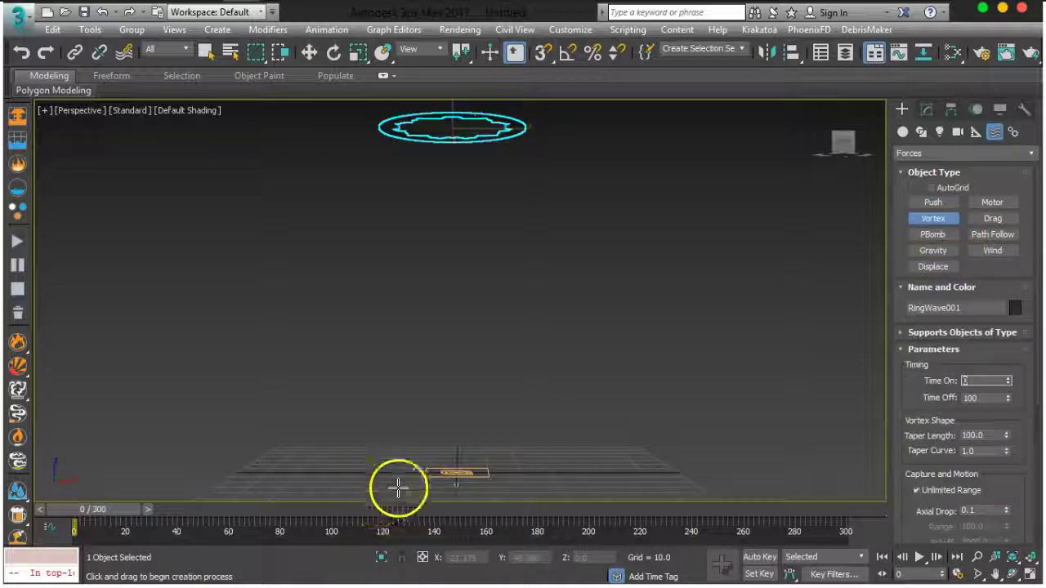
drag(444, 455, 456, 456)
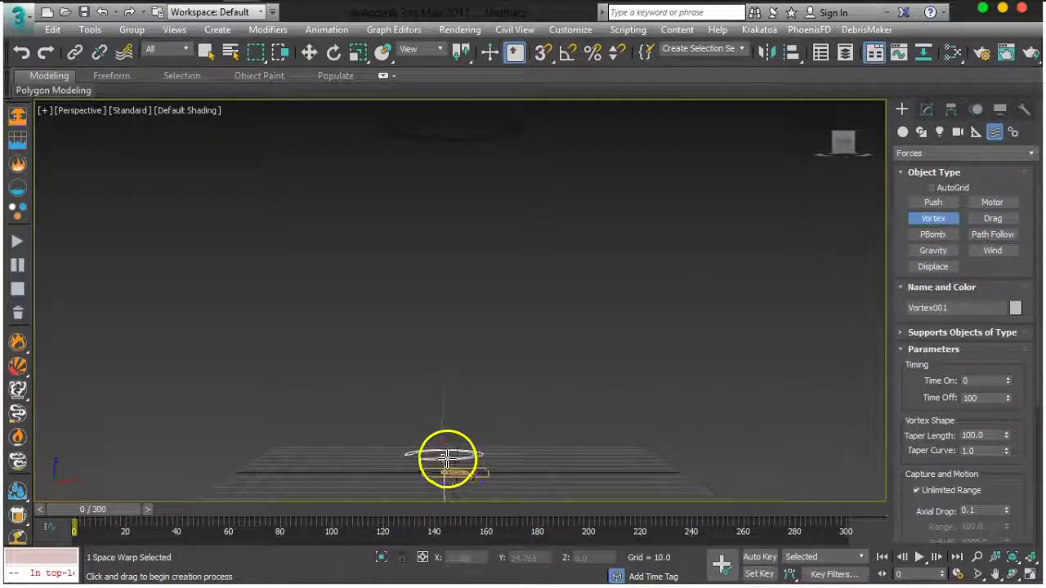
click(791, 54)
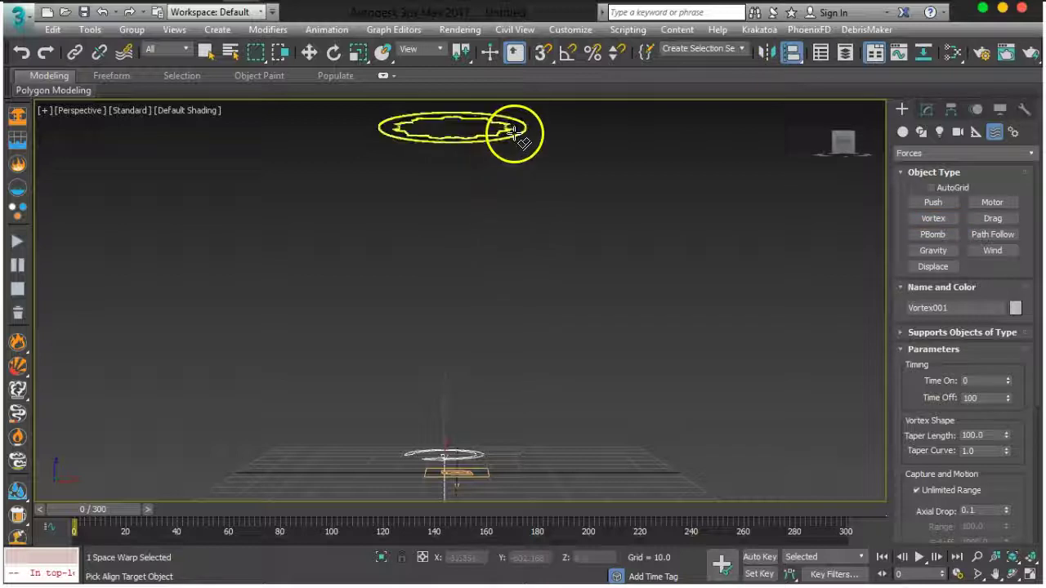
click(513, 129)
click(527, 425)
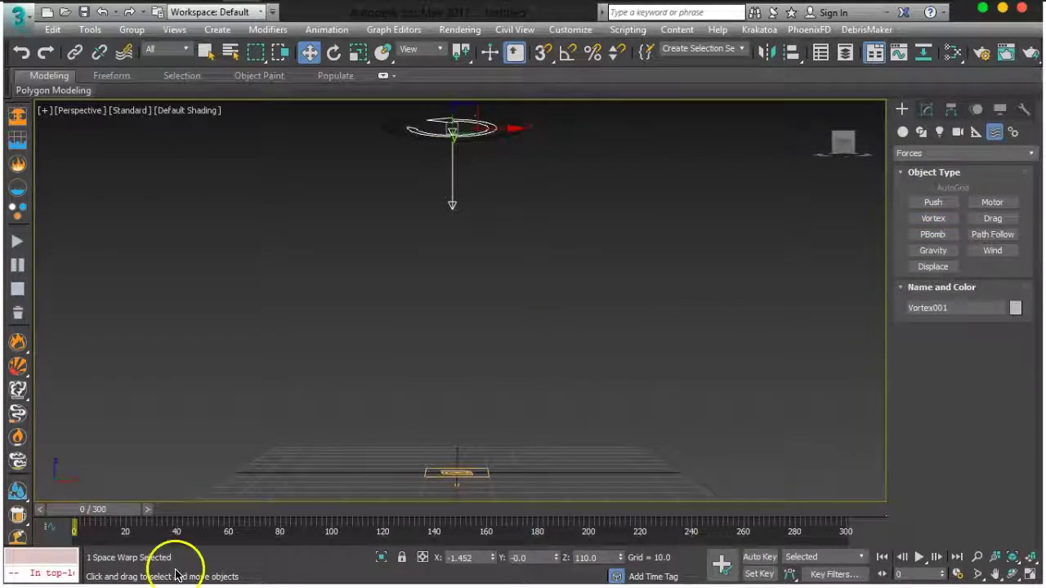
Append a Force operator to Event 001 using Vortex001, then close Particle View and preview the swirl
key(6)
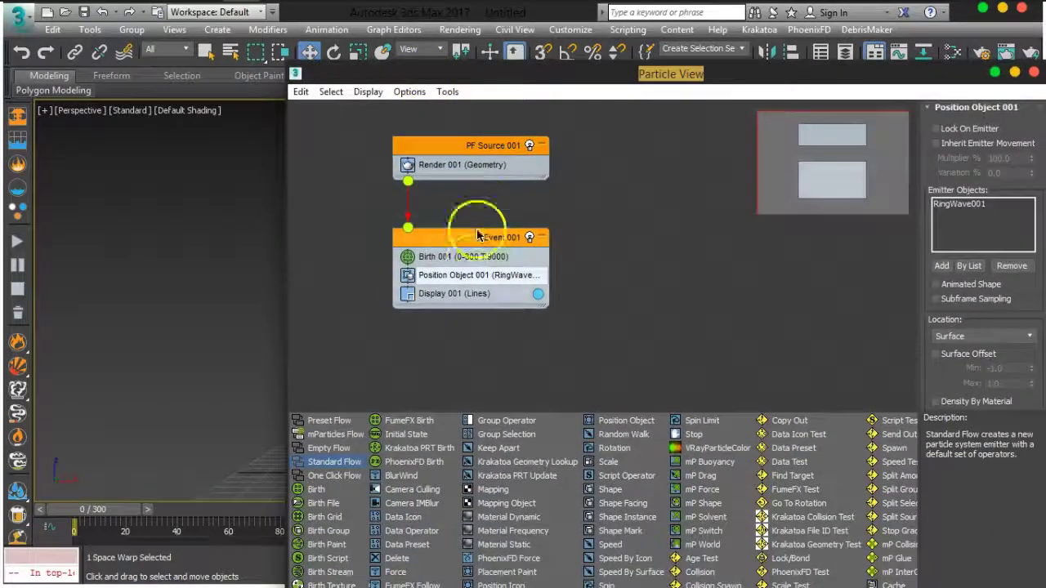
right_click(474, 268)
mouse_move(605, 289)
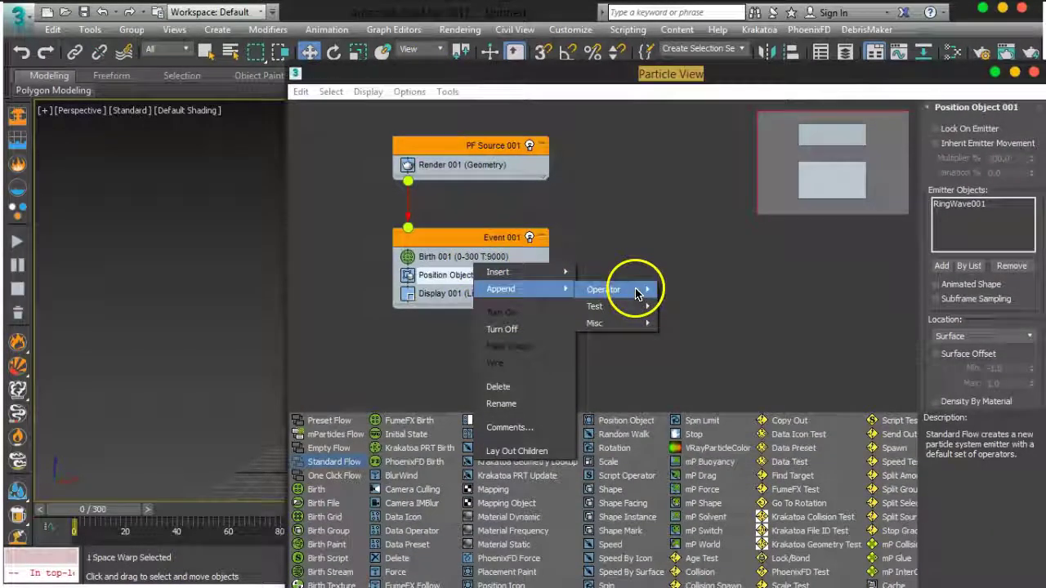
click(691, 126)
mouse_move(450, 311)
mouse_down()
mouse_move(456, 318)
mouse_move(464, 288)
mouse_up()
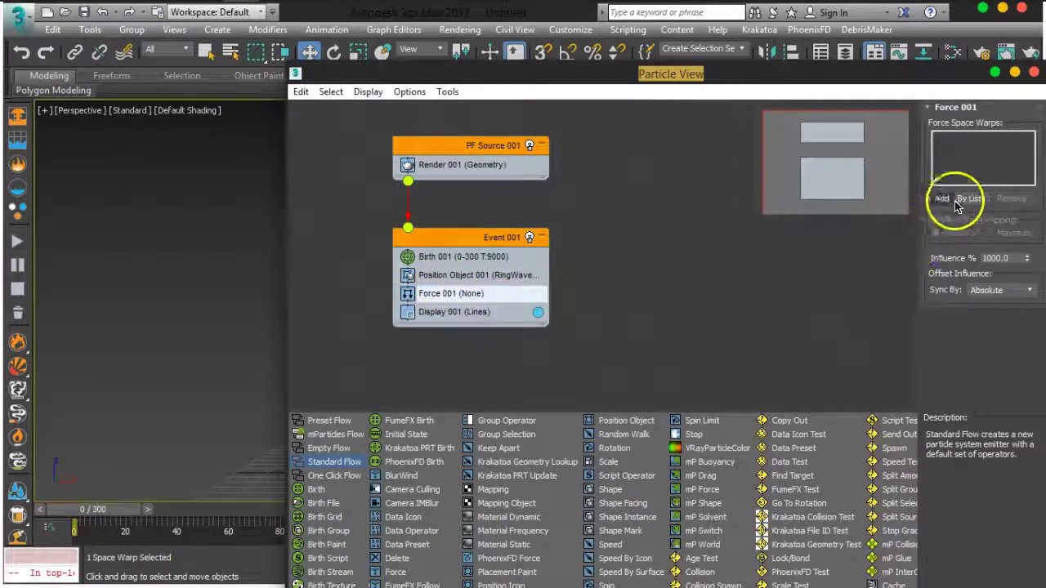
double_click(90, 105)
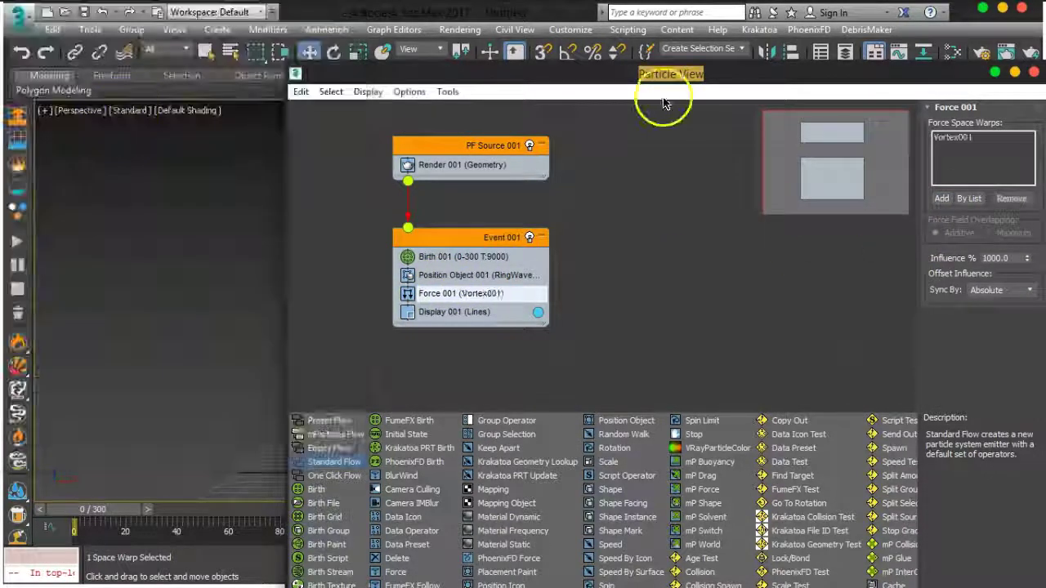
key(6)
mouse_move(92, 511)
mouse_down()
mouse_move(259, 523)
mouse_move(306, 551)
mouse_move(207, 554)
mouse_move(229, 542)
mouse_up()
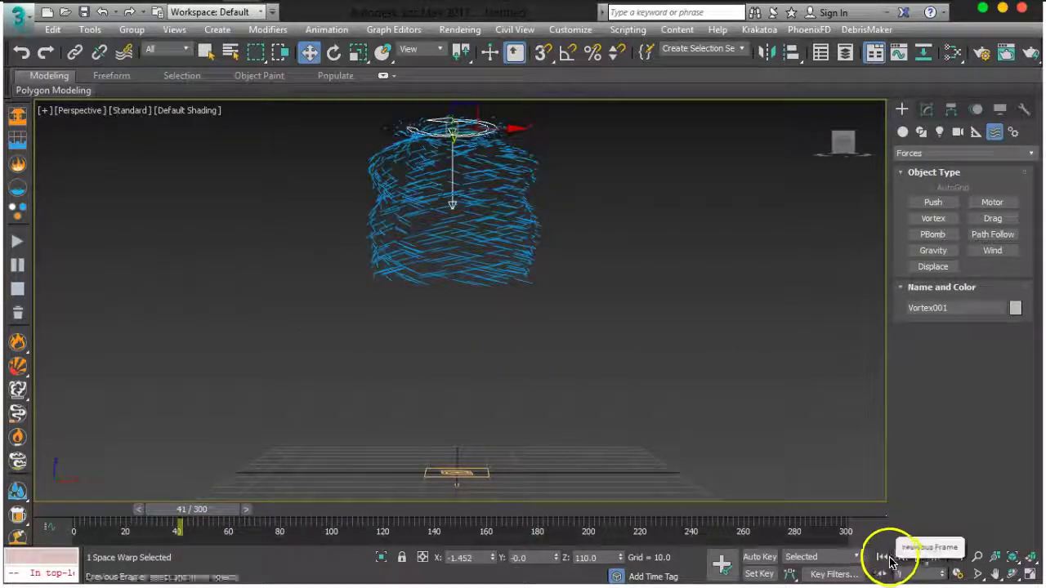
Preview the animation, then set the vortex Time On to -130 and Time Off to 450
click(904, 561)
click(921, 561)
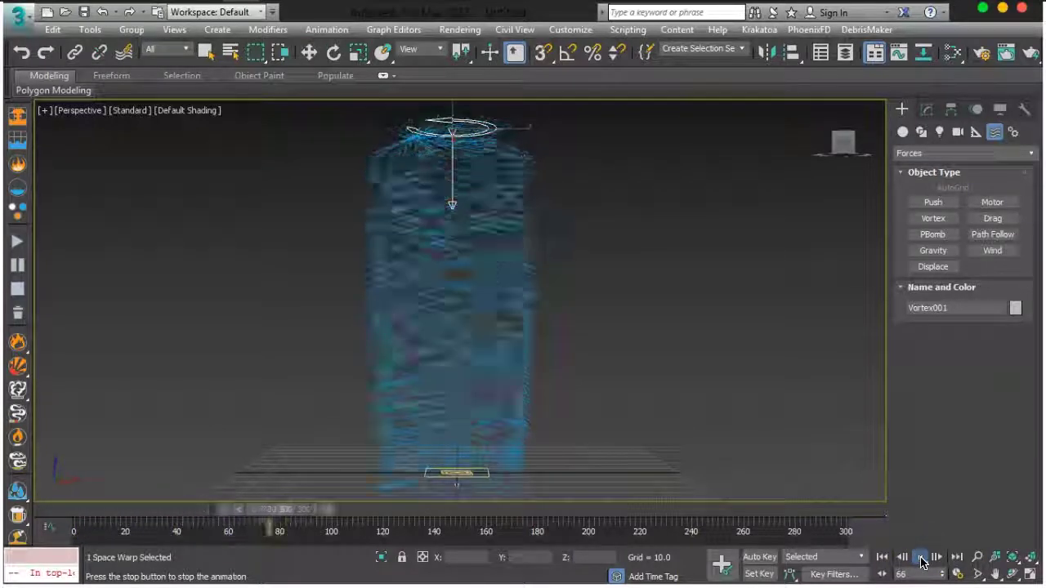
click(921, 559)
click(882, 556)
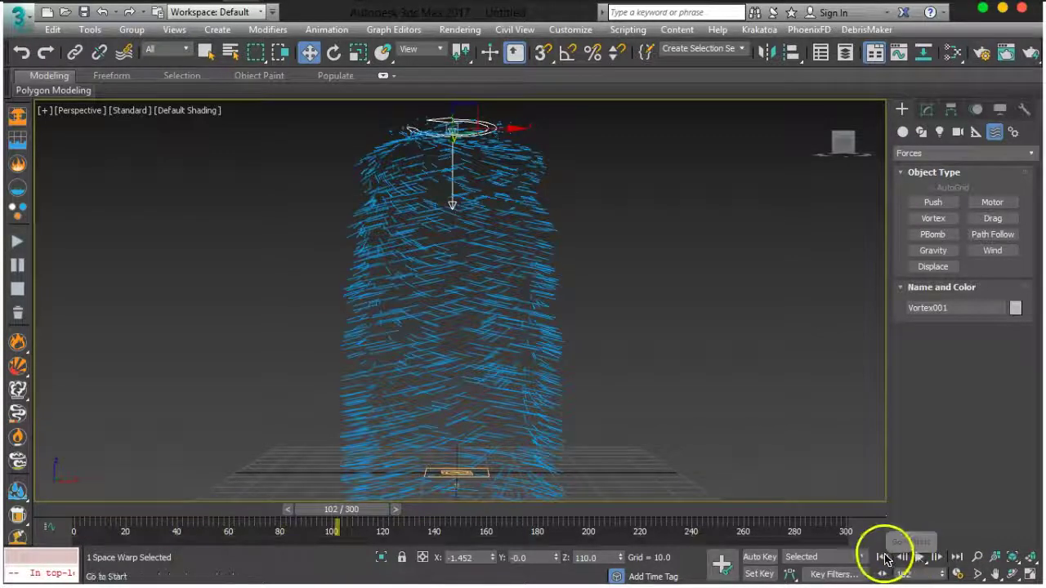
click(928, 110)
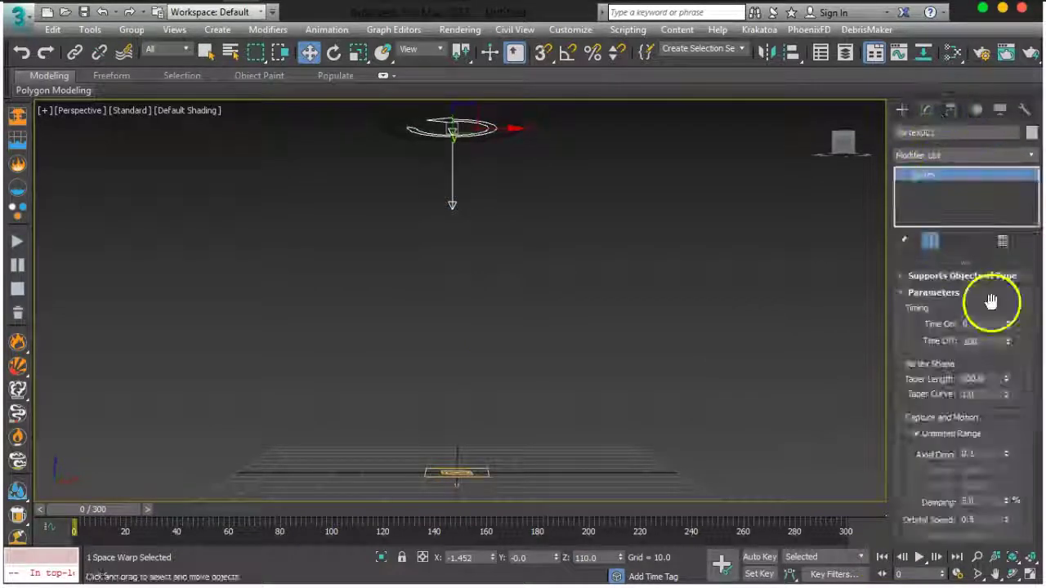
drag(1008, 324, 1021, 413)
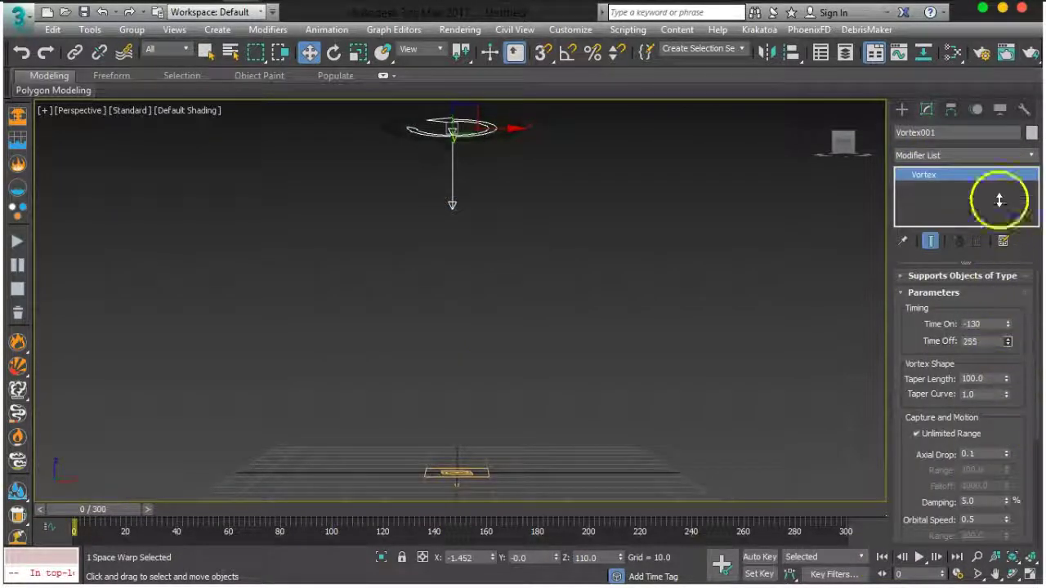
drag(1008, 343, 1003, 238)
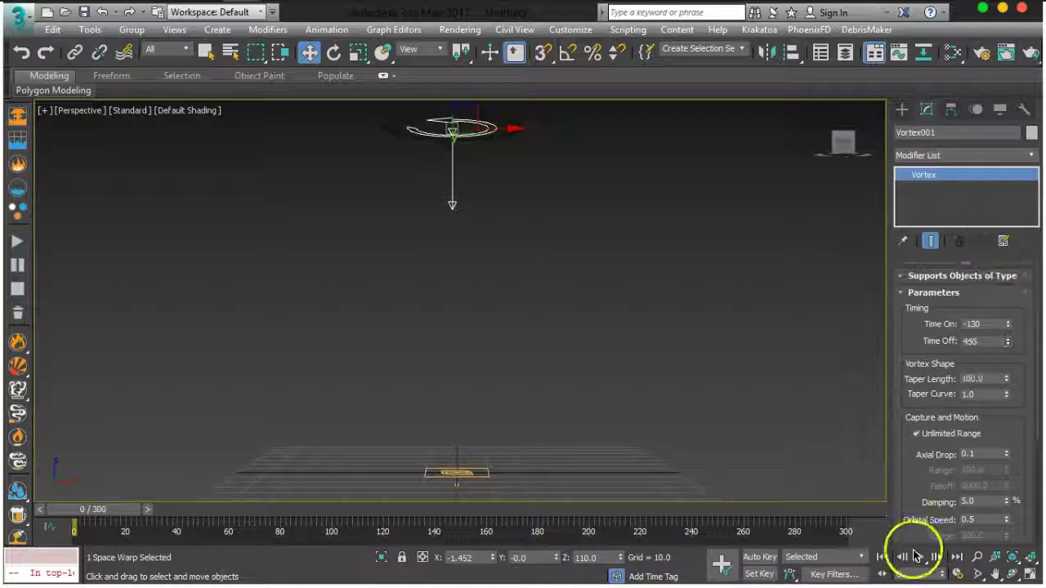
Experiment with Axial Drop and axial Damping, settling on axial Damping 4.45
click(917, 556)
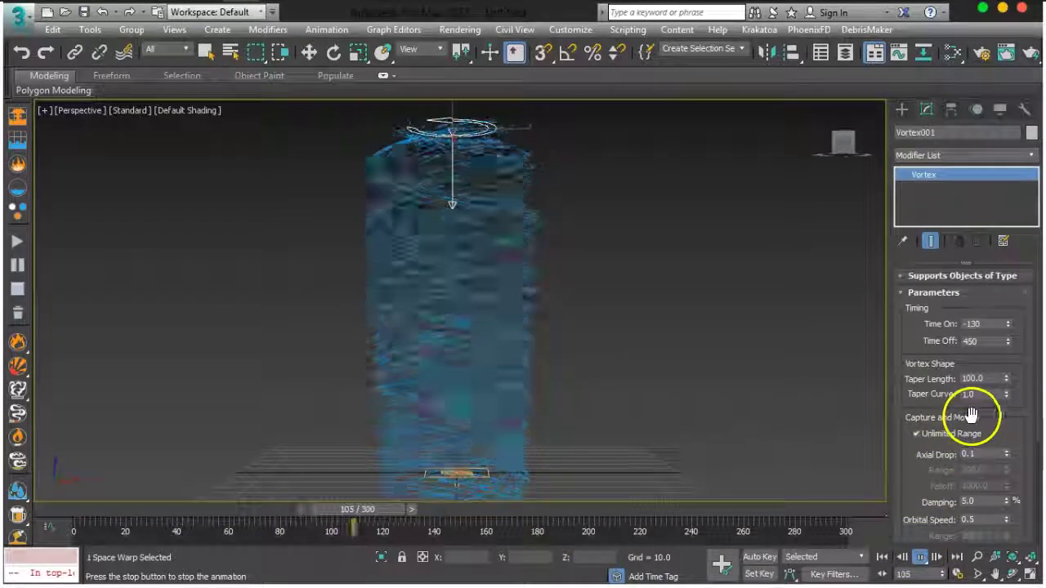
drag(1009, 432, 1009, 367)
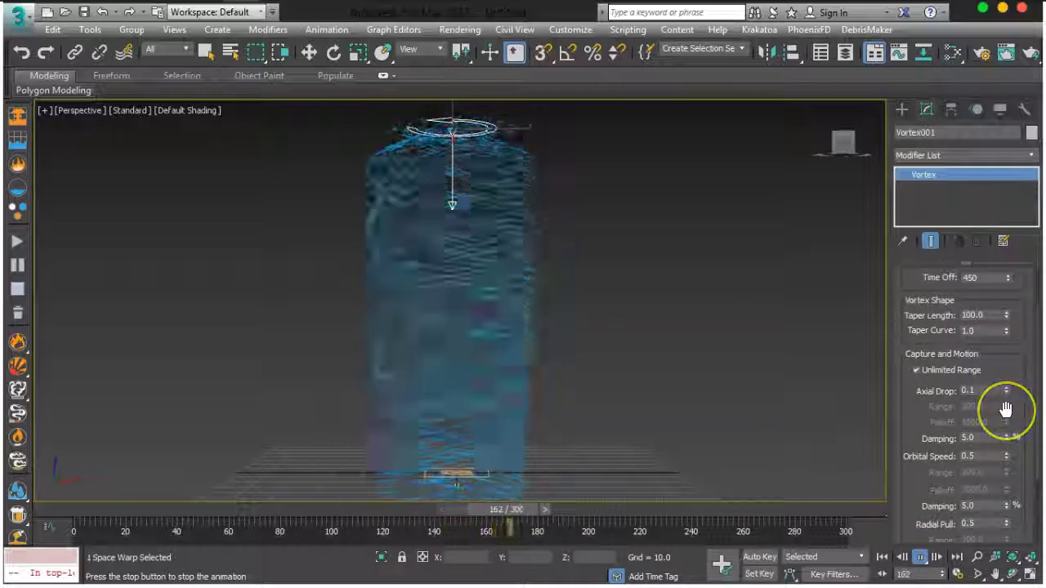
mouse_move(1008, 391)
mouse_down()
mouse_move(1008, 400)
mouse_move(1006, 384)
mouse_up()
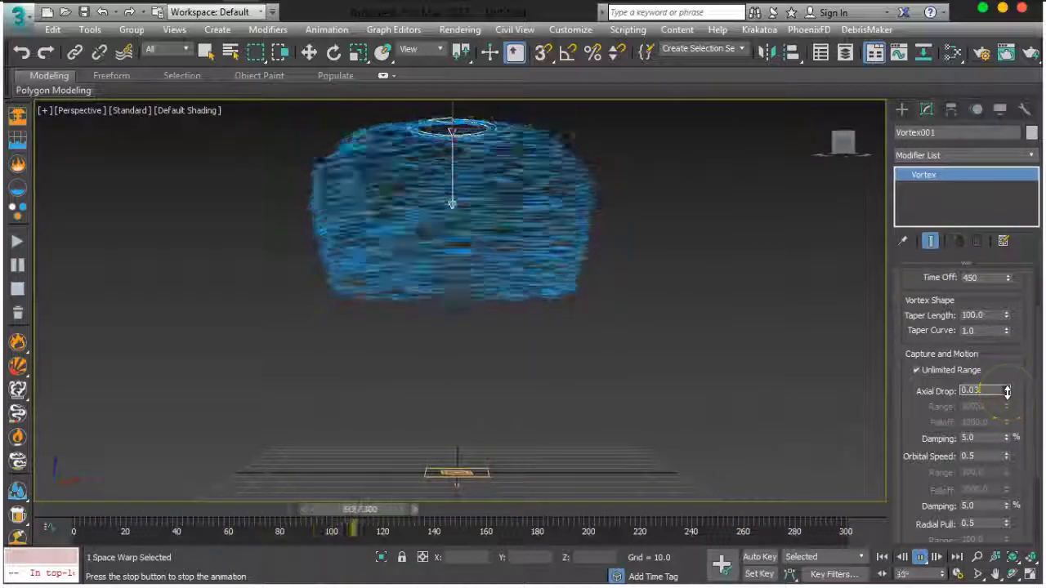
drag(1008, 438, 1002, 407)
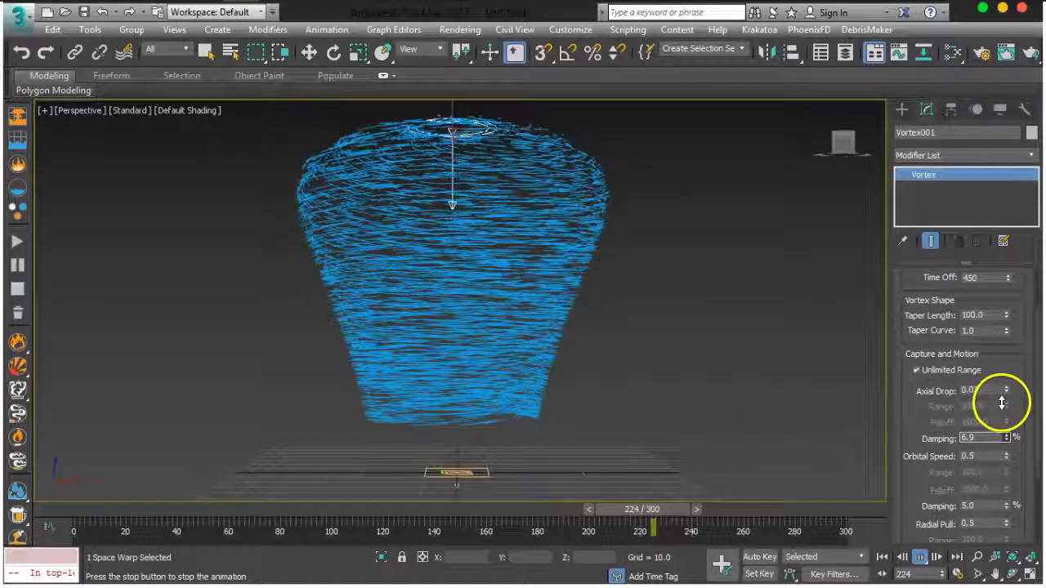
drag(1002, 407, 1001, 374)
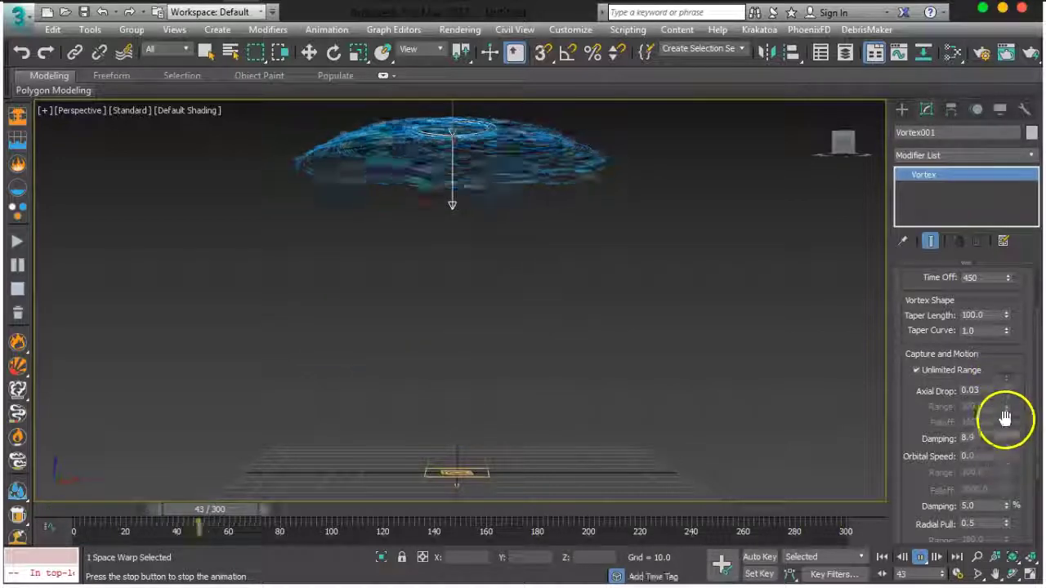
drag(1006, 391, 1006, 381)
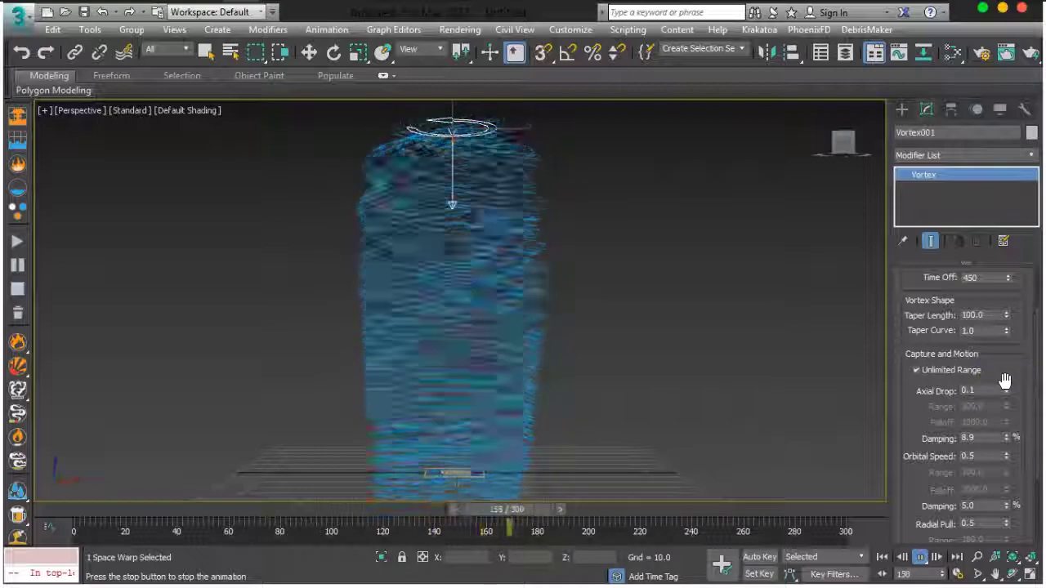
drag(1007, 439, 1008, 446)
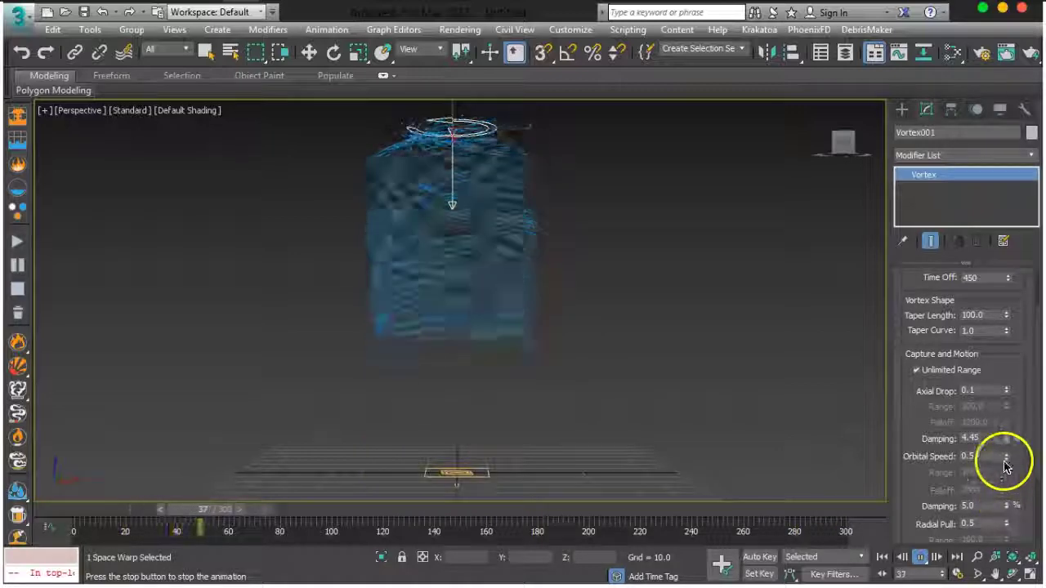
Adjust Orbital Speed and Radial Pull, and raise the radial Damping to 9.1
drag(1005, 462, 1010, 471)
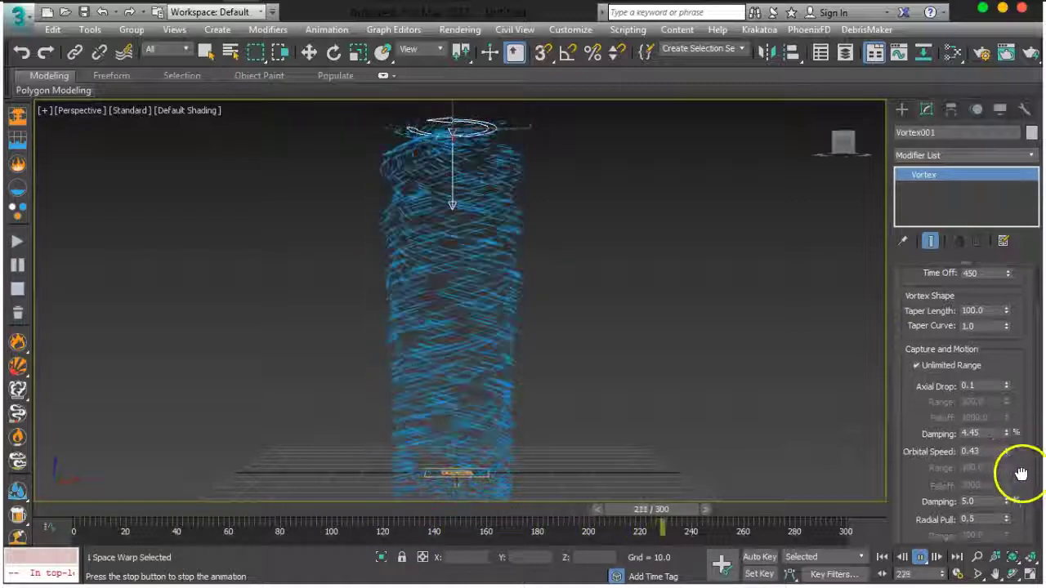
scroll(1010, 446, down, 3)
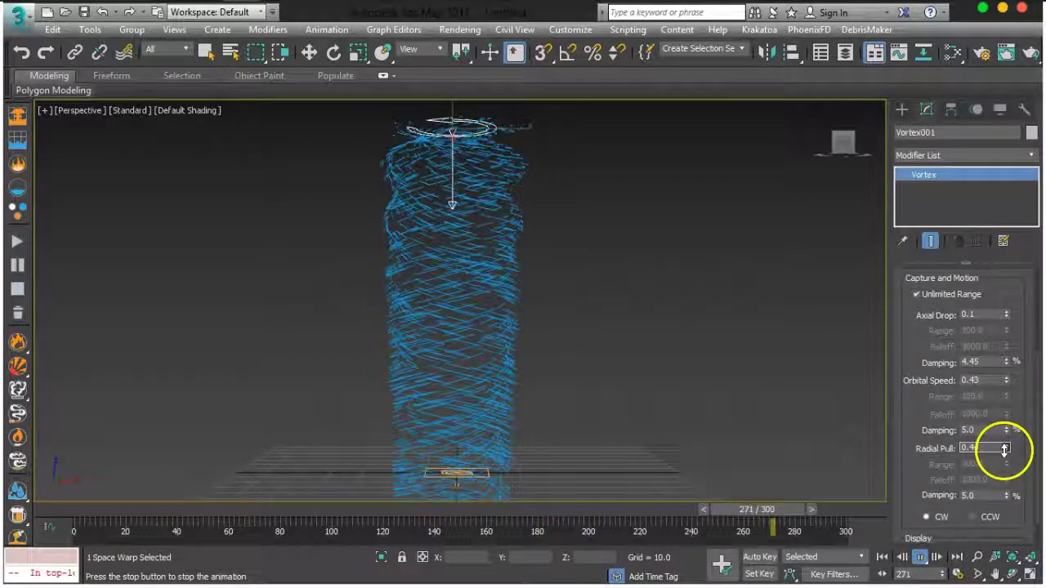
drag(1005, 457, 1003, 417)
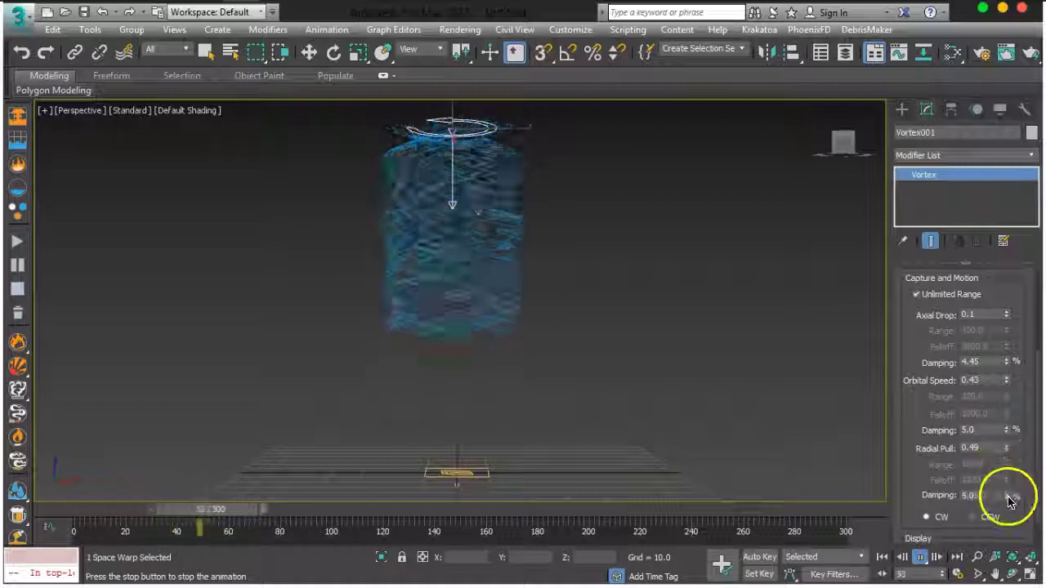
drag(1006, 496, 1005, 433)
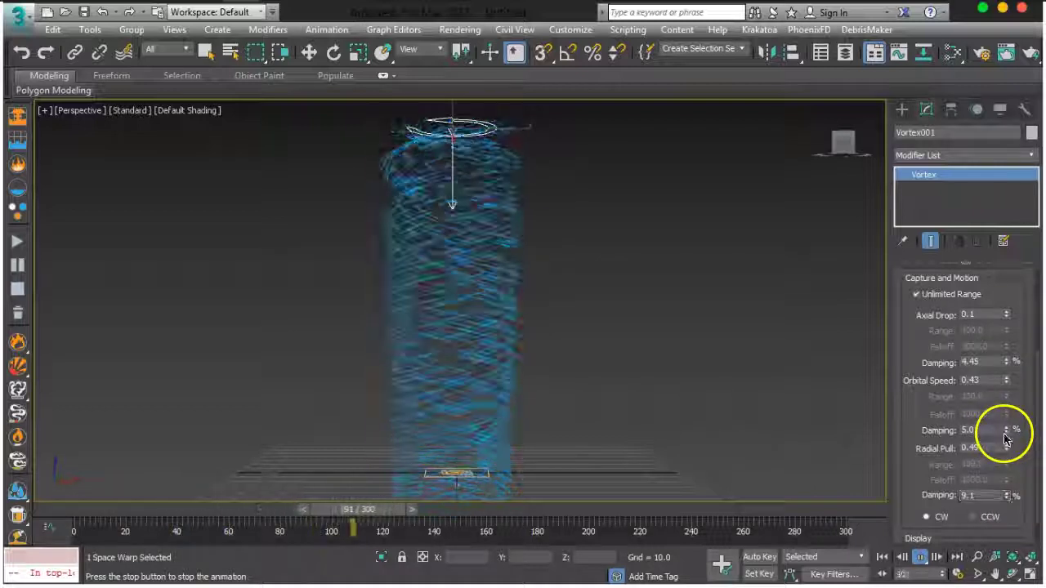
Finalize Axial Drop 0.47, Orbital Speed 1.03 with Damping 13.25, and Radial Pull 0.61
drag(1004, 362, 1005, 311)
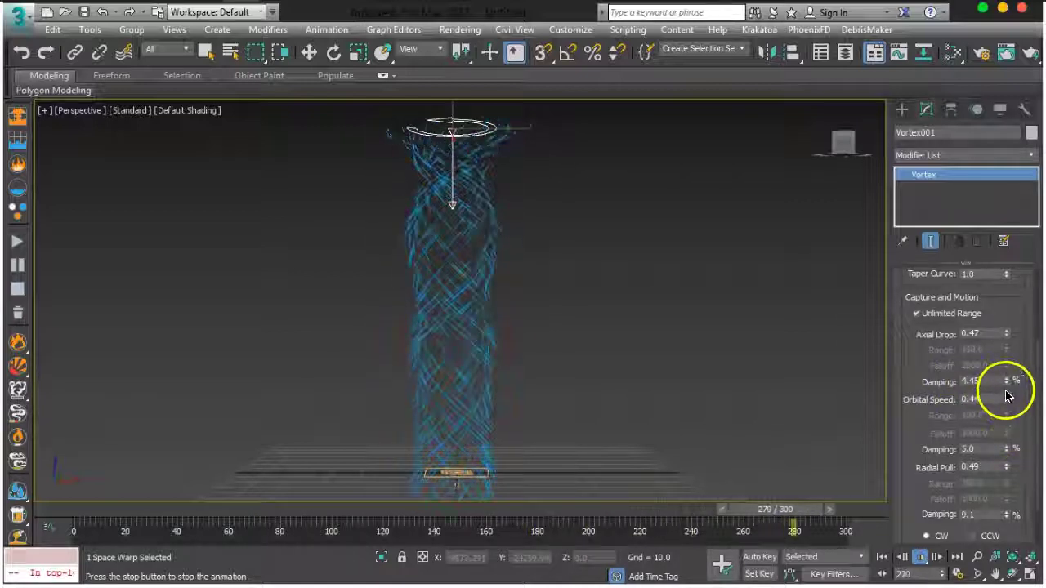
mouse_move(1006, 375)
mouse_down()
mouse_move(1011, 354)
mouse_move(1006, 364)
mouse_move(1002, 351)
mouse_move(1008, 420)
mouse_up()
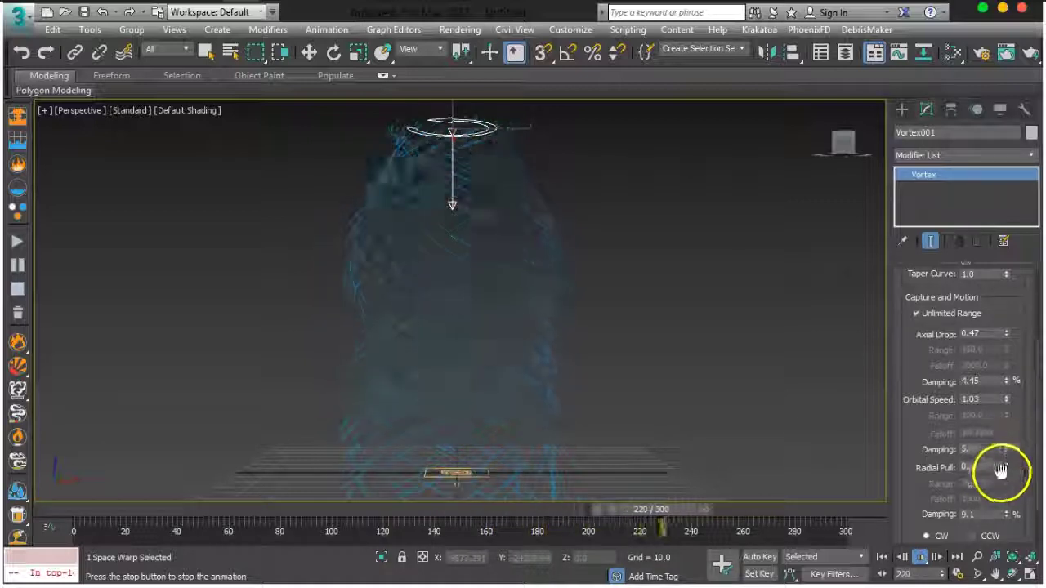
drag(1008, 454, 988, 325)
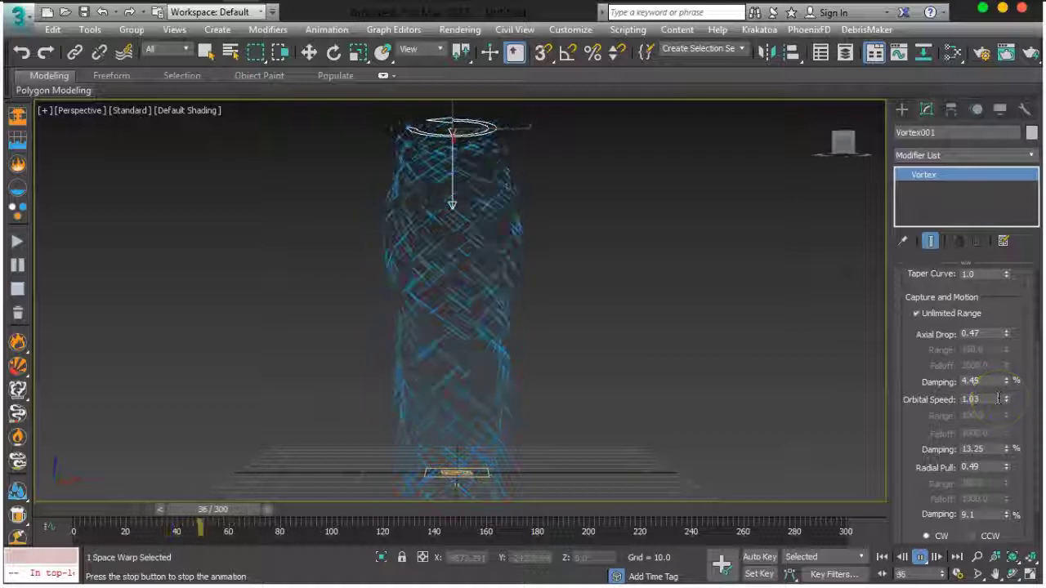
drag(1007, 467, 915, 468)
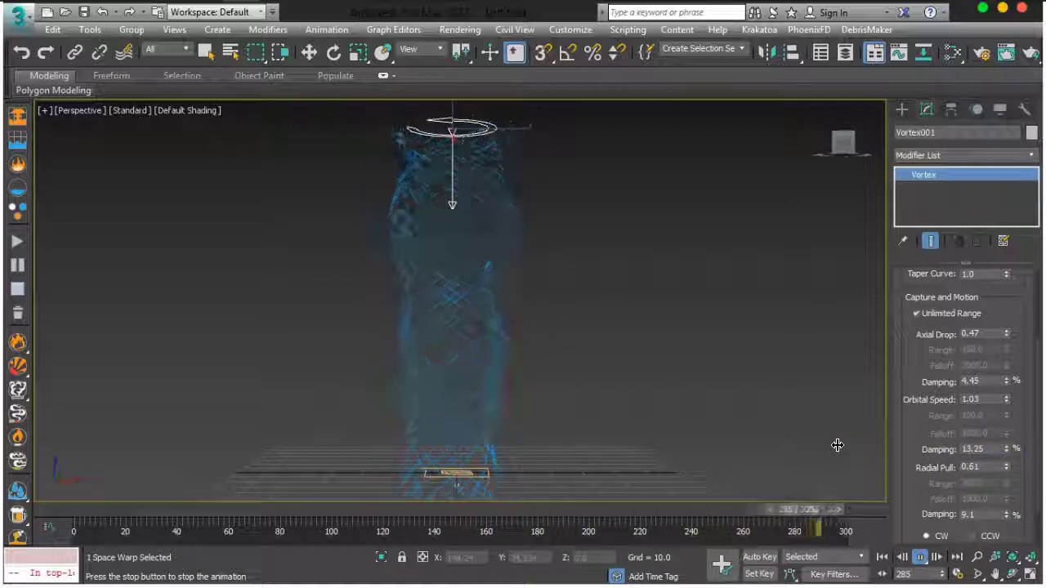
In Particle View, set PF Source 001's viewport quantity to 100%
key(6)
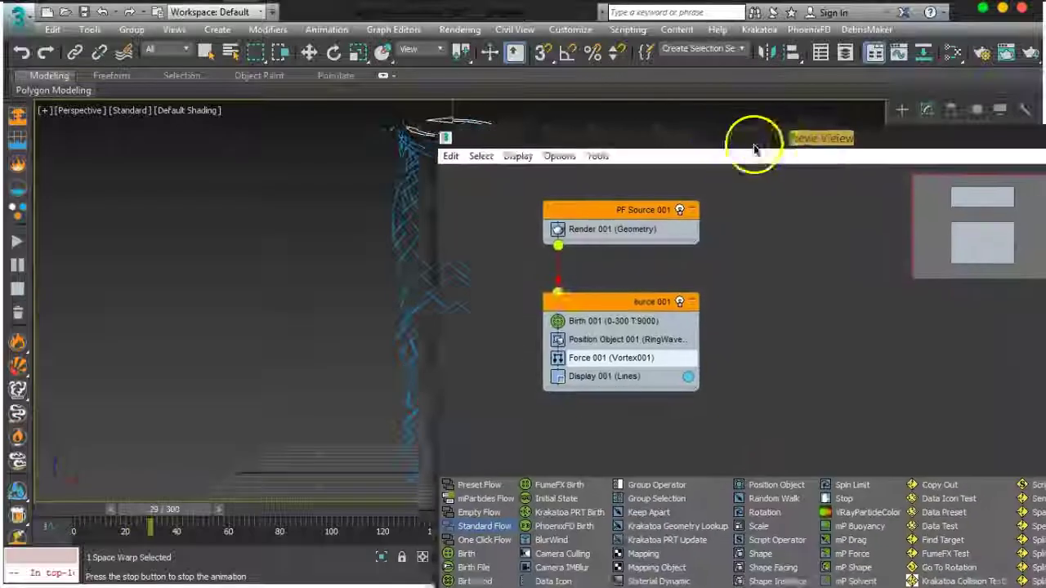
drag(752, 140, 624, 82)
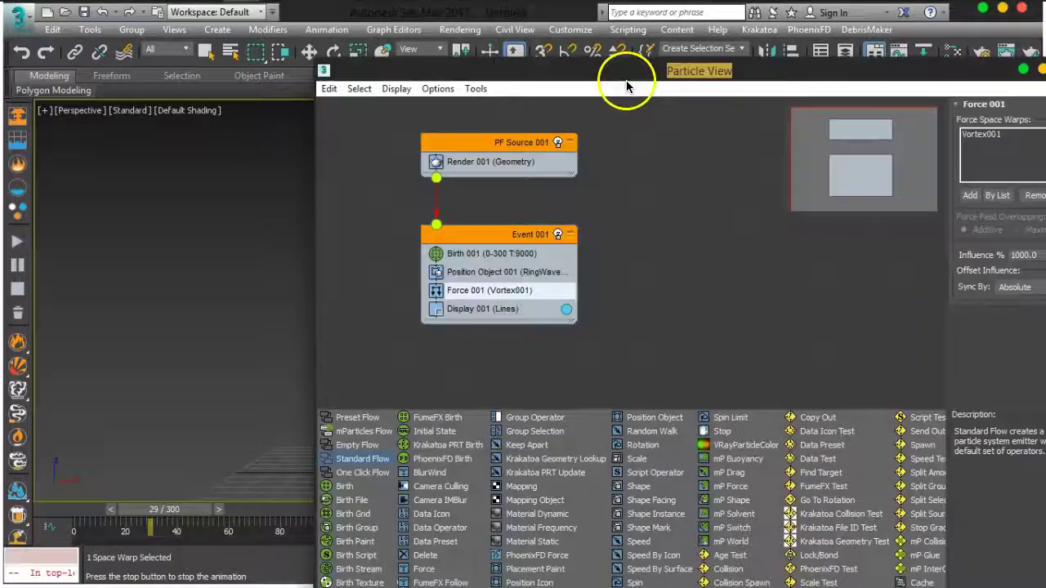
click(540, 141)
drag(625, 73, 417, 85)
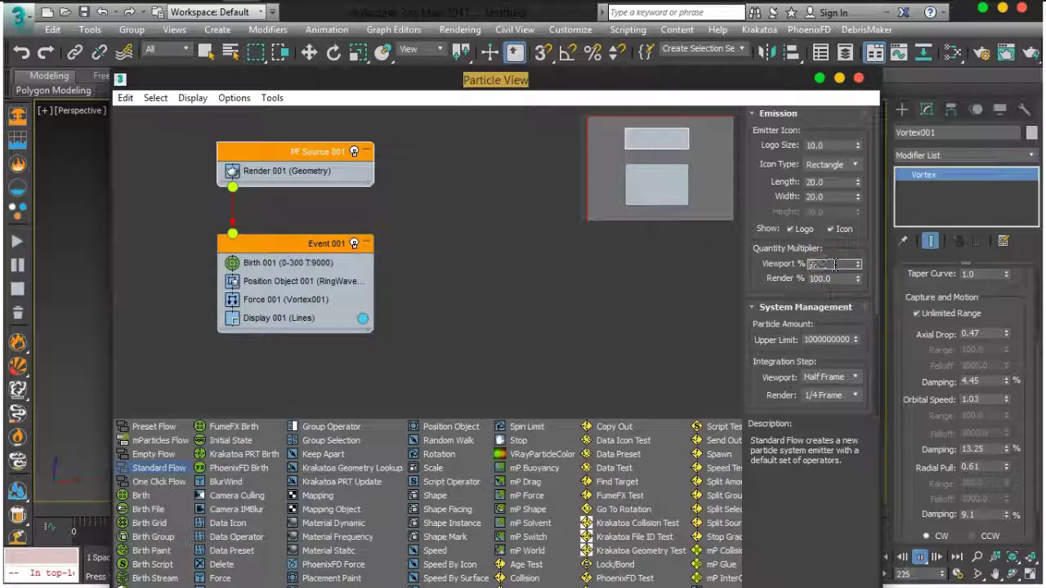
click(365, 282)
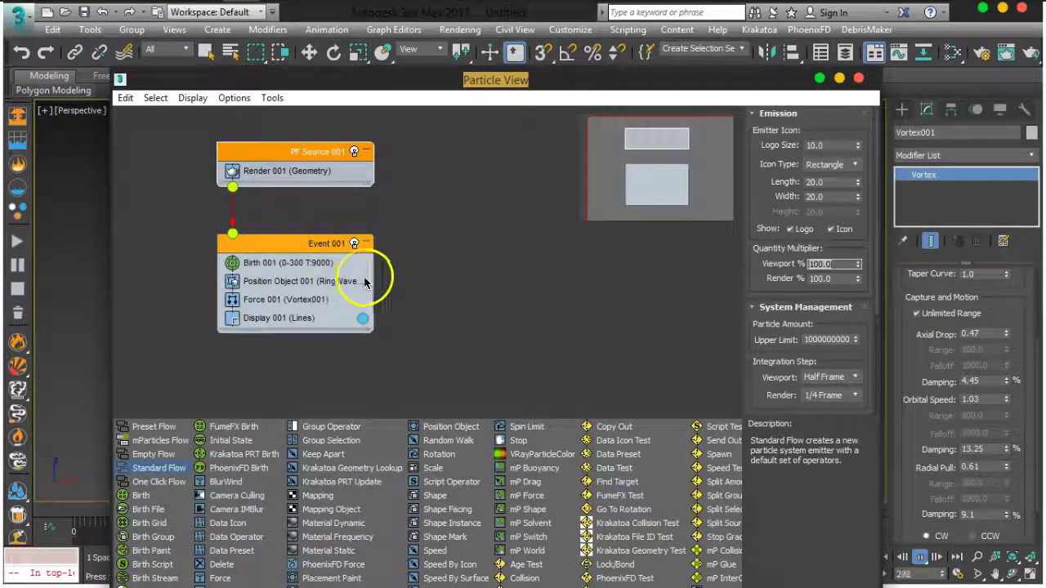
Switch Display 001 to show particles as Dots and close Particle View
click(319, 317)
click(827, 136)
click(801, 161)
click(983, 103)
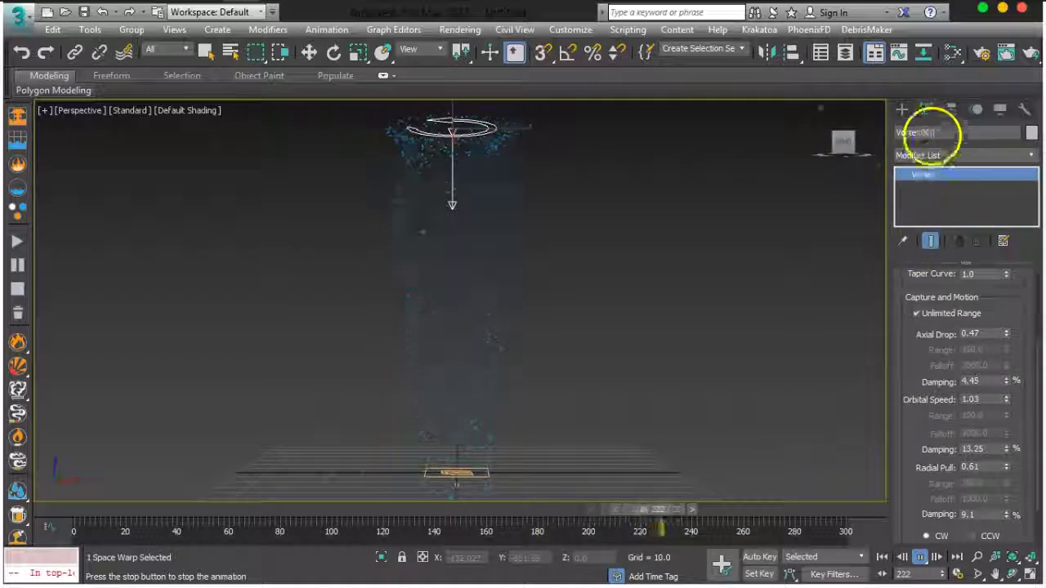
Create a planar Deflector, about 174.6 by 200.5, lying flat beneath the particle column
click(902, 109)
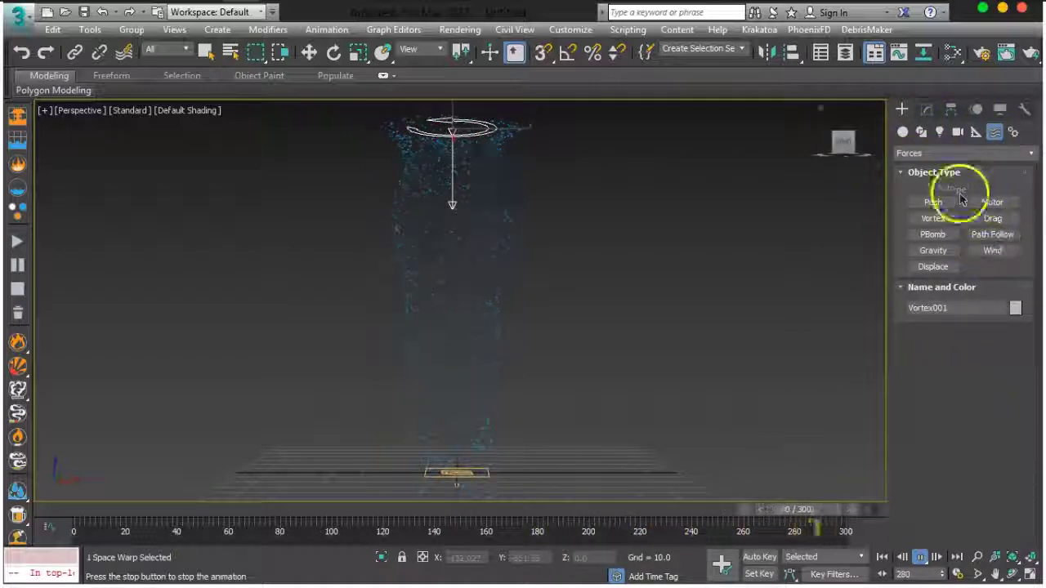
click(948, 152)
click(924, 188)
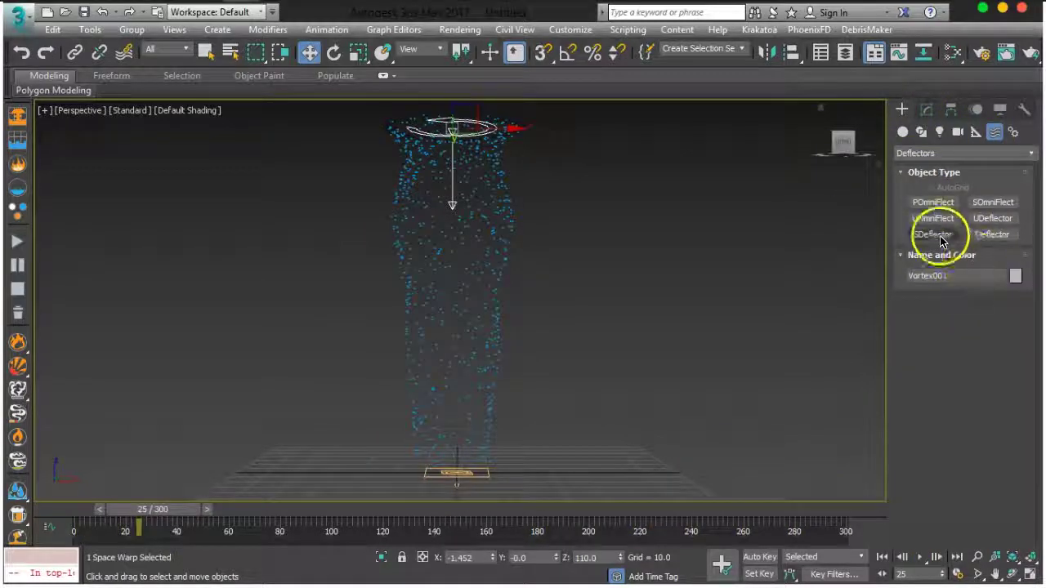
click(991, 234)
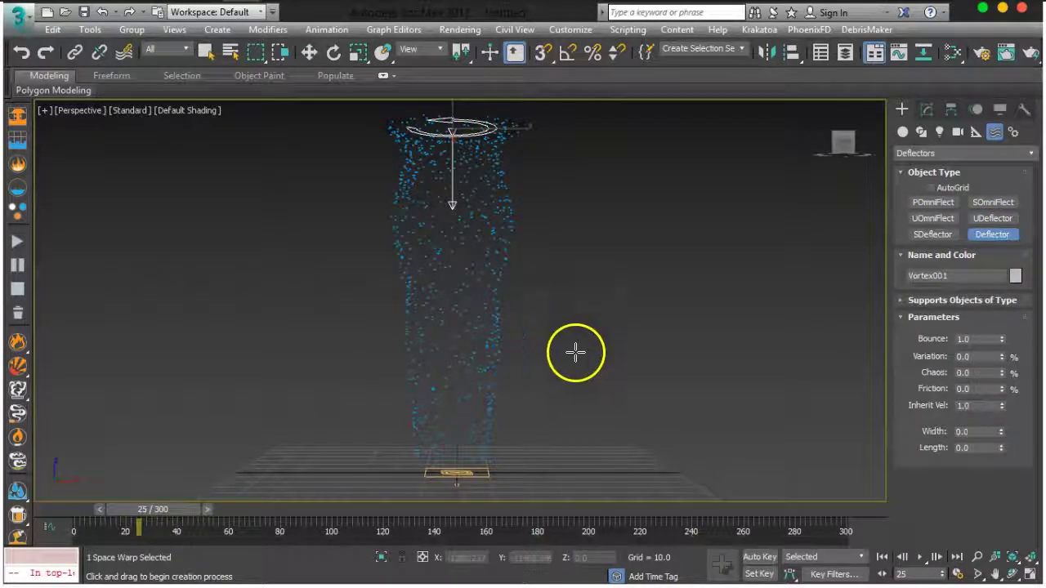
alt+middle_drag(598, 325, 509, 423)
drag(191, 278, 811, 497)
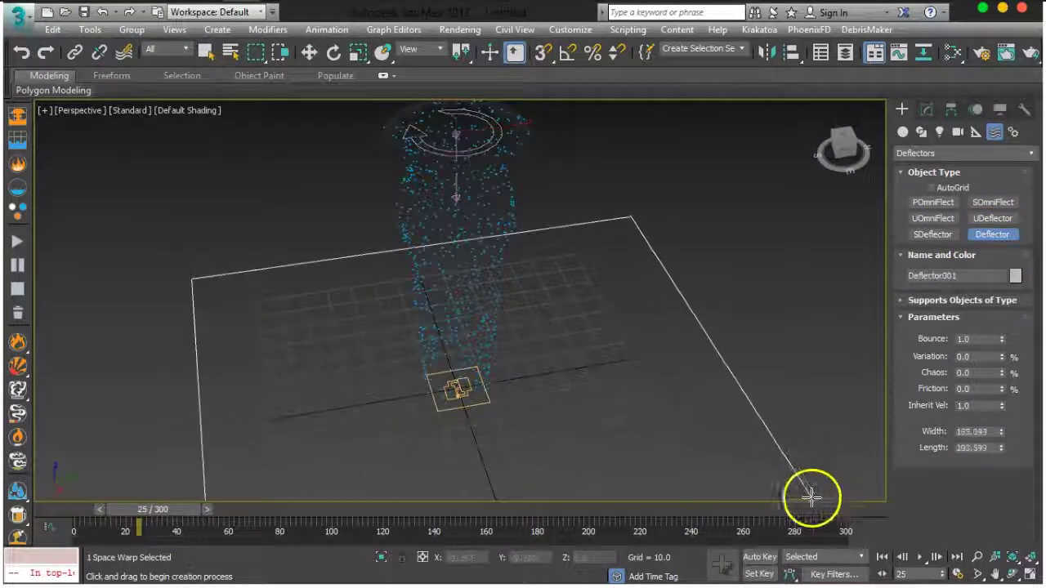
mouse_move(817, 502)
alt+middle_down()
mouse_move(404, 369)
mouse_move(528, 316)
mouse_move(524, 304)
alt+middle_up()
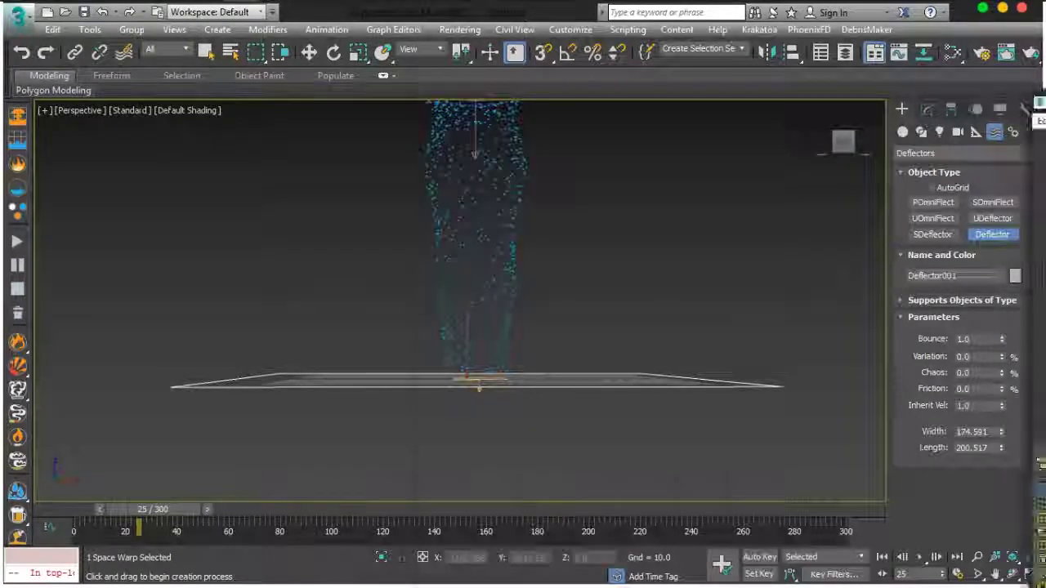
key(6)
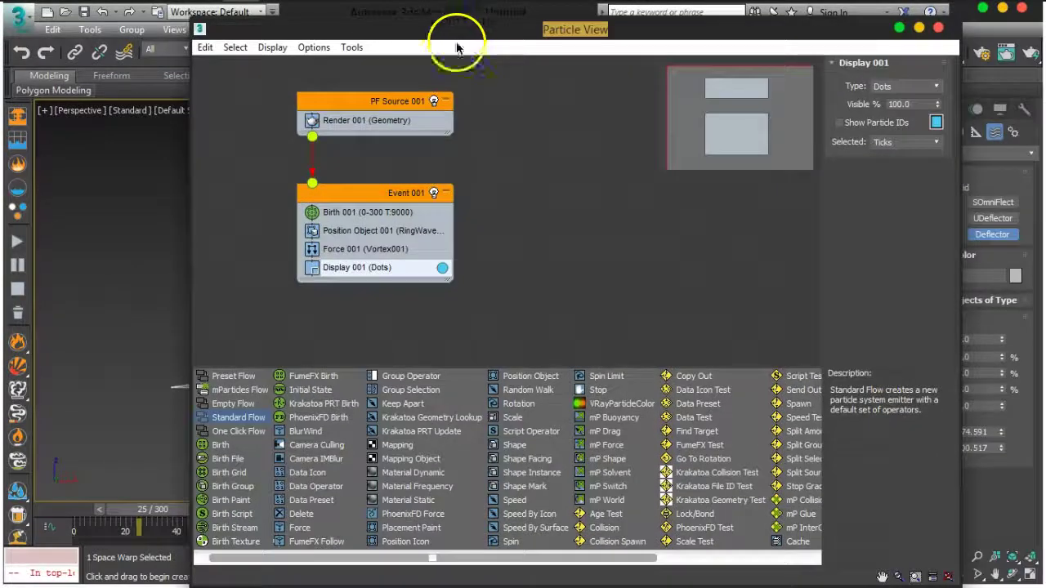
Add a Collision 001 test above Display 001 in Event 001, using Deflector001
right_click(365, 264)
mouse_move(393, 280)
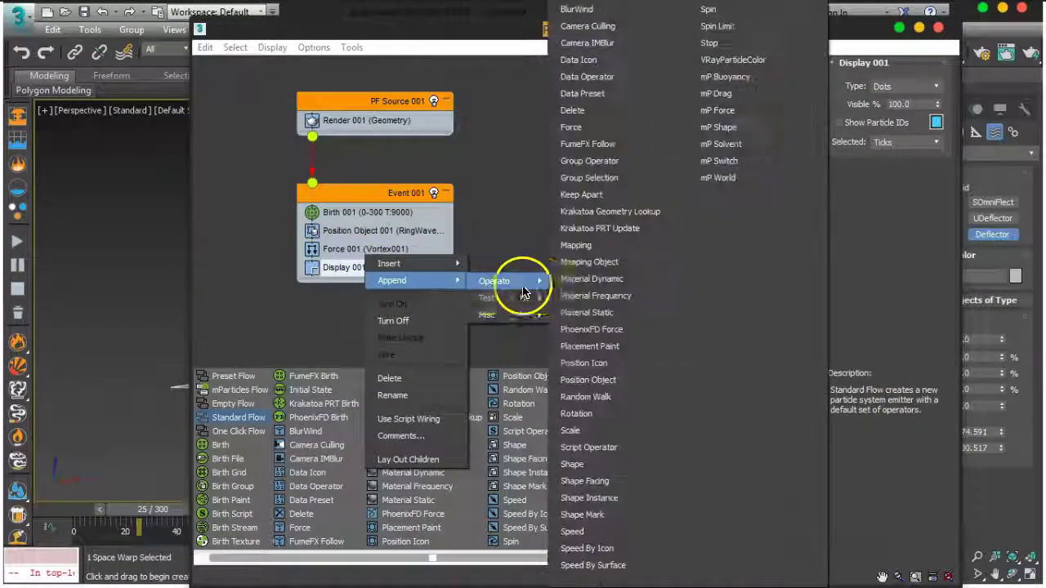
mouse_move(488, 297)
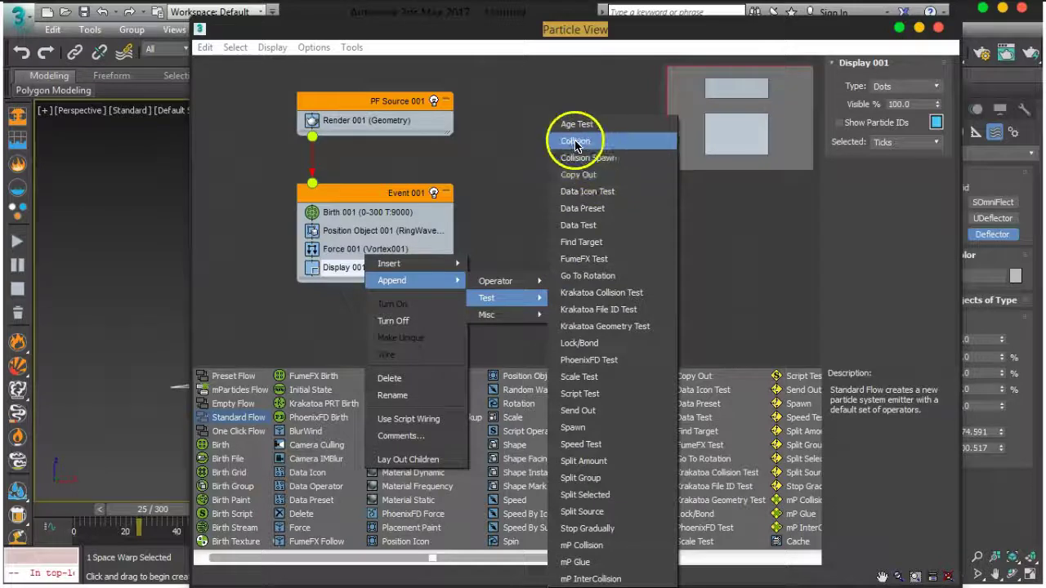
click(575, 141)
drag(349, 285, 364, 262)
click(873, 131)
double_click(82, 105)
drag(245, 51, 370, 99)
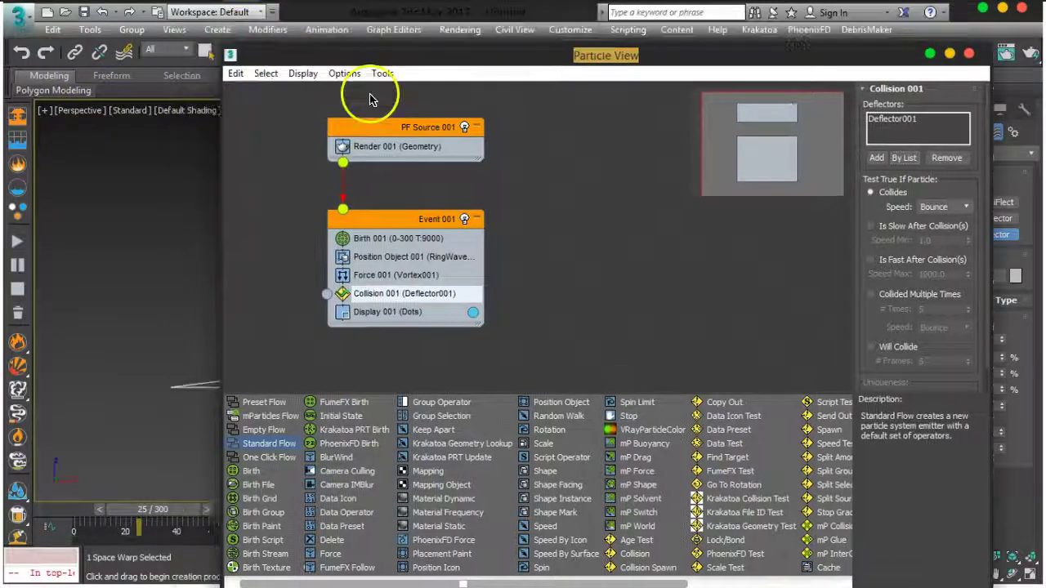
drag(163, 509, 199, 511)
Give Deflector001 Bounce 0.2, Variation 50%, Chaos 80% and Friction 30%, then preview
key(6)
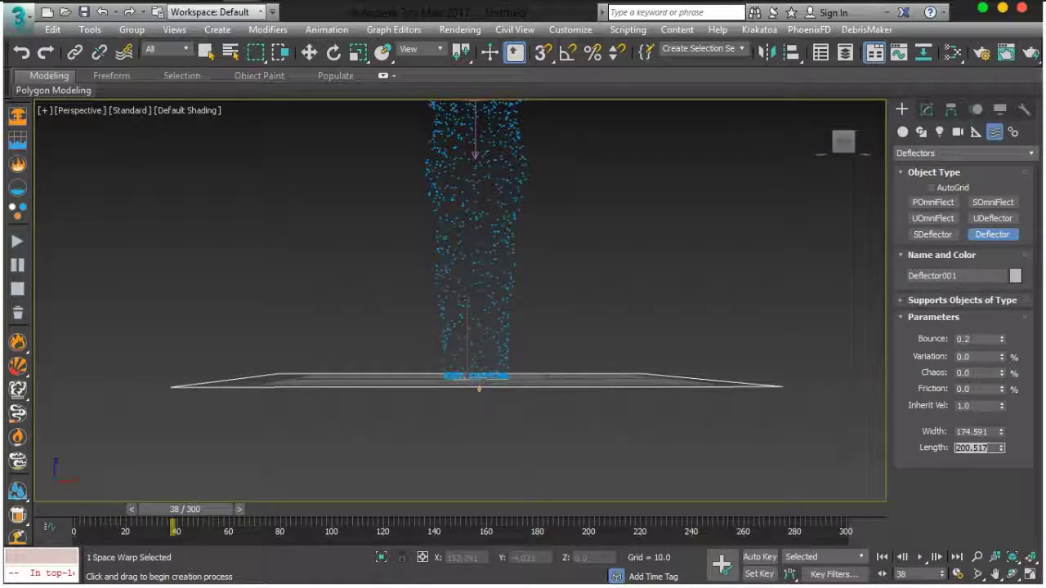
click(980, 357)
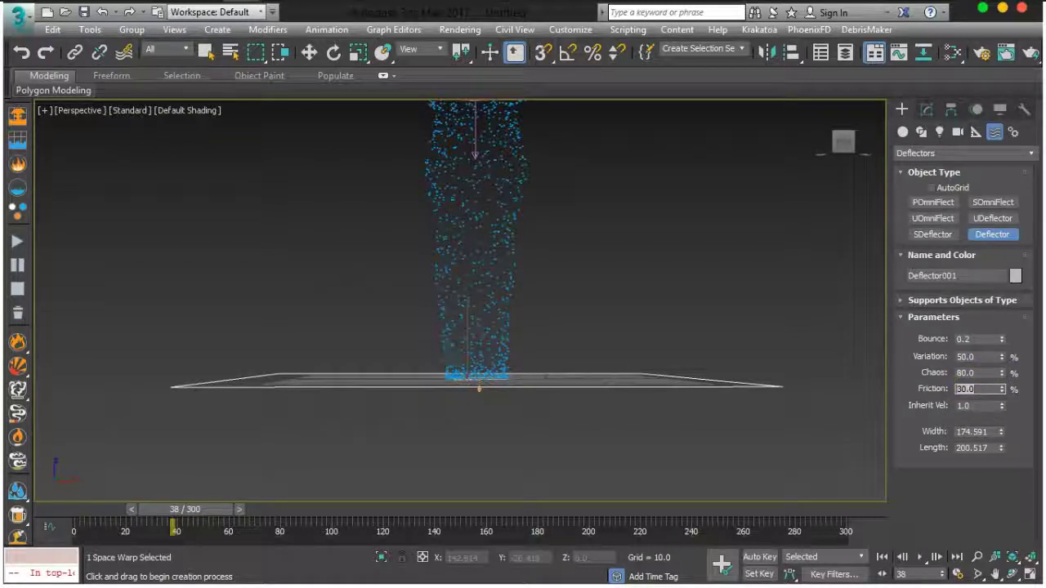
mouse_move(125, 537)
mouse_down()
mouse_move(172, 564)
mouse_move(74, 532)
mouse_move(172, 532)
mouse_up()
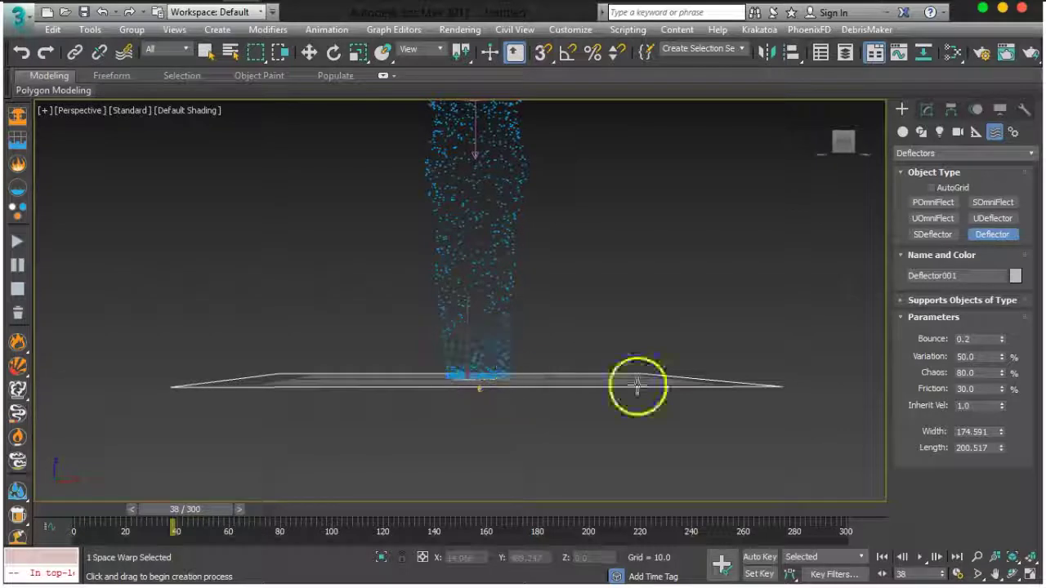
Copy Display 001 into a new Event 002 and colour its particles bright yellow
key(6)
drag(696, 33, 940, 98)
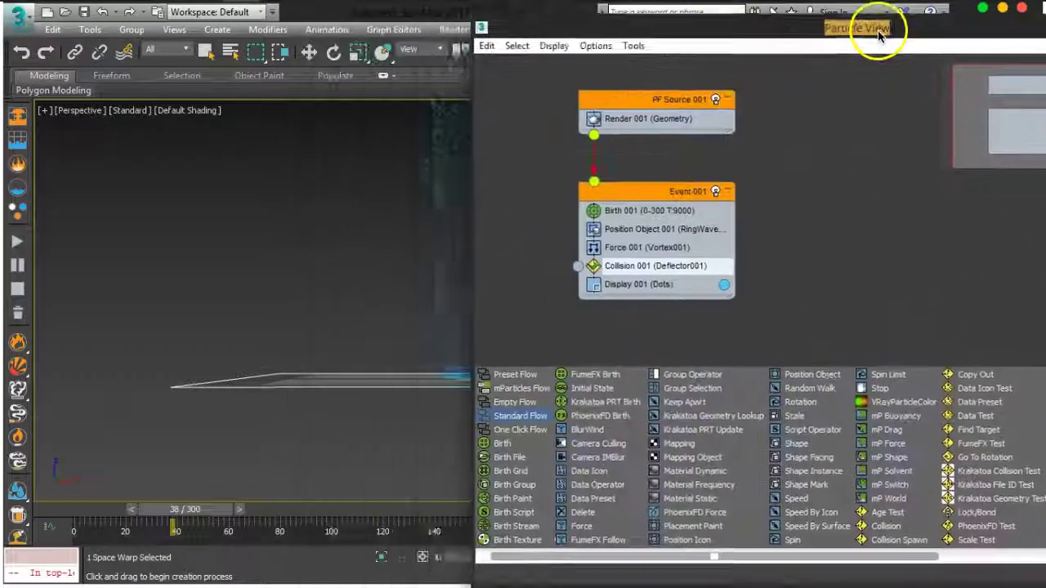
middle_drag(837, 285, 870, 218)
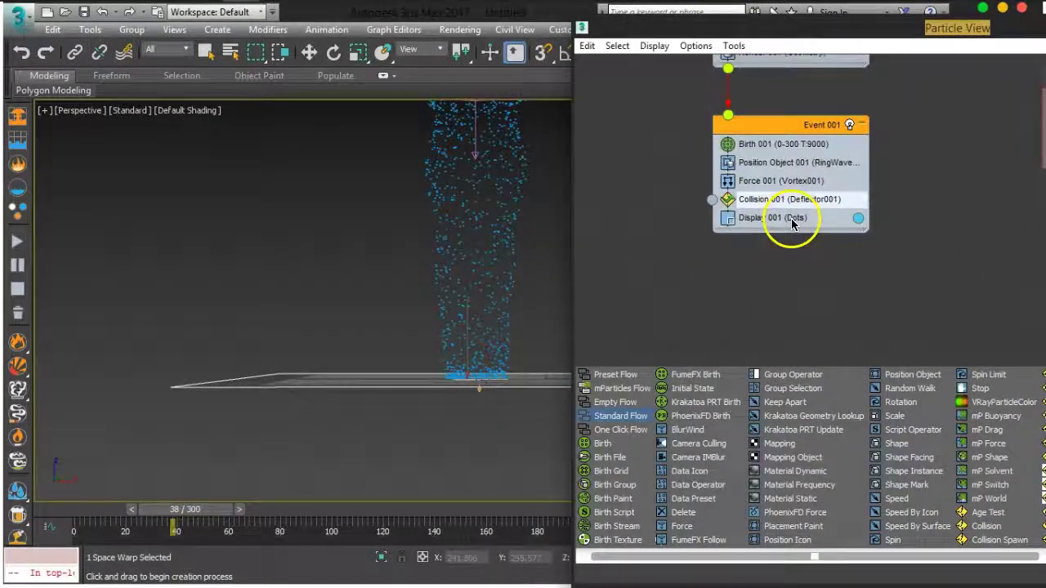
shift+drag(766, 228, 674, 249)
click(866, 353)
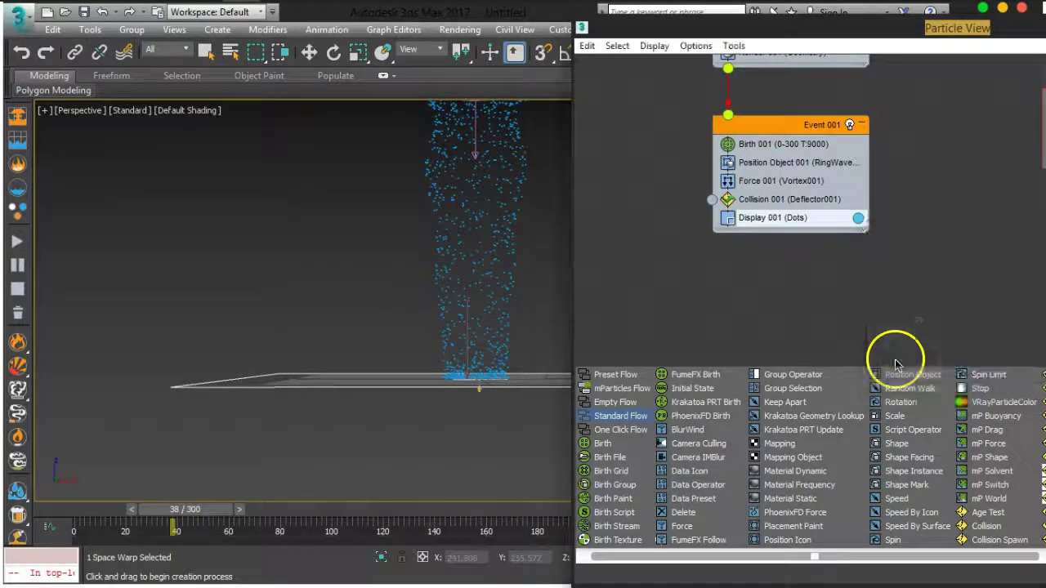
drag(770, 283, 733, 291)
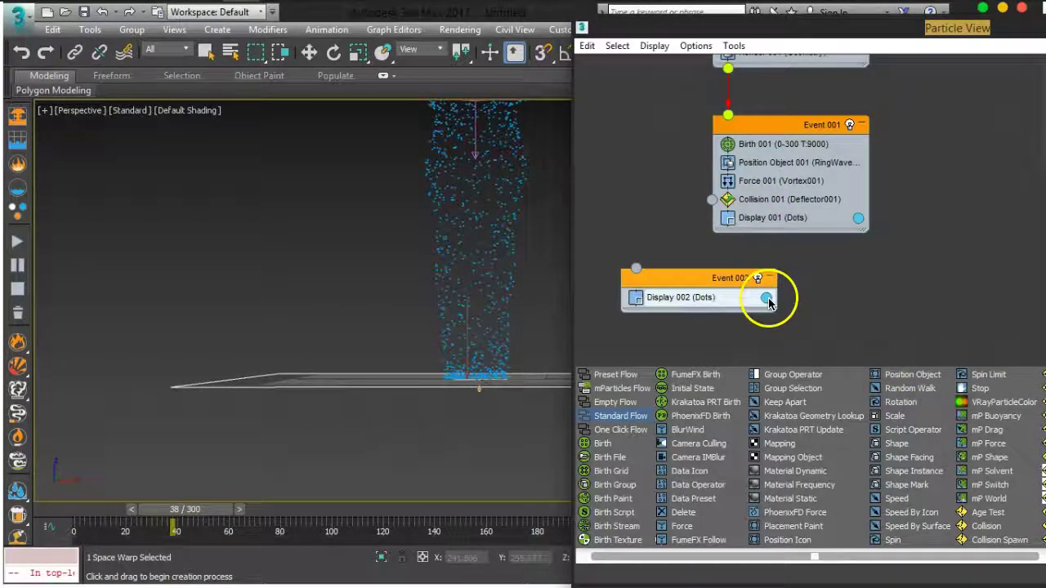
click(767, 298)
click(542, 170)
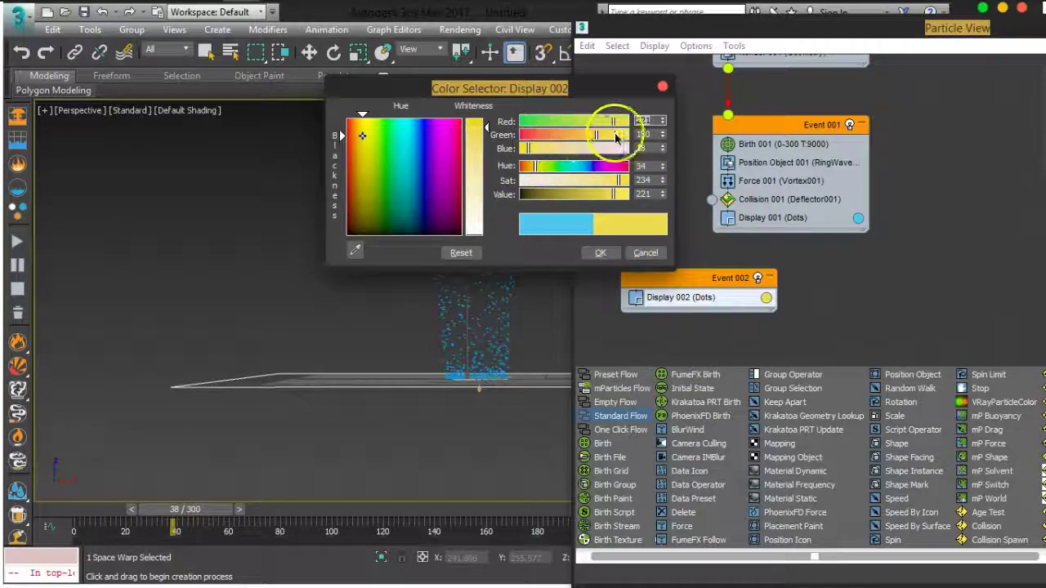
drag(619, 134, 654, 134)
click(603, 254)
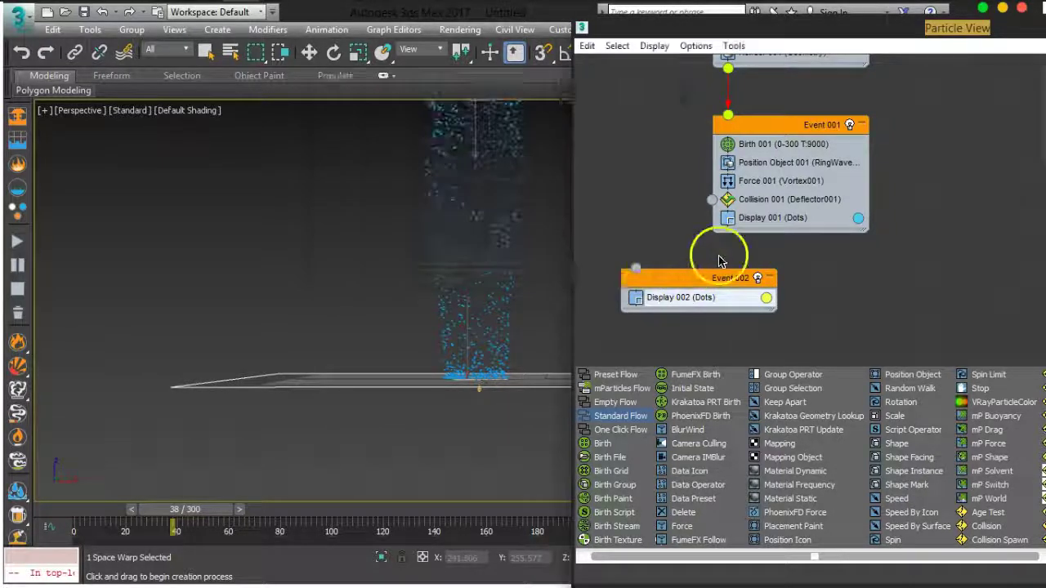
Wire Collision 001's output into Event 002 and preview the bounced particles
mouse_move(712, 200)
mouse_down()
mouse_move(653, 261)
mouse_move(637, 261)
mouse_up()
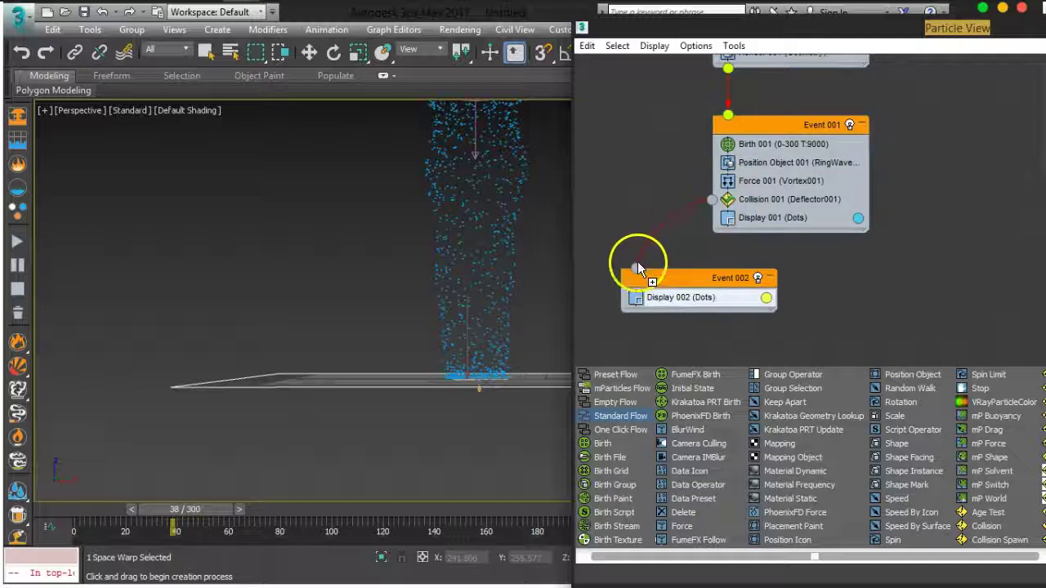
drag(712, 201, 637, 268)
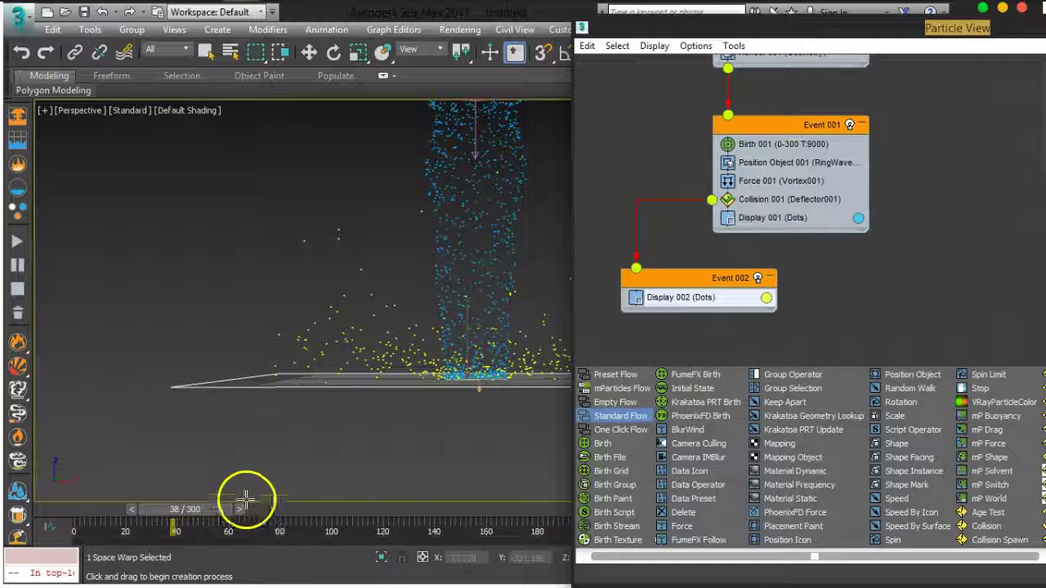
mouse_move(195, 522)
mouse_down()
mouse_move(128, 522)
mouse_move(222, 515)
mouse_move(150, 513)
mouse_move(187, 507)
mouse_up()
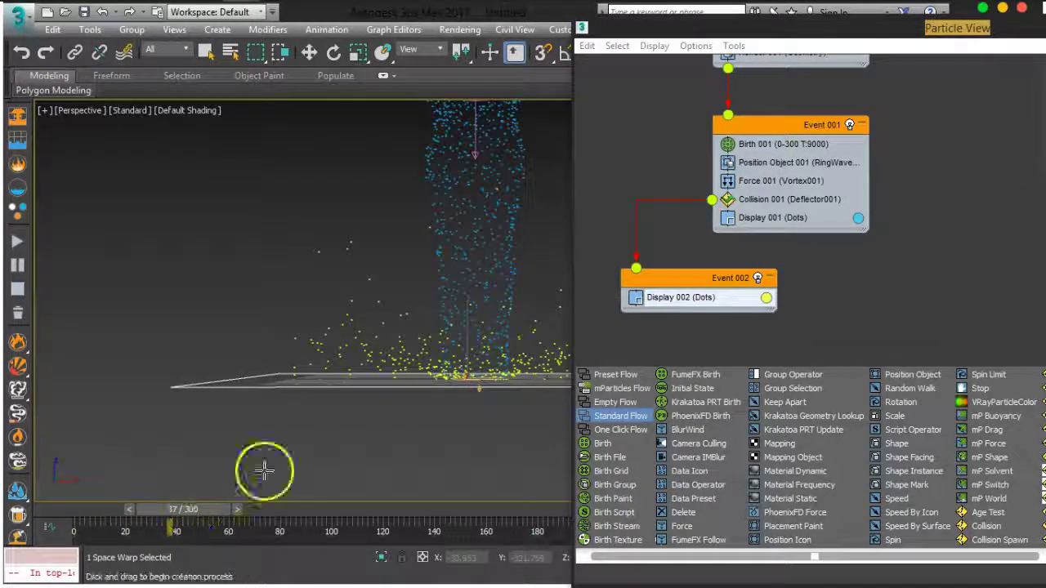
Lower the deflector Bounce to 0.1 and Variation to 20%, then inspect the scattered particles
key(6)
double_click(978, 342)
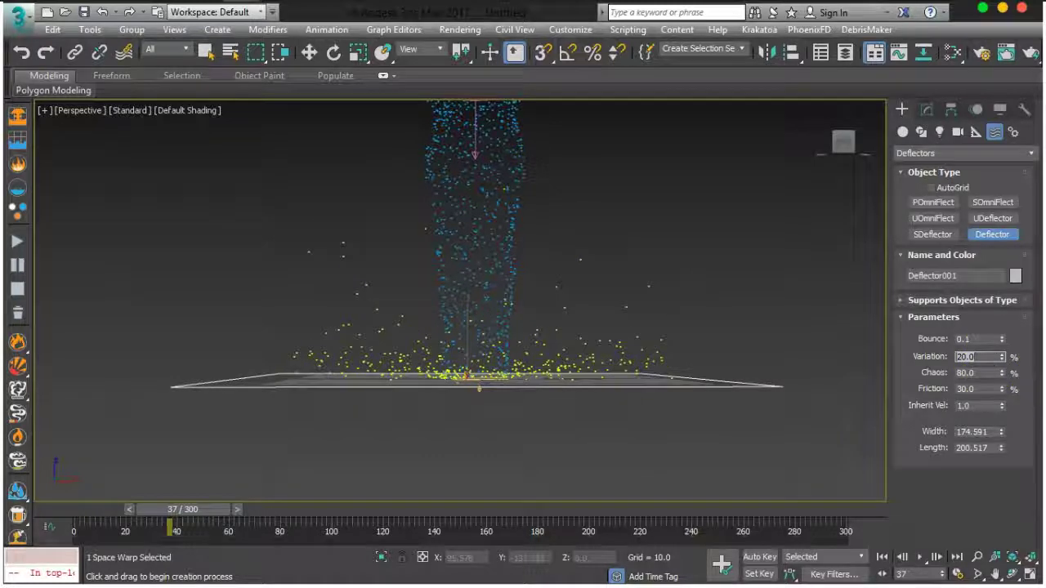
key(6)
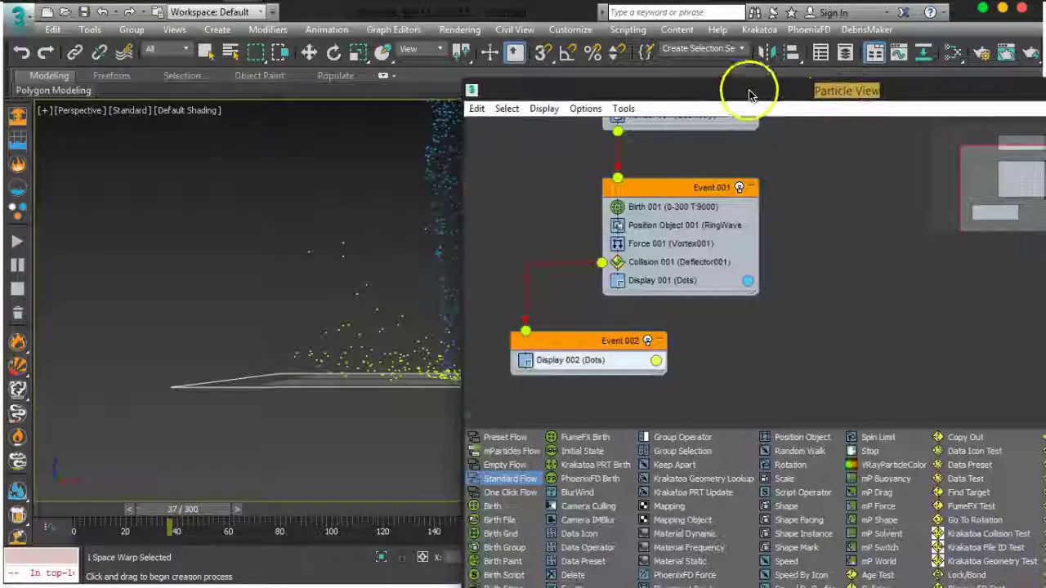
drag(747, 89, 890, 29)
mouse_move(487, 267)
alt+middle_down()
mouse_move(381, 299)
mouse_move(446, 357)
mouse_move(428, 320)
mouse_move(444, 327)
mouse_move(416, 365)
alt+middle_up()
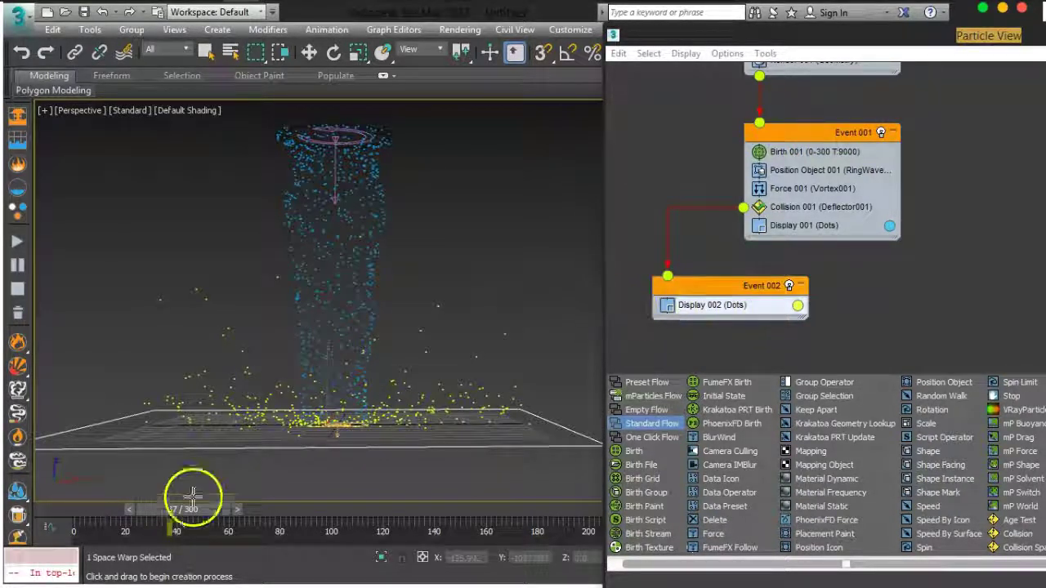
mouse_move(175, 509)
mouse_down()
mouse_move(98, 517)
mouse_move(222, 507)
mouse_move(139, 508)
mouse_move(154, 523)
mouse_move(171, 521)
mouse_up()
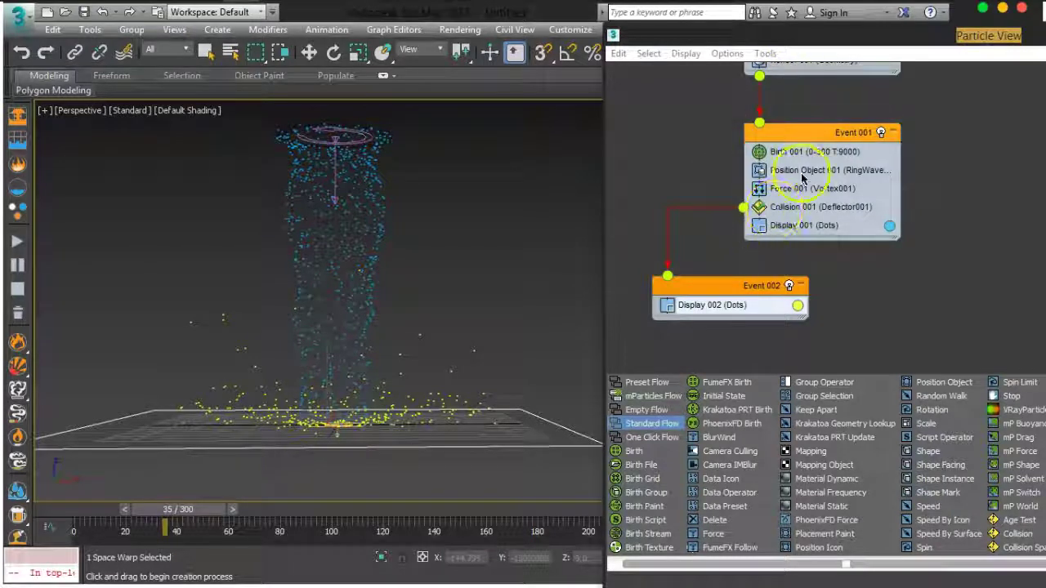
Copy Force 001 with Vortex001 into Event 002 and preview the result
drag(782, 39, 680, 39)
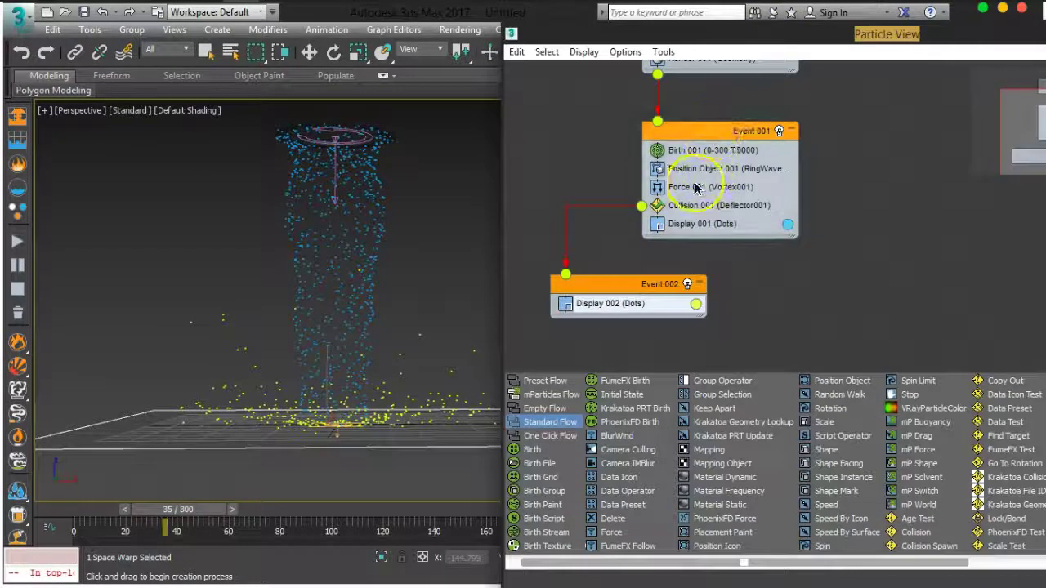
shift+drag(697, 188, 621, 298)
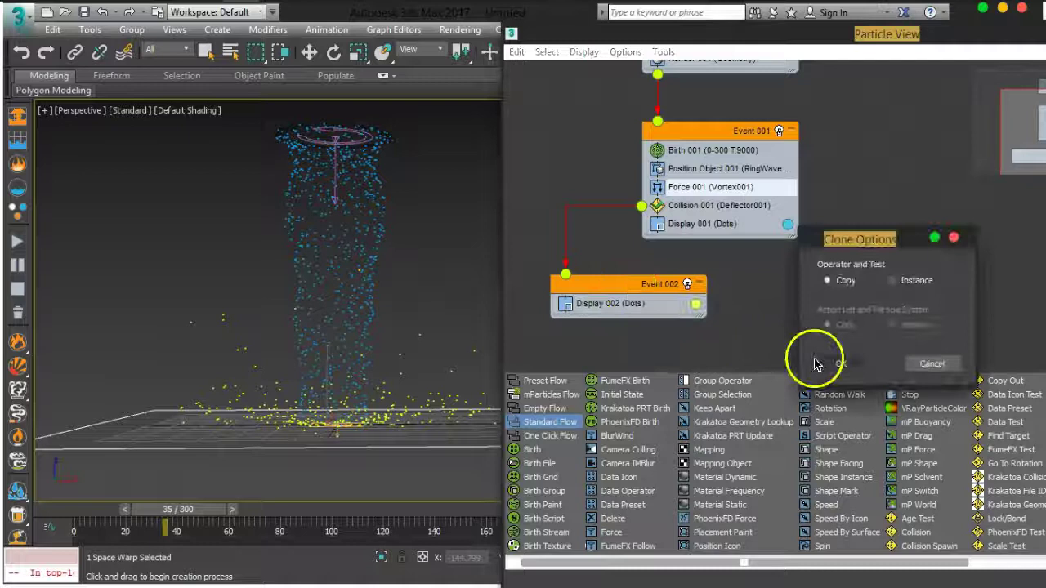
click(815, 364)
mouse_move(191, 513)
mouse_down()
mouse_move(106, 509)
mouse_move(187, 510)
mouse_move(215, 523)
mouse_move(92, 509)
mouse_up()
Copy the vortex down to the deflector plane, creating Vortex002
click(206, 54)
click(337, 186)
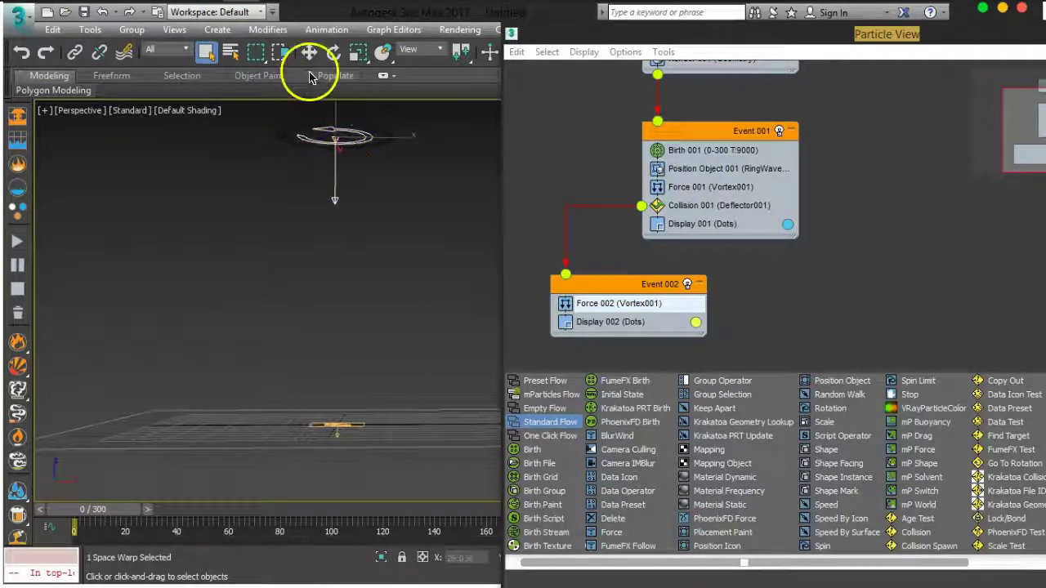
click(309, 51)
alt+middle_drag(381, 145, 380, 154)
drag(357, 119, 357, 413)
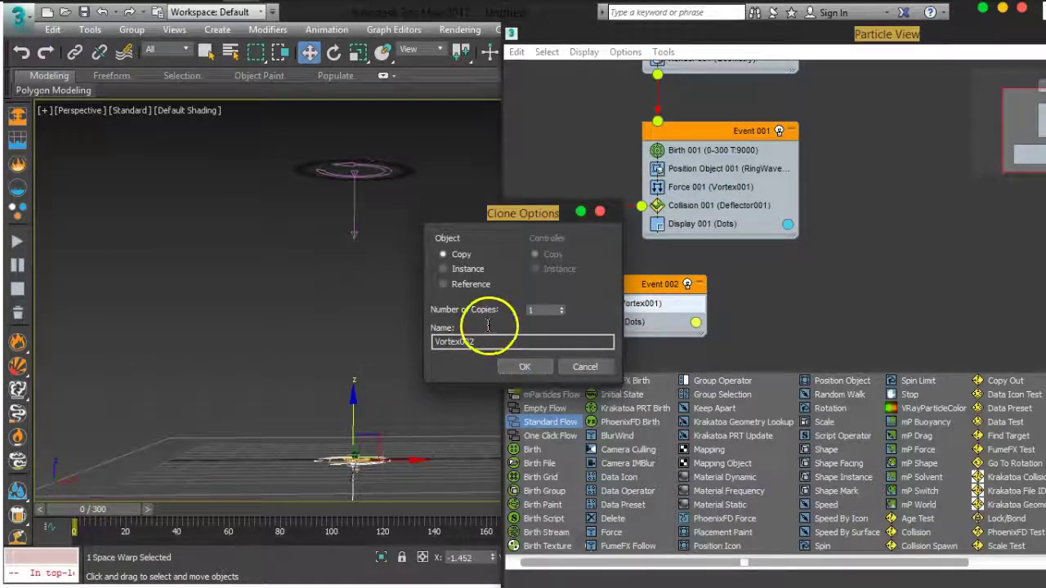
click(512, 369)
Flip the Vortex002 copy 180° on Y
click(334, 52)
double_click(557, 37)
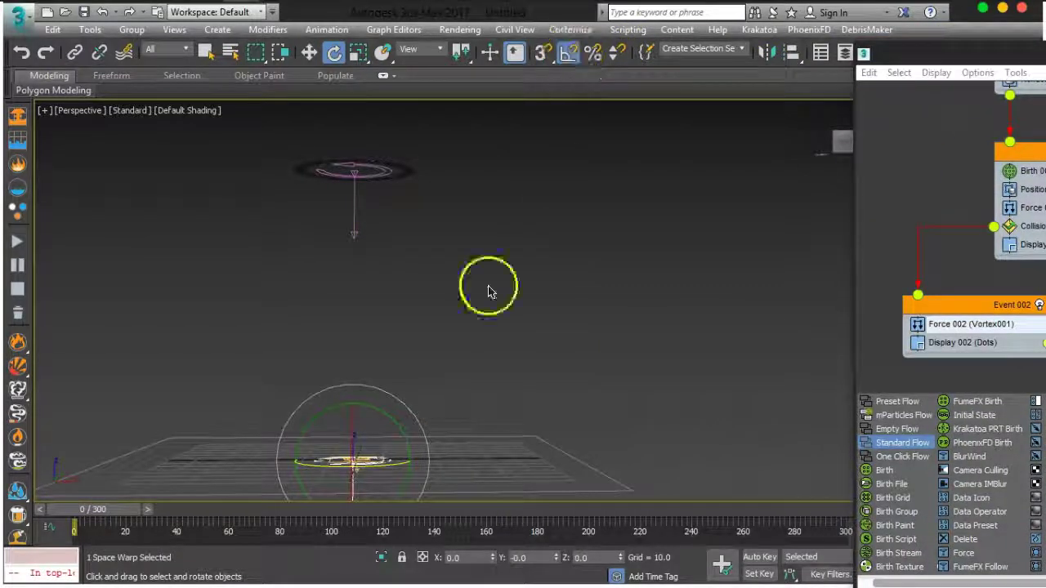
drag(376, 411, 462, 528)
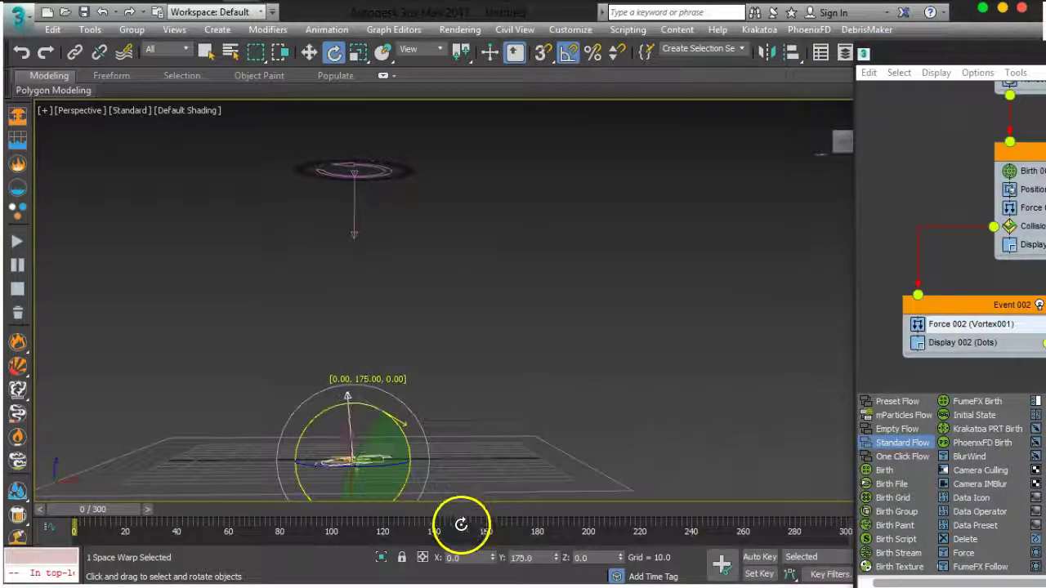
Add Vortex002 to Force 002 alongside Vortex001
drag(948, 52, 290, 49)
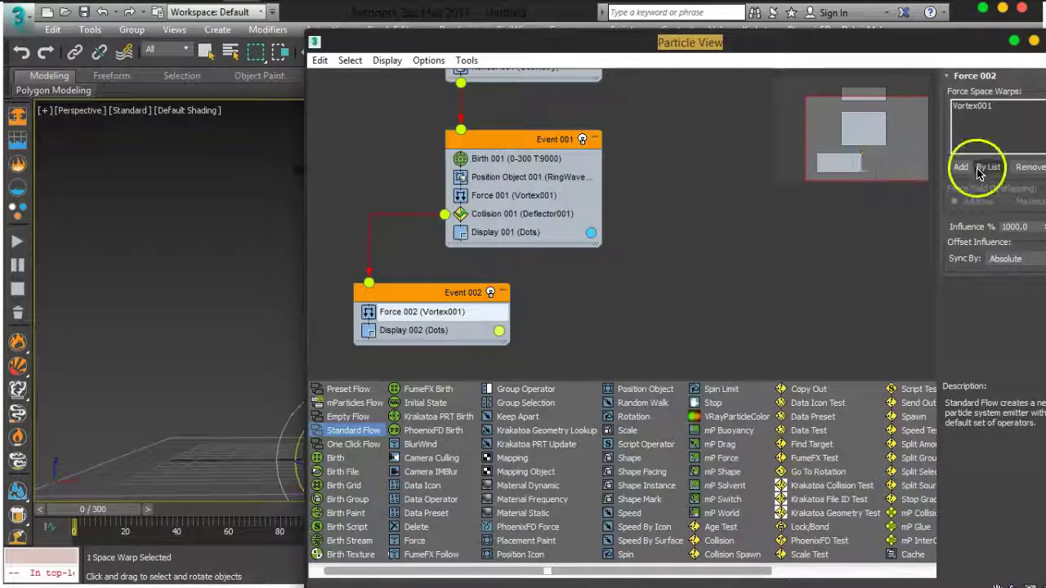
click(988, 167)
click(64, 105)
click(246, 436)
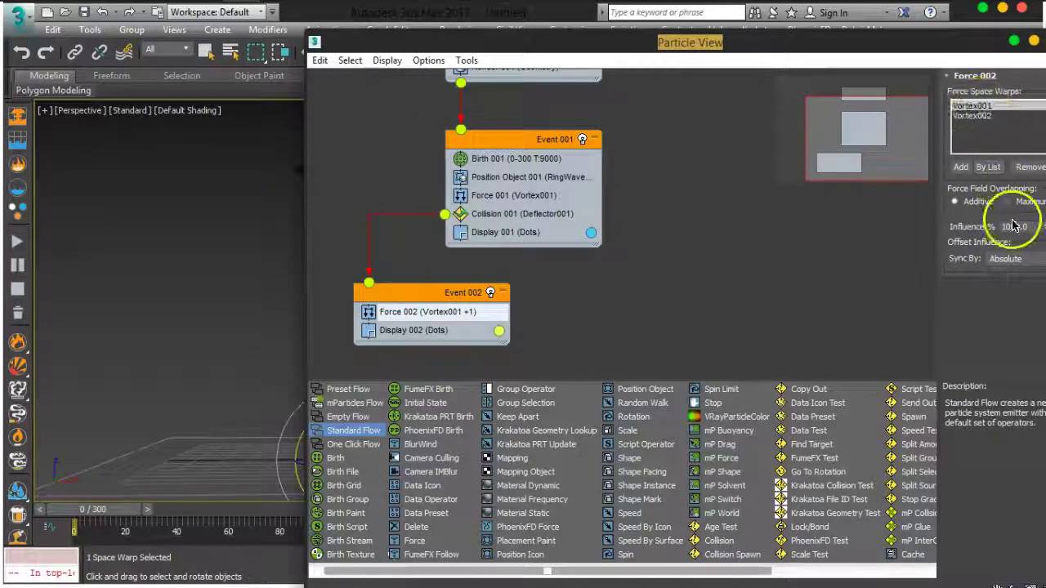
Preview the particles, then make first adjustments to Vortex002's Radial Pull, Orbital Speed and Damping
key(6)
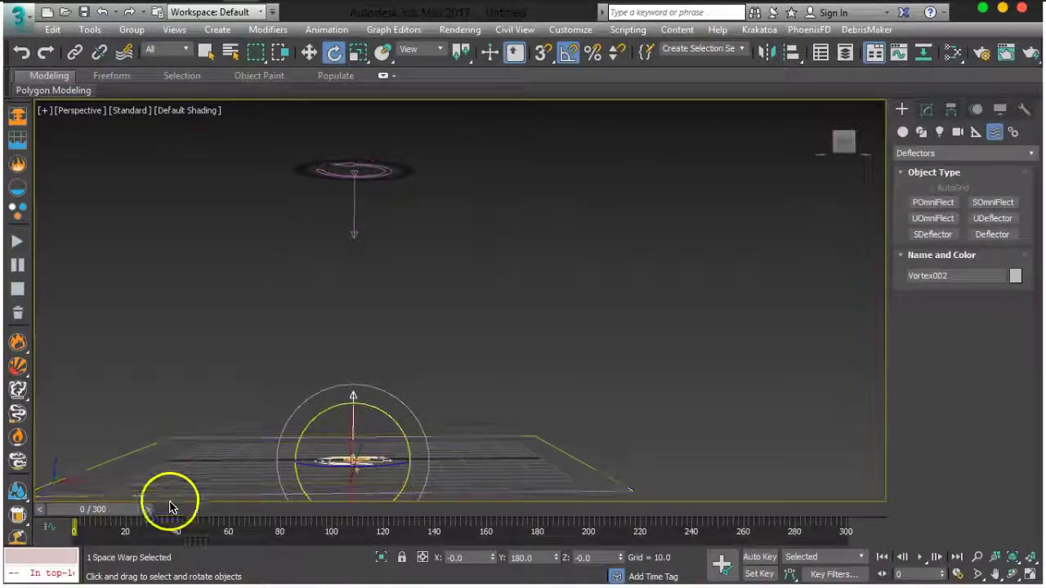
mouse_move(114, 517)
mouse_down()
mouse_move(211, 519)
mouse_move(199, 515)
mouse_up()
key(e)
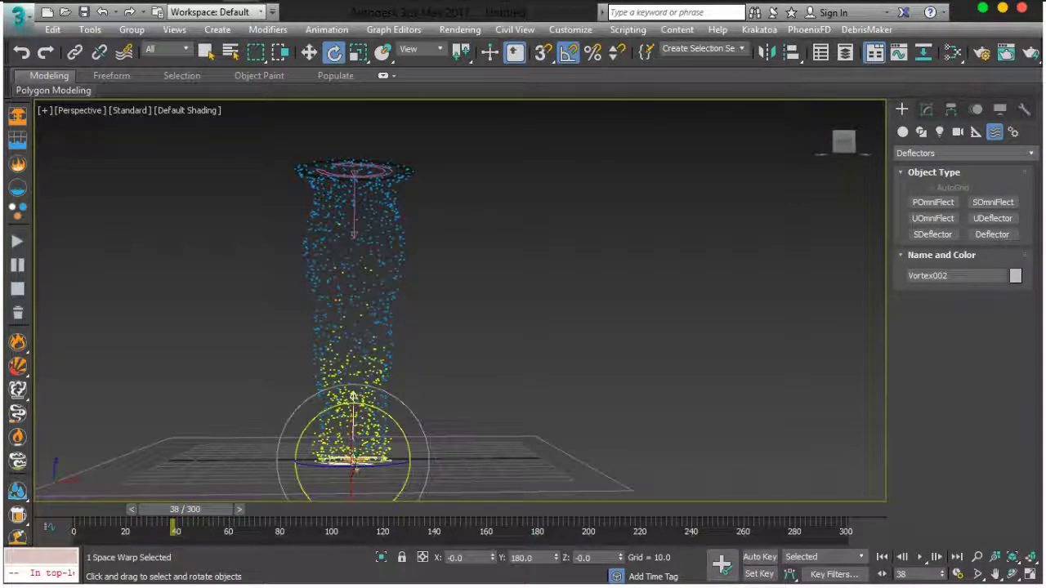
click(927, 108)
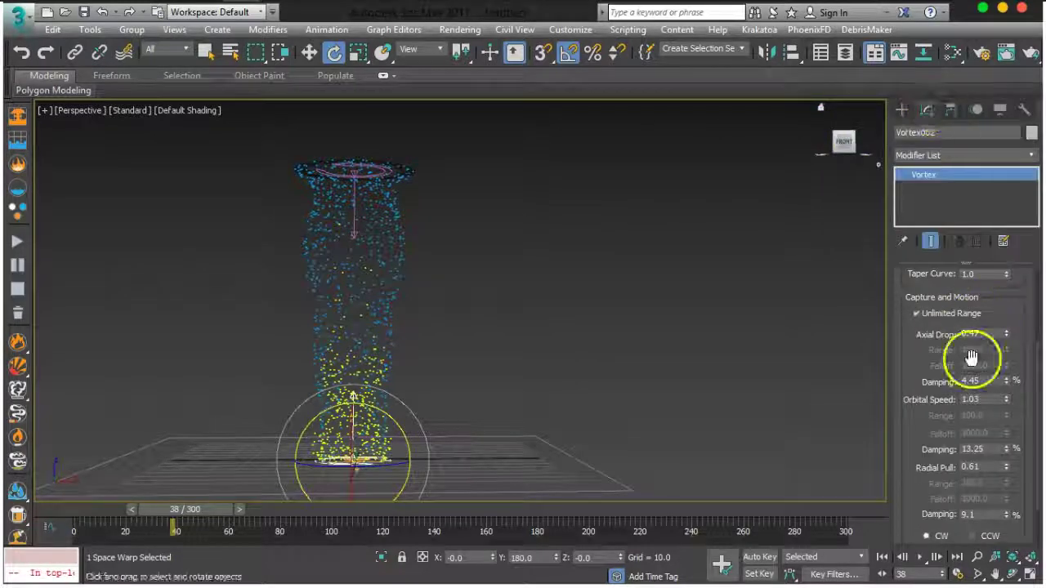
scroll(956, 336, down, 2)
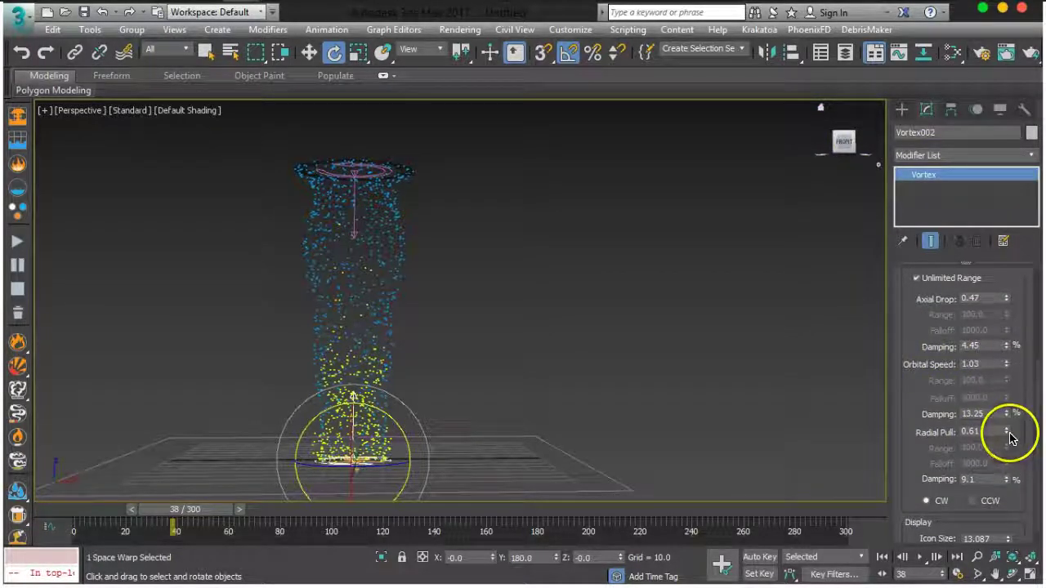
drag(1011, 439, 1010, 439)
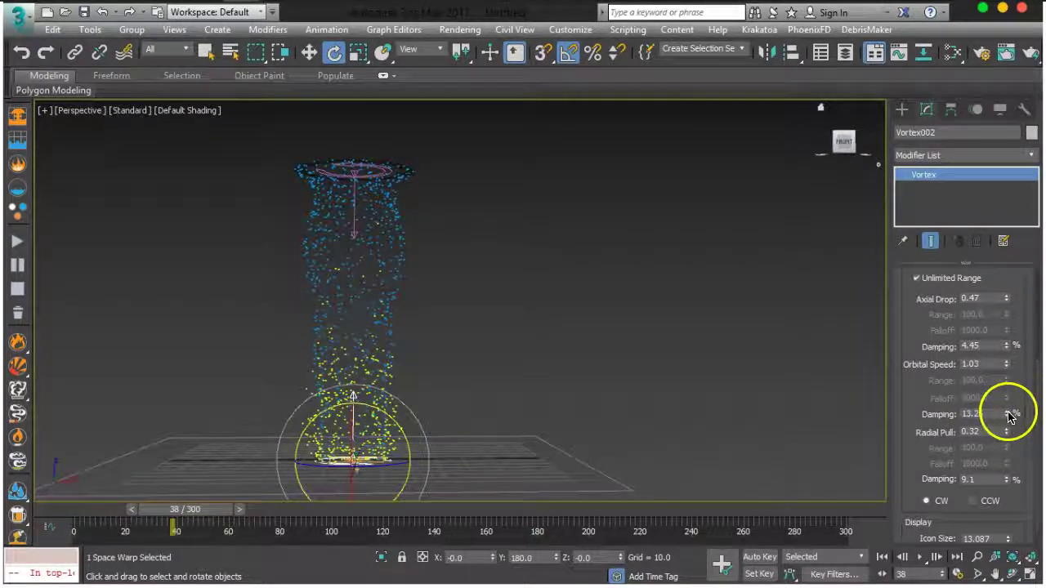
mouse_move(1005, 366)
mouse_down()
mouse_move(1006, 305)
mouse_move(1014, 327)
mouse_up()
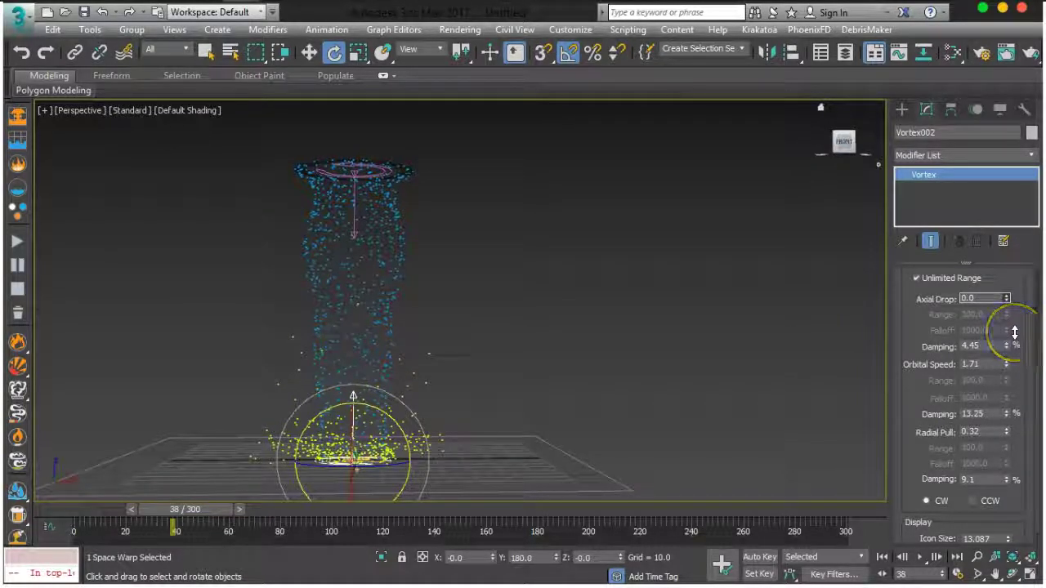
key(Return)
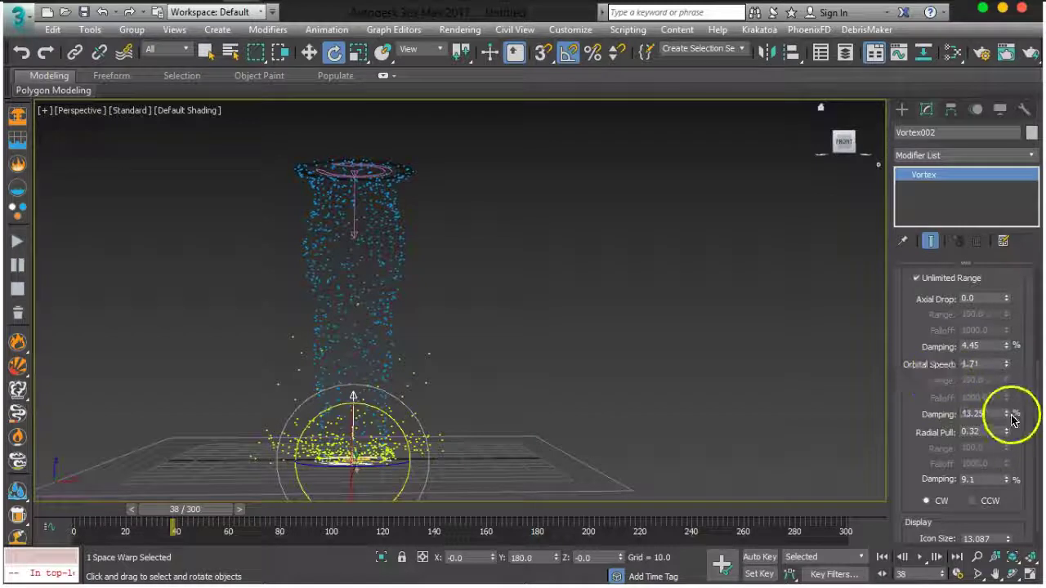
drag(1007, 414, 1015, 533)
Reduce Vortex002's Orbital Speed to 0.427 while scrubbing to review the swirl
mouse_move(211, 522)
mouse_down()
mouse_move(106, 507)
mouse_move(196, 531)
mouse_up()
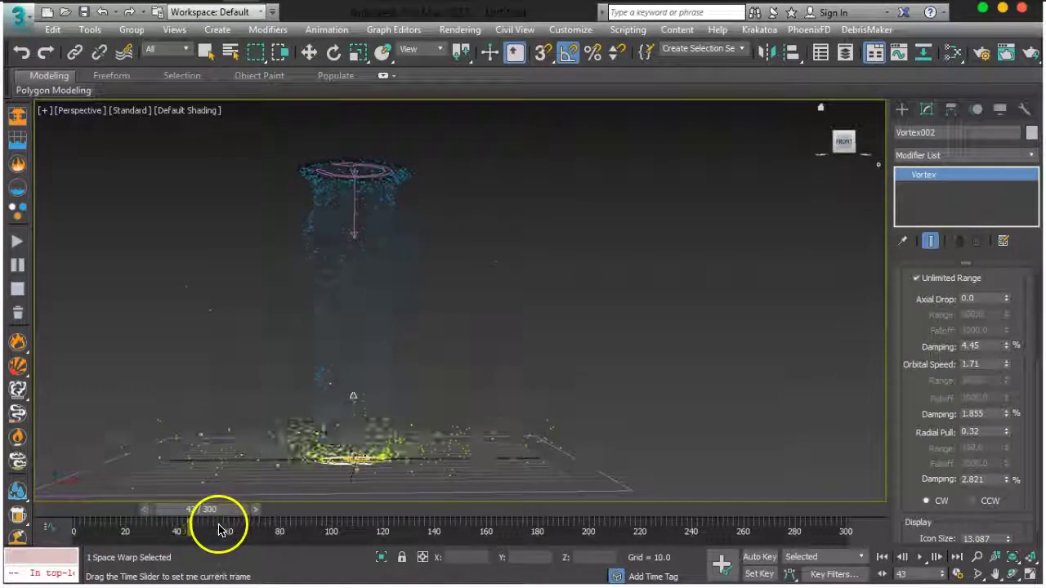
drag(270, 527, 256, 518)
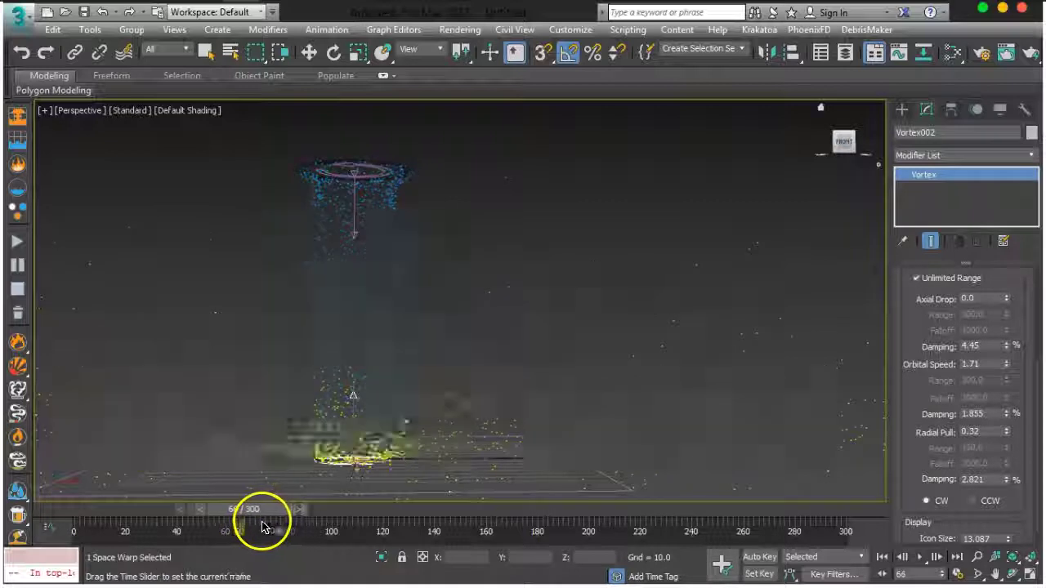
key(e)
drag(1005, 367, 1006, 370)
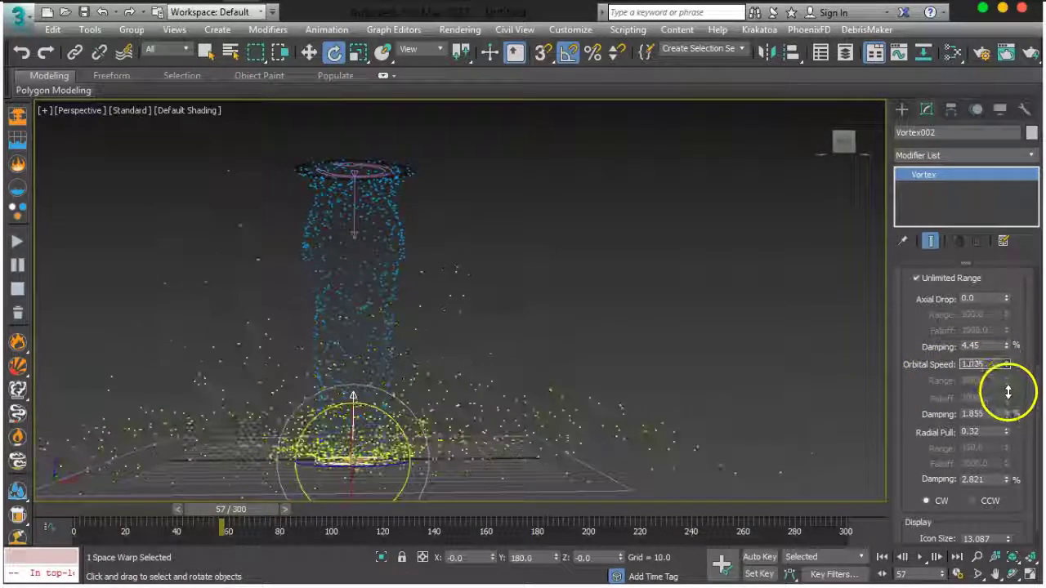
drag(1007, 416, 1007, 419)
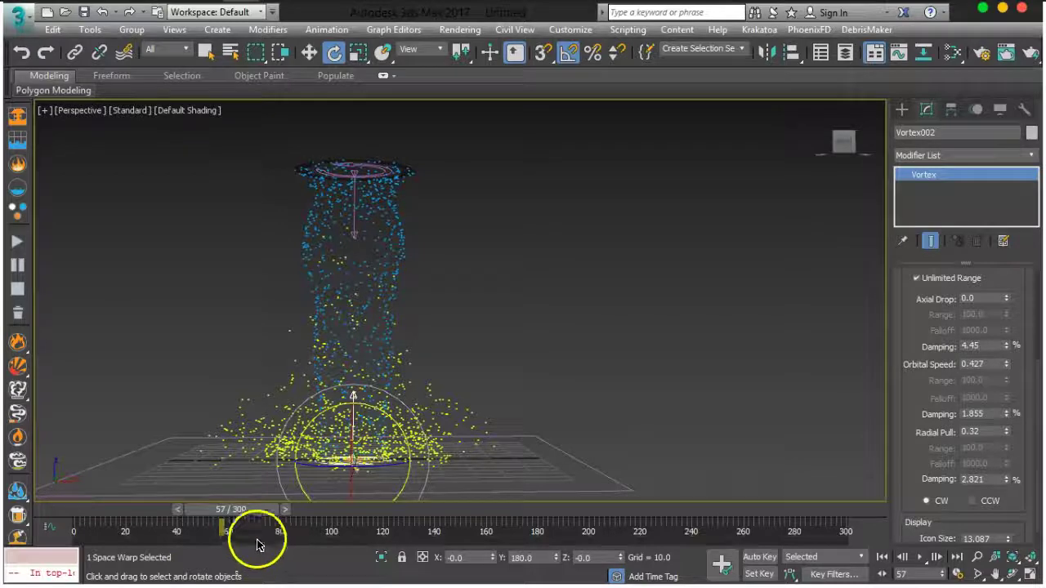
drag(233, 513, 164, 516)
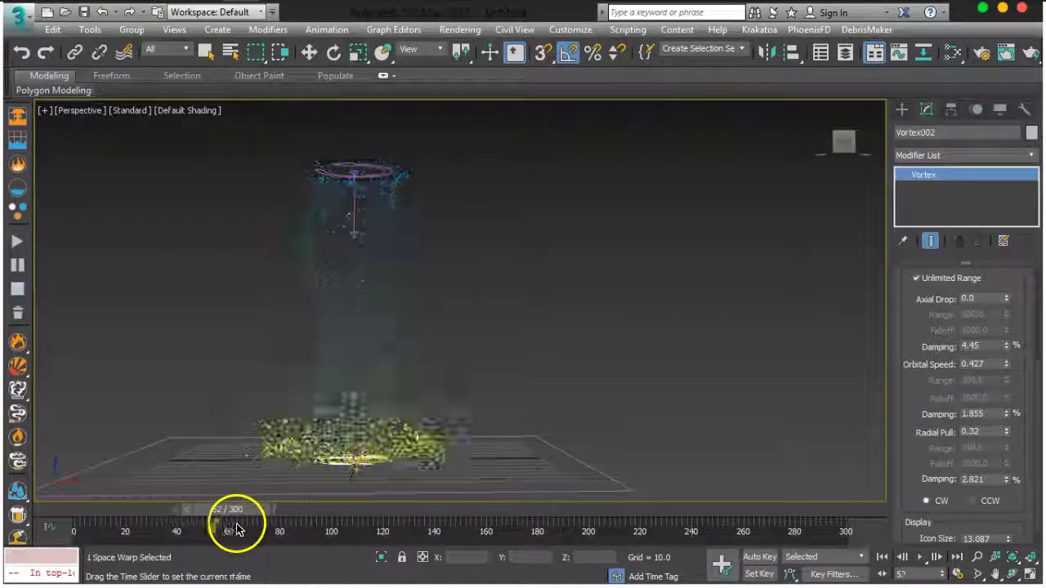
mouse_move(283, 533)
mouse_down()
mouse_move(301, 534)
mouse_move(246, 533)
mouse_move(262, 523)
mouse_up()
key(e)
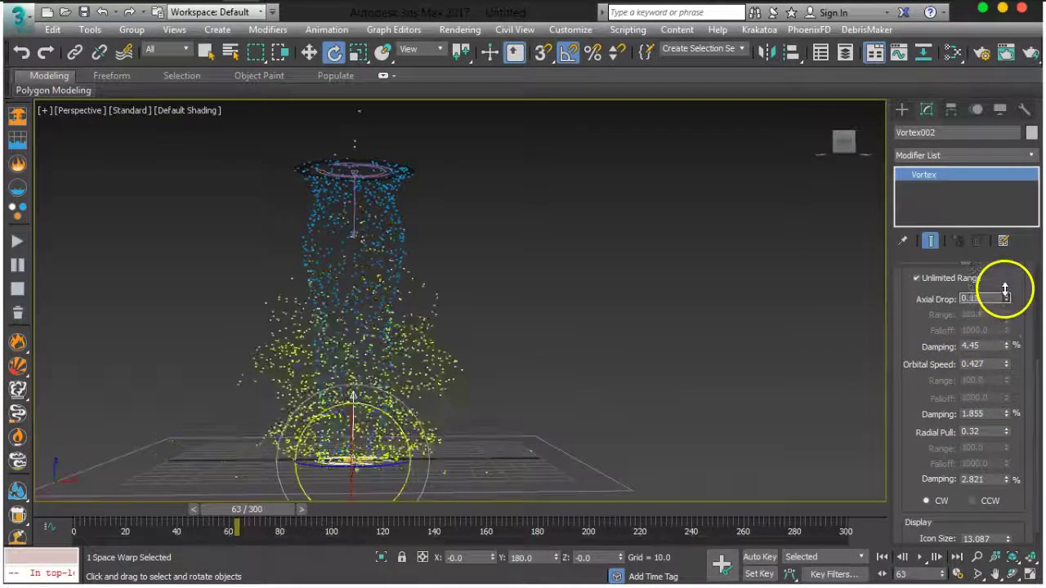
Set Axial Drop to 0.21 and raise axial Damping to around 20
drag(1006, 298, 1006, 264)
drag(1004, 347, 1006, 347)
drag(1005, 301, 1001, 172)
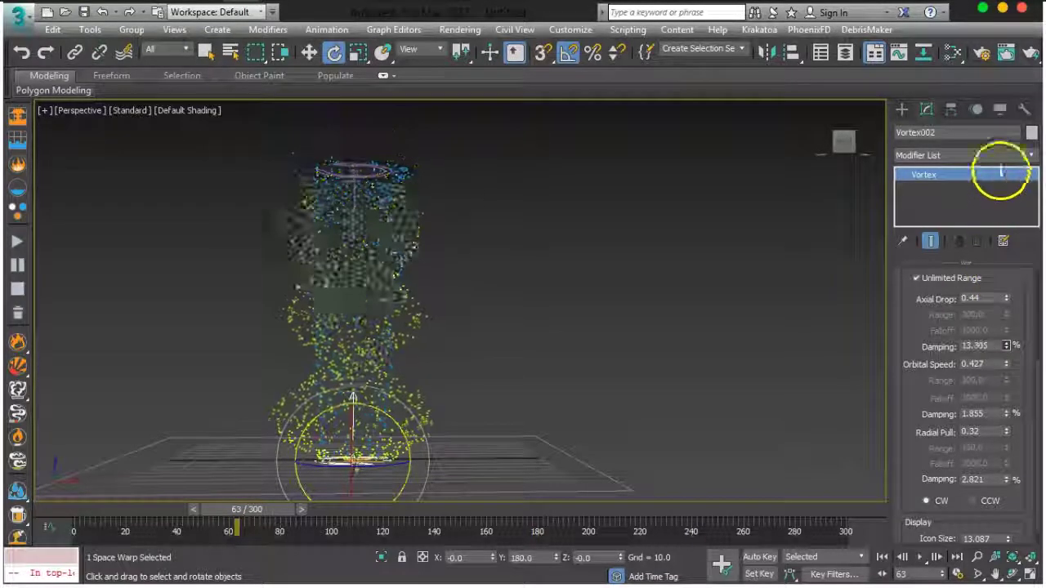
mouse_move(1014, 131)
mouse_down()
mouse_move(1005, 58)
mouse_move(1016, 35)
mouse_move(1030, 78)
mouse_move(1023, 70)
mouse_up()
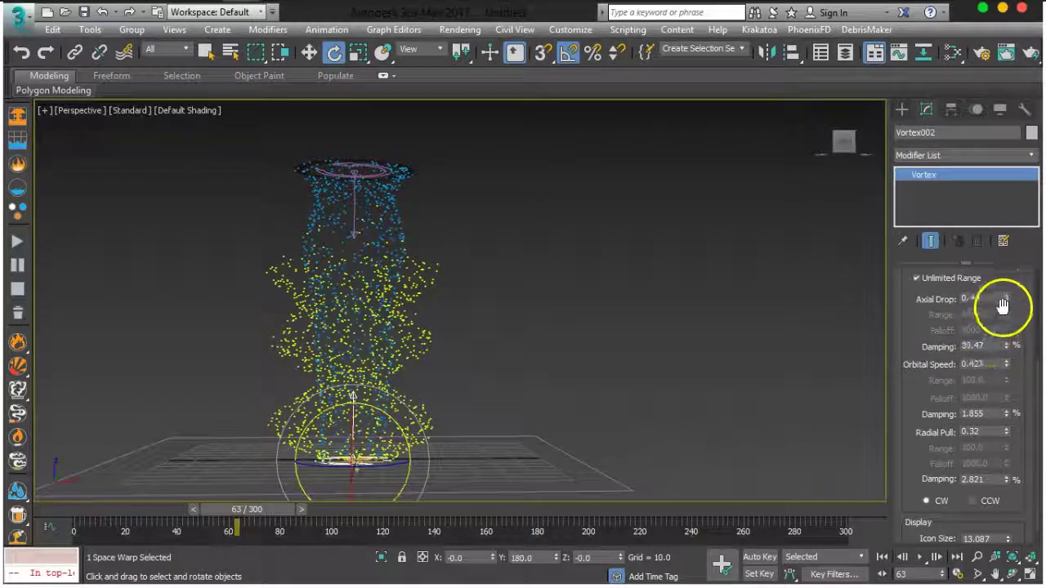
drag(1006, 304, 1011, 317)
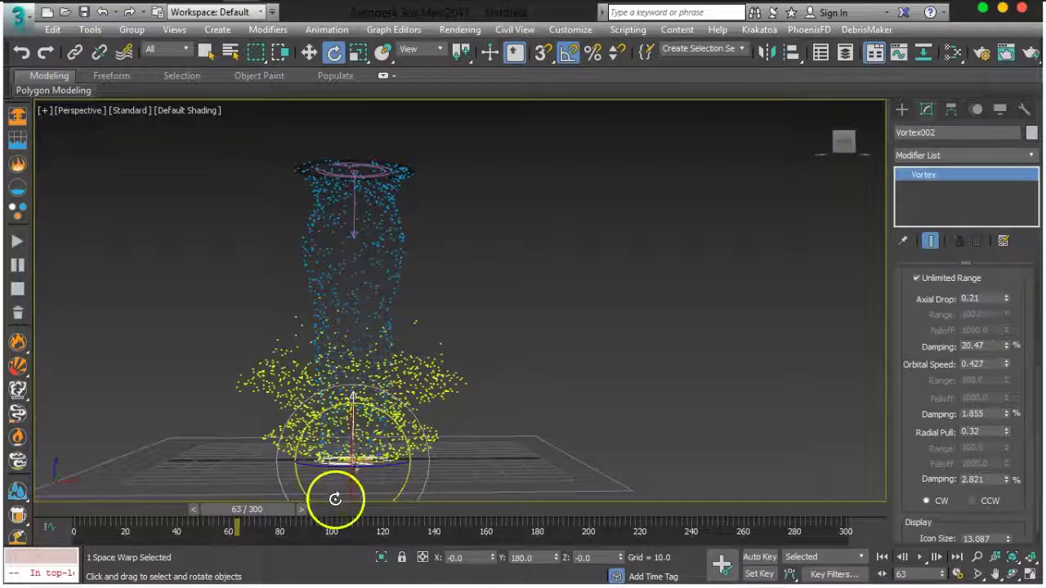
mouse_move(275, 510)
mouse_down()
mouse_move(164, 504)
mouse_move(271, 509)
mouse_move(193, 513)
mouse_move(187, 502)
mouse_move(227, 509)
mouse_move(206, 509)
mouse_up()
key(e)
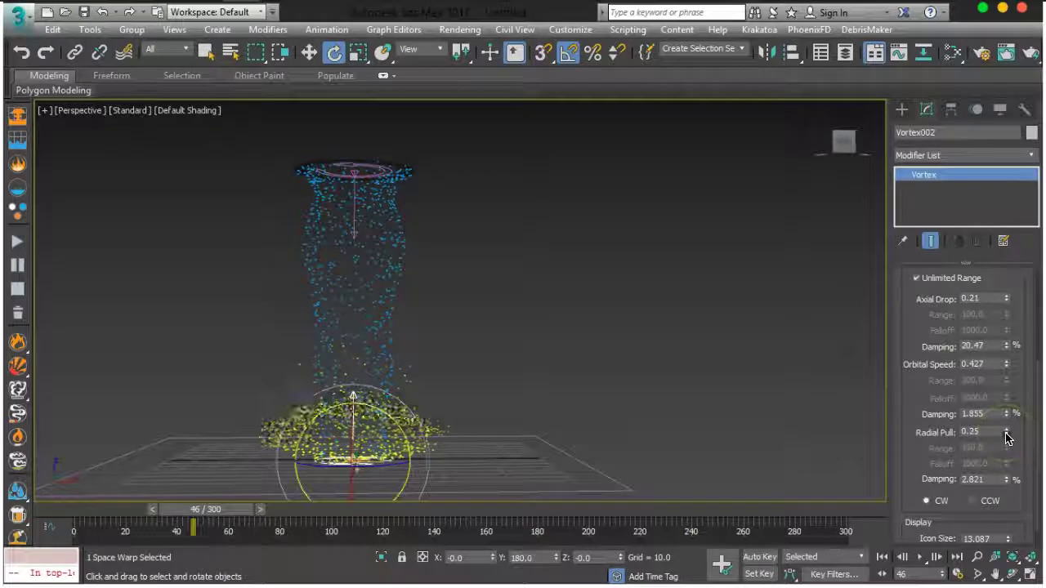
Lower Radial Pull to 0.18 and reopen Particle View
drag(1006, 435, 1006, 446)
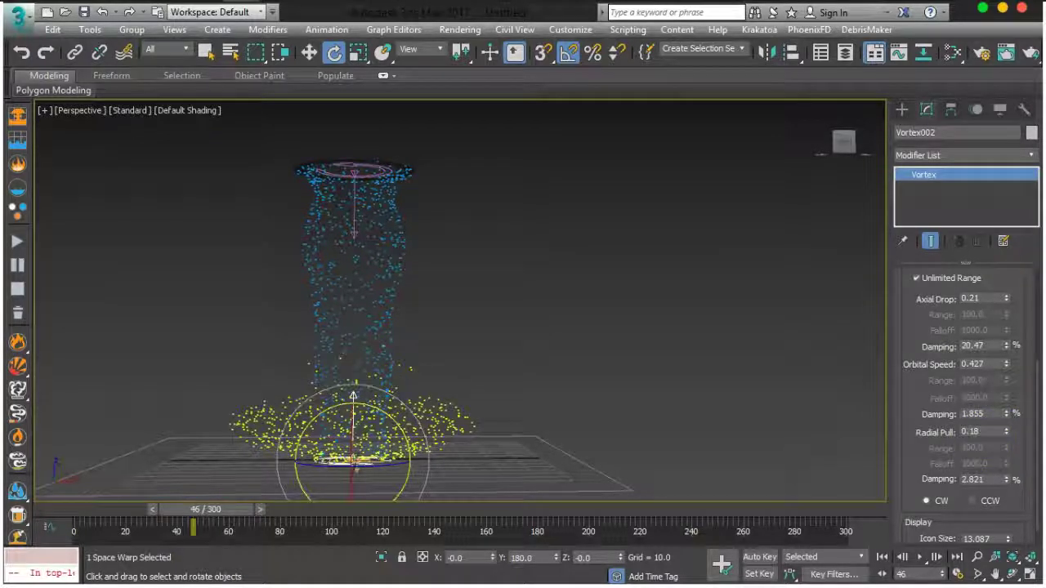
key(6)
drag(911, 112, 743, 89)
Append an Age Test to Event 002
click(618, 369)
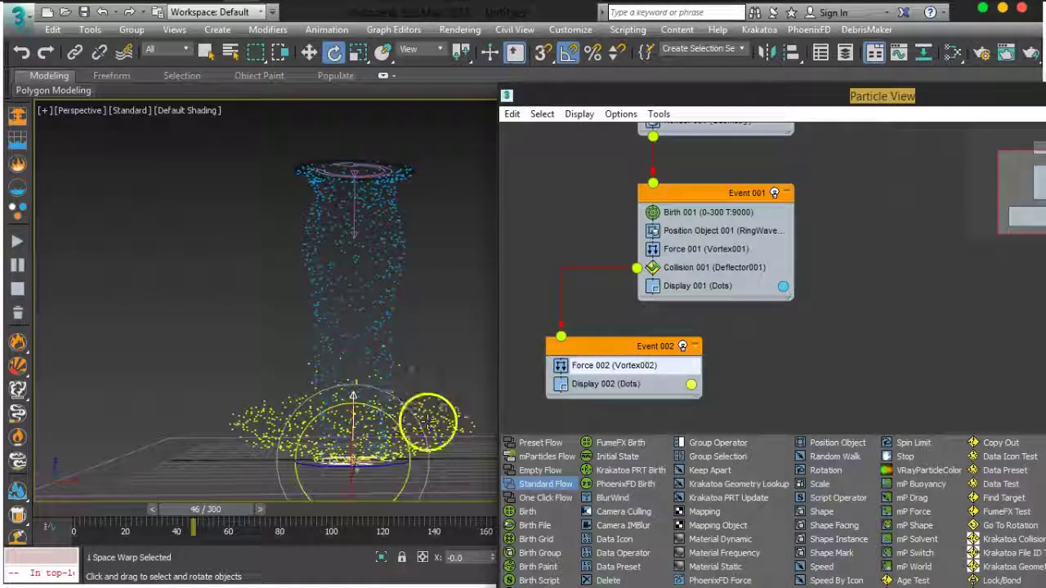
mouse_move(700, 95)
mouse_down()
mouse_move(637, 46)
mouse_move(650, 22)
mouse_up()
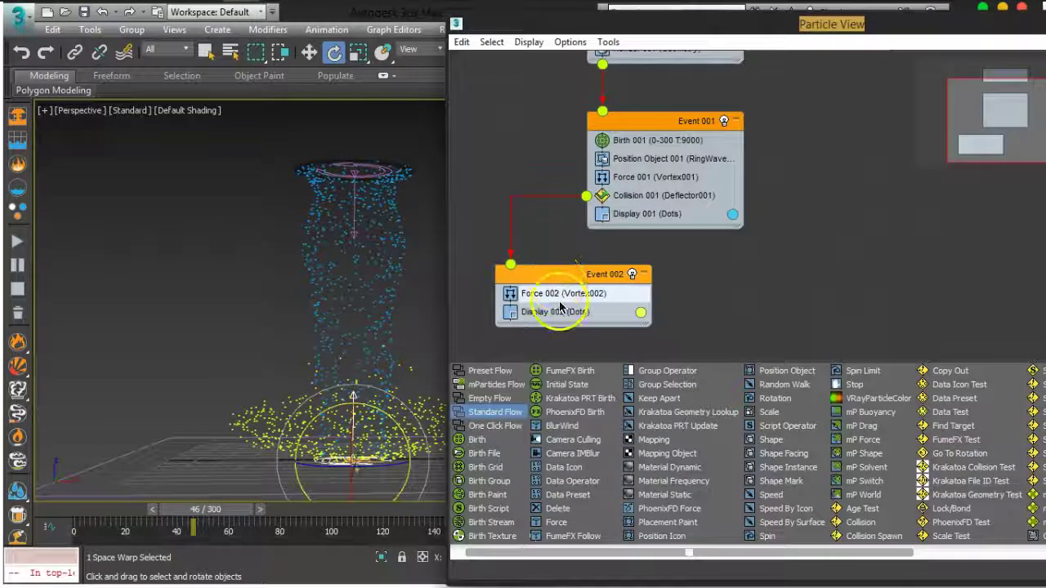
right_click(560, 307)
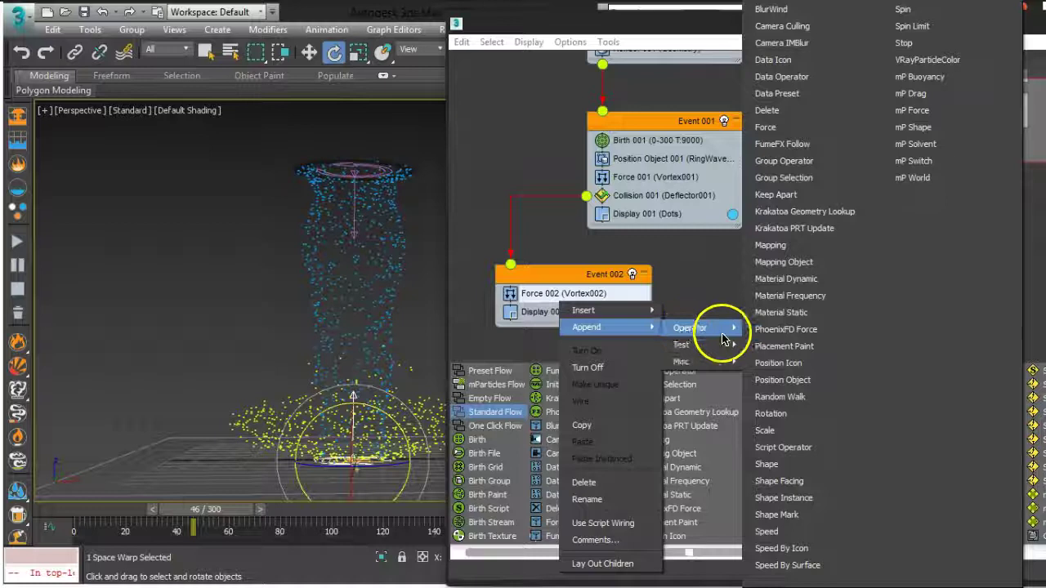
mouse_move(681, 345)
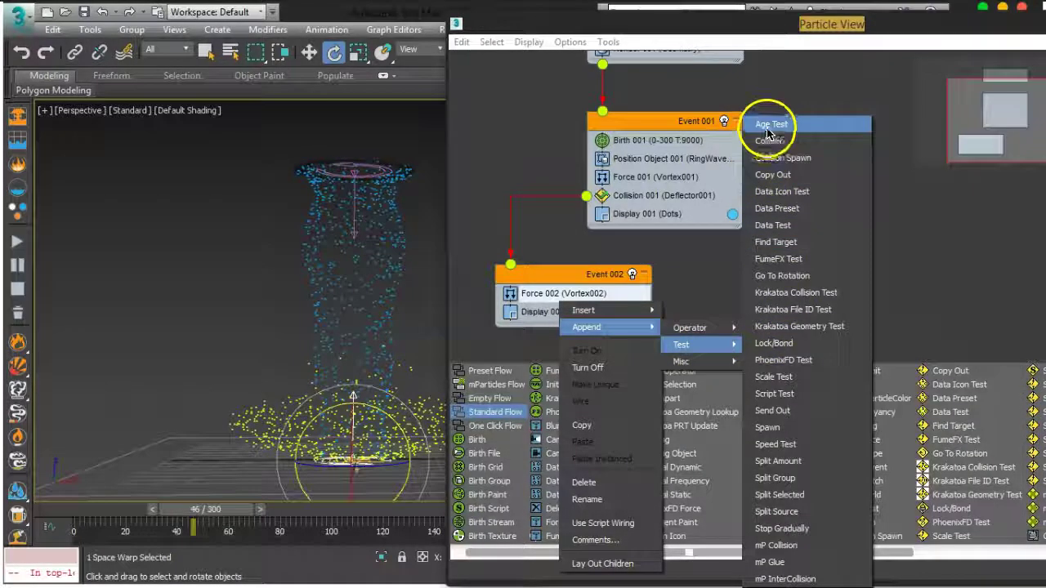
click(770, 128)
middle_drag(692, 308, 675, 237)
Create a new Delete event, Event 003, and wire the Age Test output into it
right_click(561, 322)
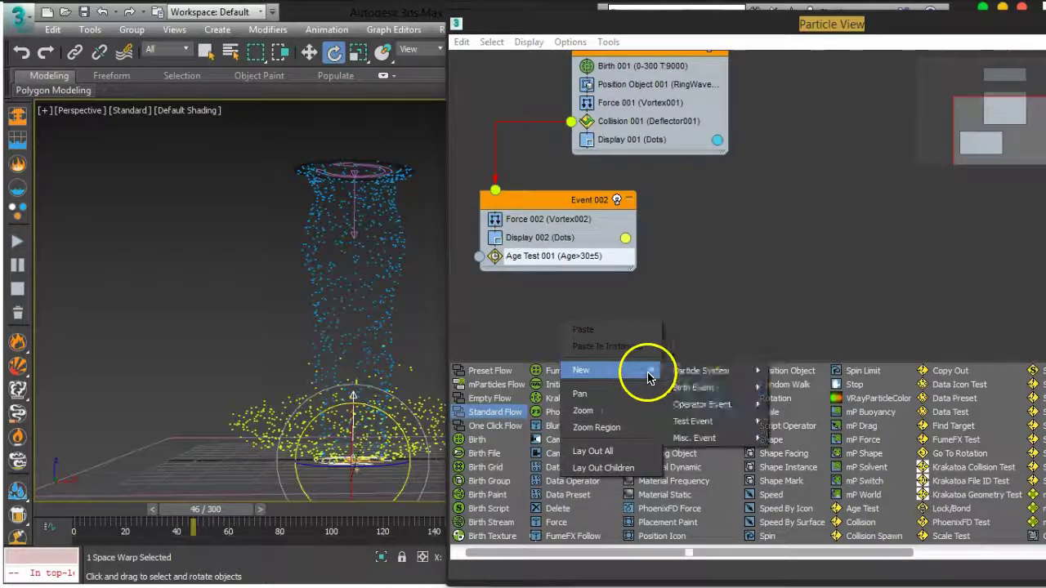
mouse_move(702, 405)
click(822, 109)
drag(611, 332, 542, 314)
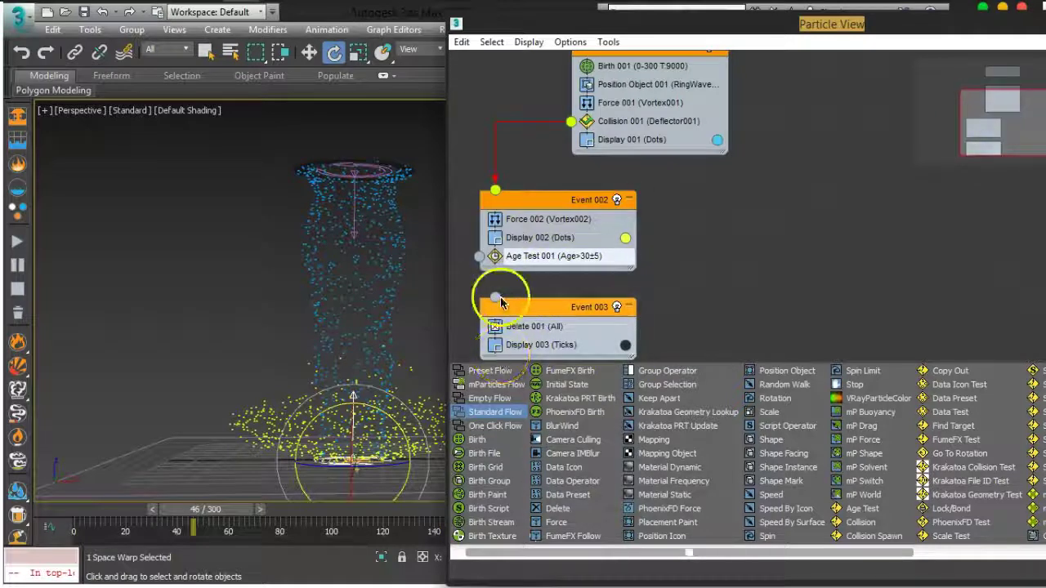
drag(479, 255, 490, 304)
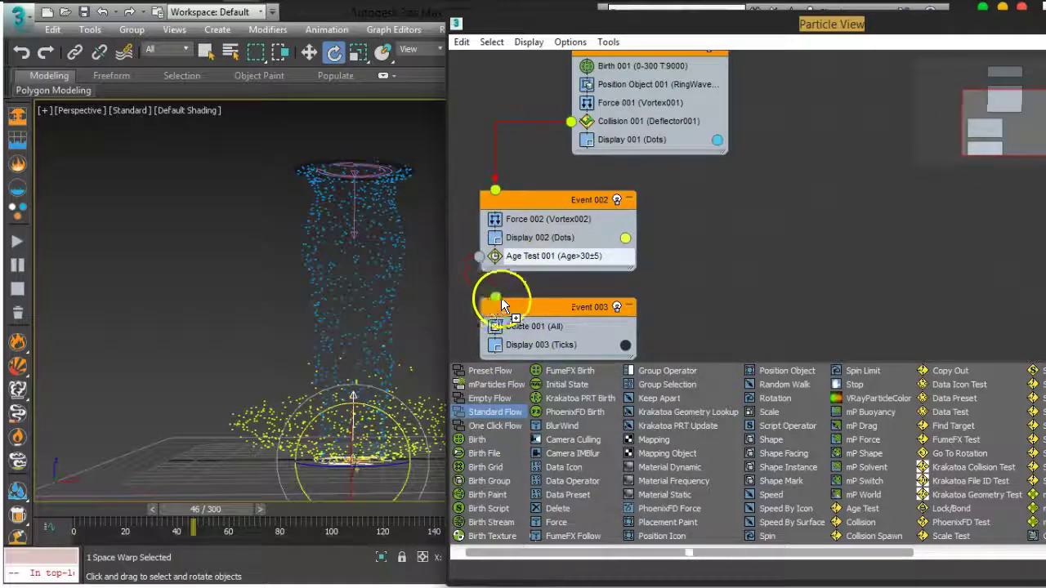
drag(696, 33, 352, 78)
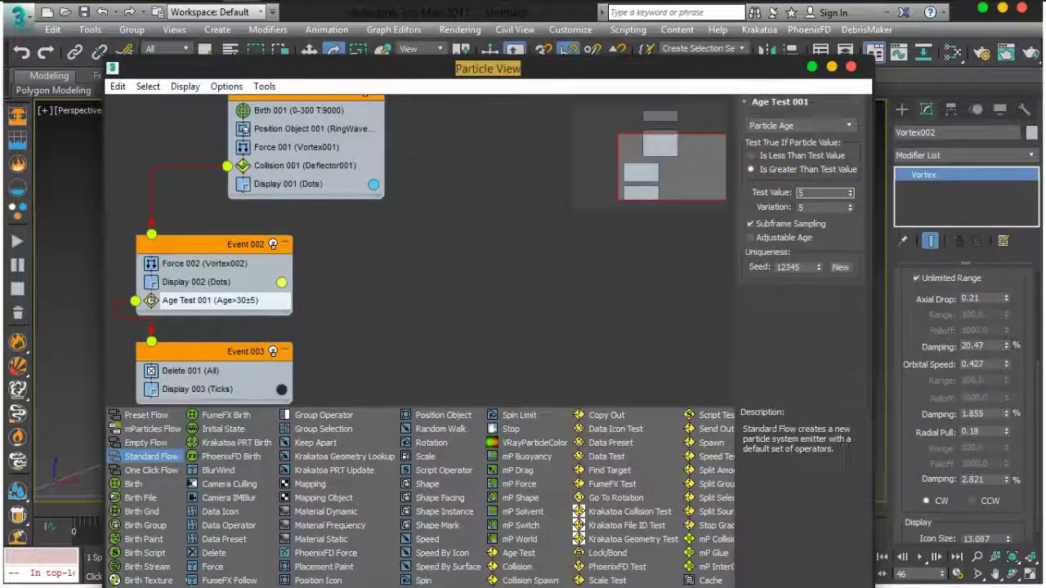
Scrub the timeline to preview the particle flow with Particle View moved aside
key(6)
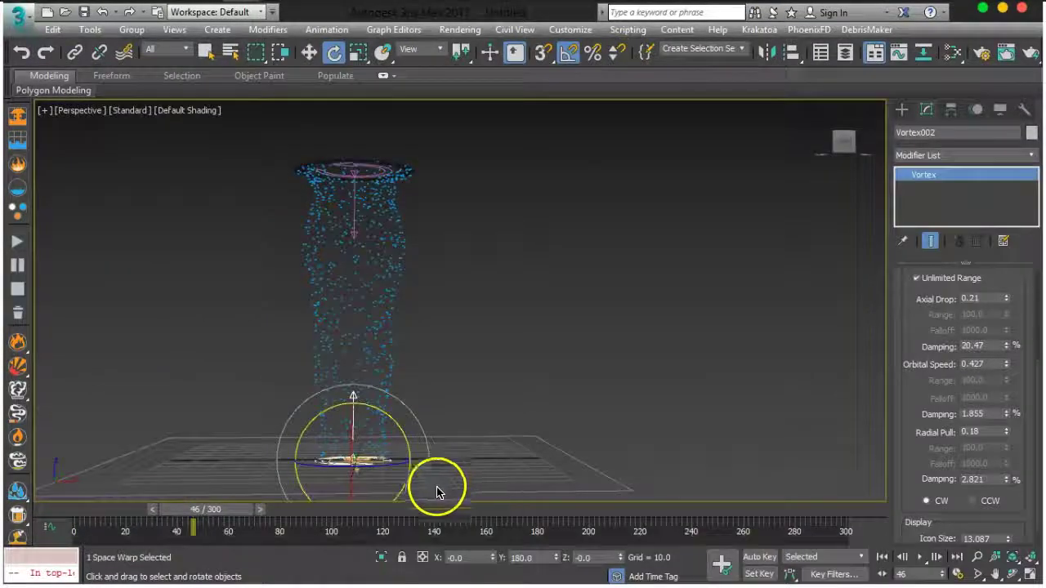
drag(225, 514, 189, 509)
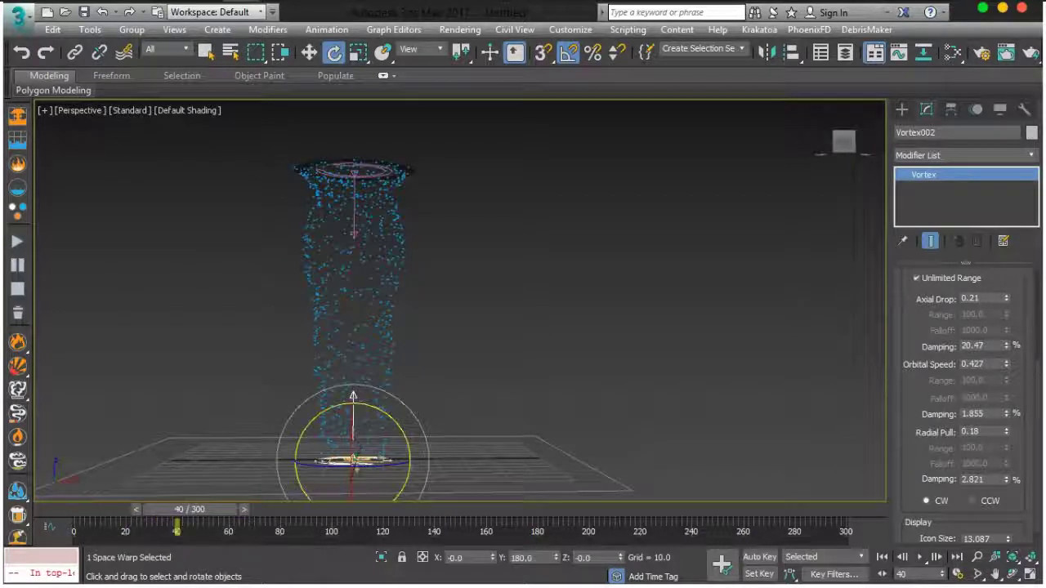
key(6)
drag(426, 104, 725, 90)
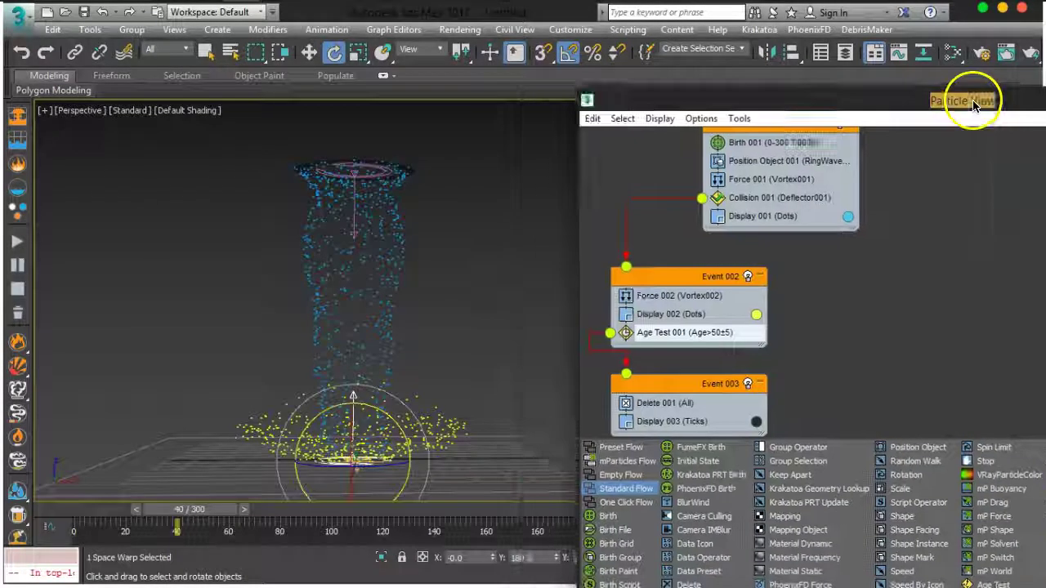
drag(564, 84, 1038, 106)
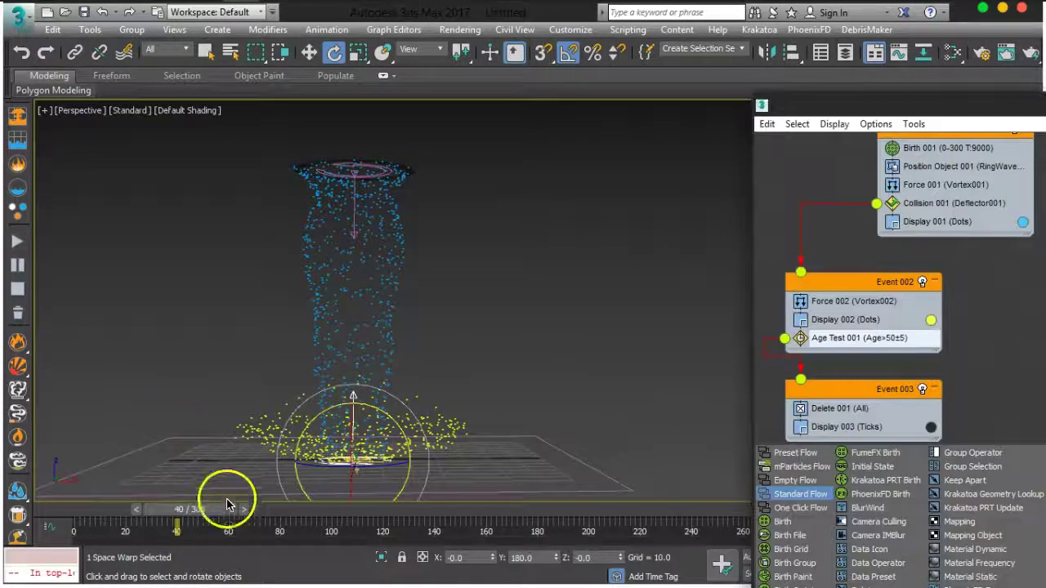
mouse_move(213, 515)
mouse_down()
mouse_move(171, 503)
mouse_move(303, 521)
mouse_move(552, 520)
mouse_move(573, 510)
mouse_move(232, 517)
mouse_move(240, 508)
mouse_move(290, 523)
mouse_move(300, 509)
mouse_up()
key(e)
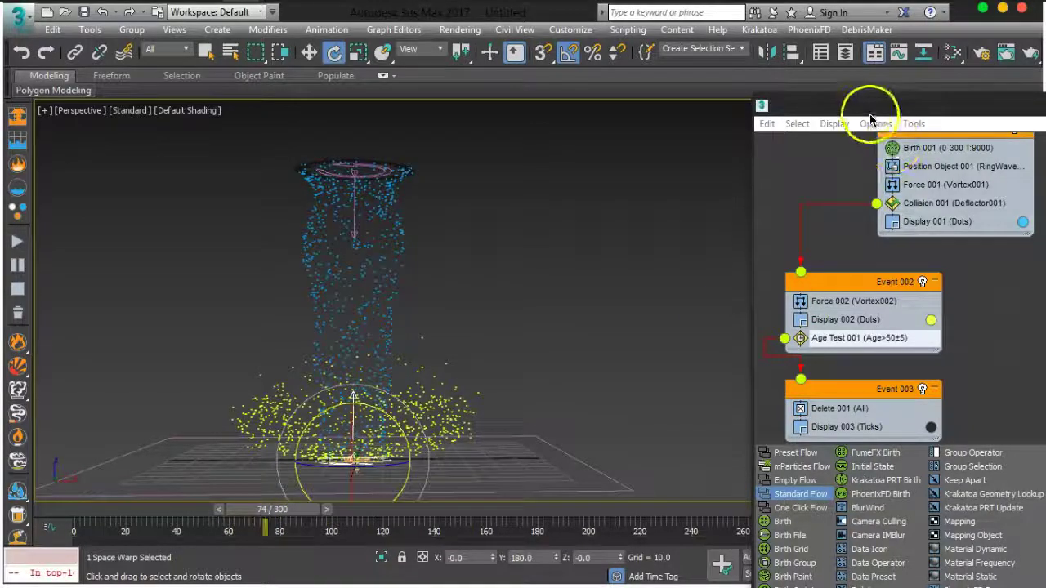
Set Age Test 001's Test Value to 40 and preview the effect from above
drag(869, 112, 177, 249)
click(710, 348)
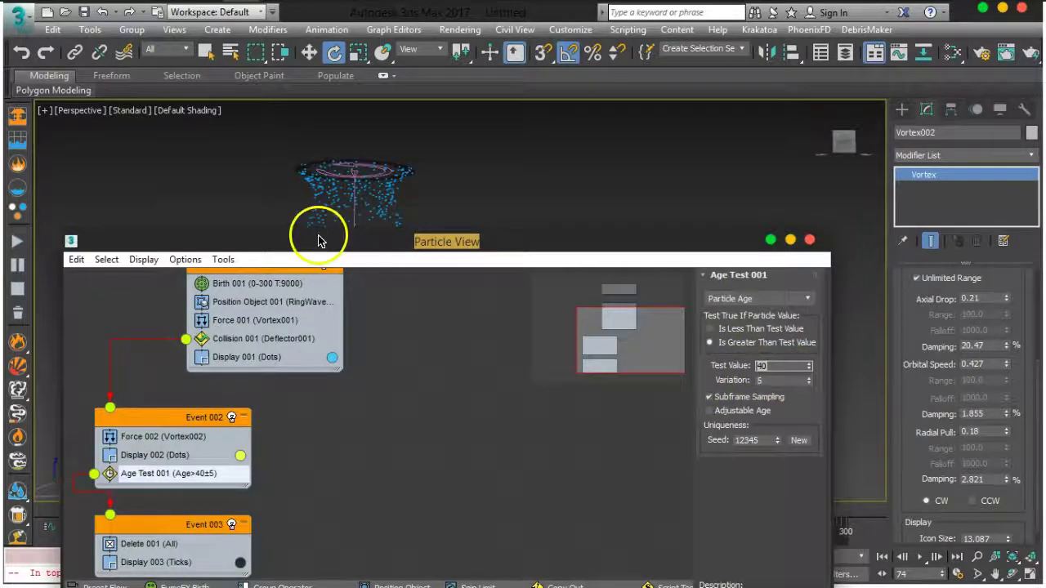
drag(446, 247, 972, 278)
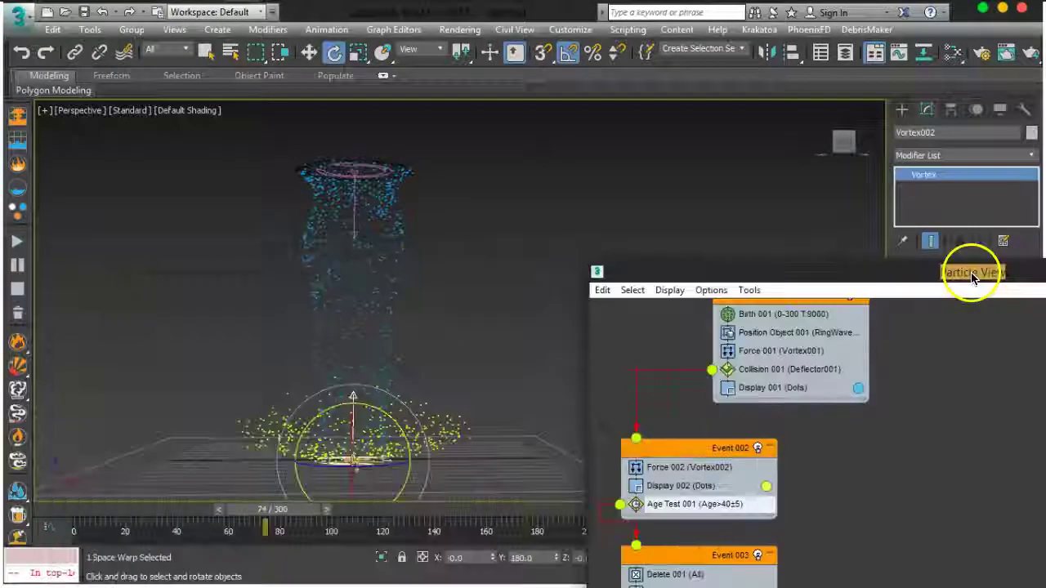
mouse_move(286, 521)
mouse_down()
mouse_move(205, 515)
mouse_move(276, 514)
mouse_move(263, 515)
mouse_up()
mouse_move(349, 426)
alt+middle_down()
mouse_move(385, 397)
mouse_move(392, 434)
mouse_move(431, 409)
mouse_move(398, 446)
alt+middle_up()
mouse_move(255, 514)
mouse_down()
mouse_move(183, 515)
mouse_move(319, 508)
mouse_up()
key(e)
mouse_move(482, 344)
alt+middle_down()
mouse_move(472, 346)
mouse_move(495, 310)
mouse_move(433, 344)
mouse_move(456, 385)
mouse_move(455, 373)
alt+middle_up()
mouse_move(663, 280)
mouse_down()
mouse_move(460, 110)
mouse_move(604, 112)
mouse_up()
middle_drag(785, 318, 793, 205)
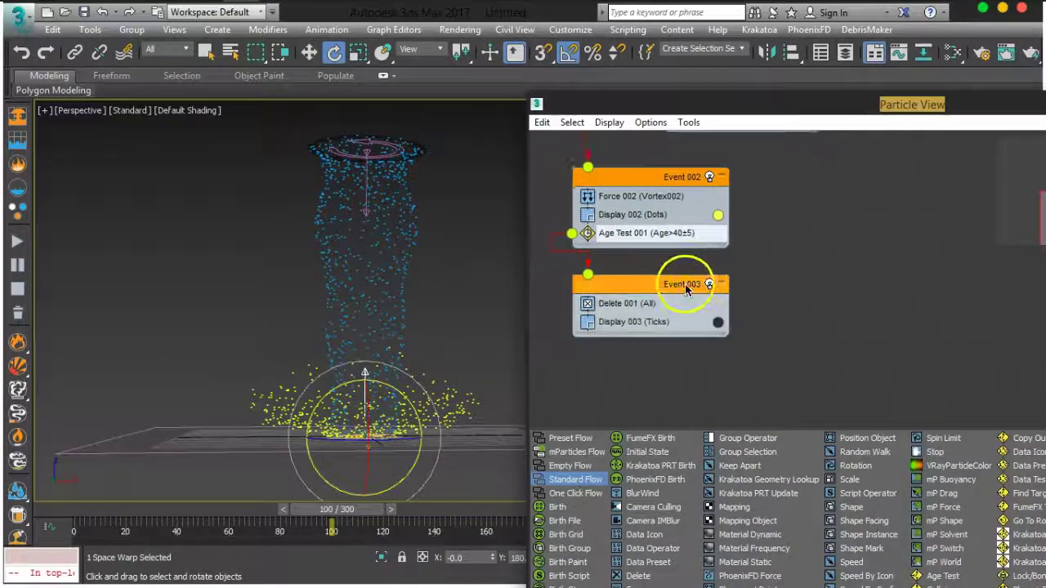
Append Spawn 001 above Event 002's Age Test, spawning By Travel Distance
mouse_move(685, 290)
mouse_down()
mouse_move(650, 321)
mouse_move(654, 337)
mouse_up()
right_click(613, 209)
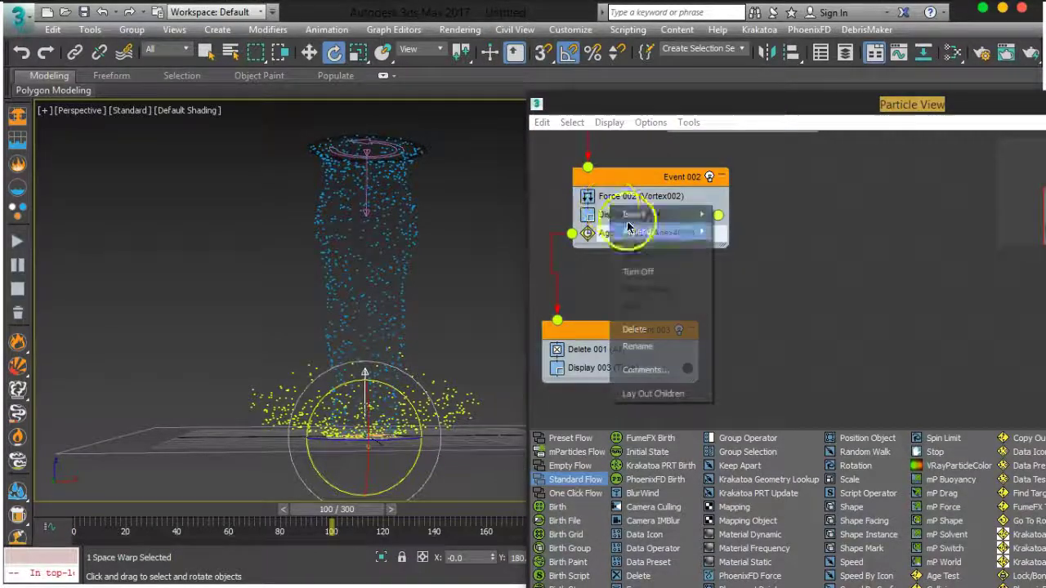
mouse_move(751, 249)
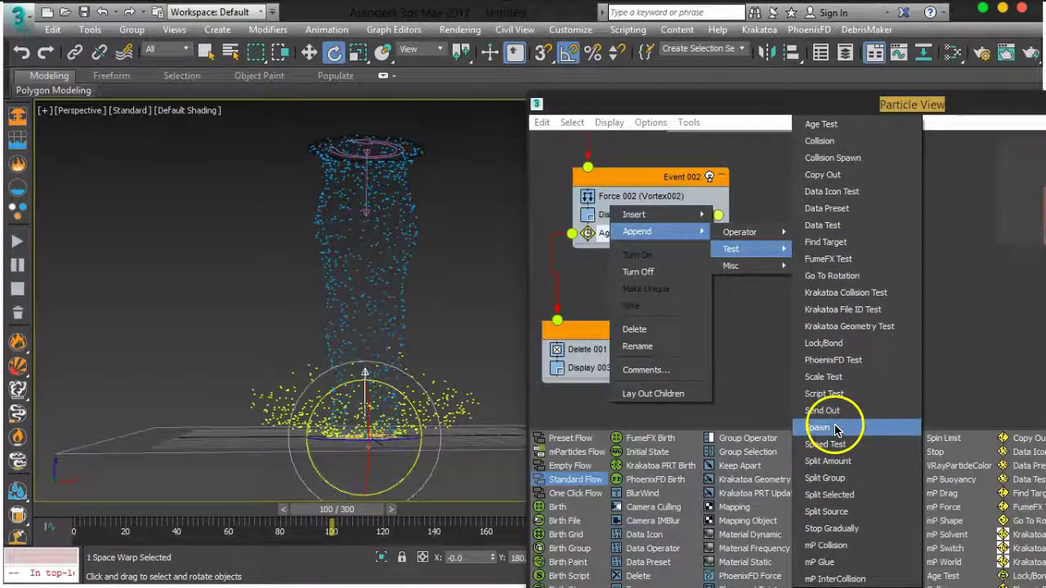
click(819, 428)
drag(636, 256, 622, 228)
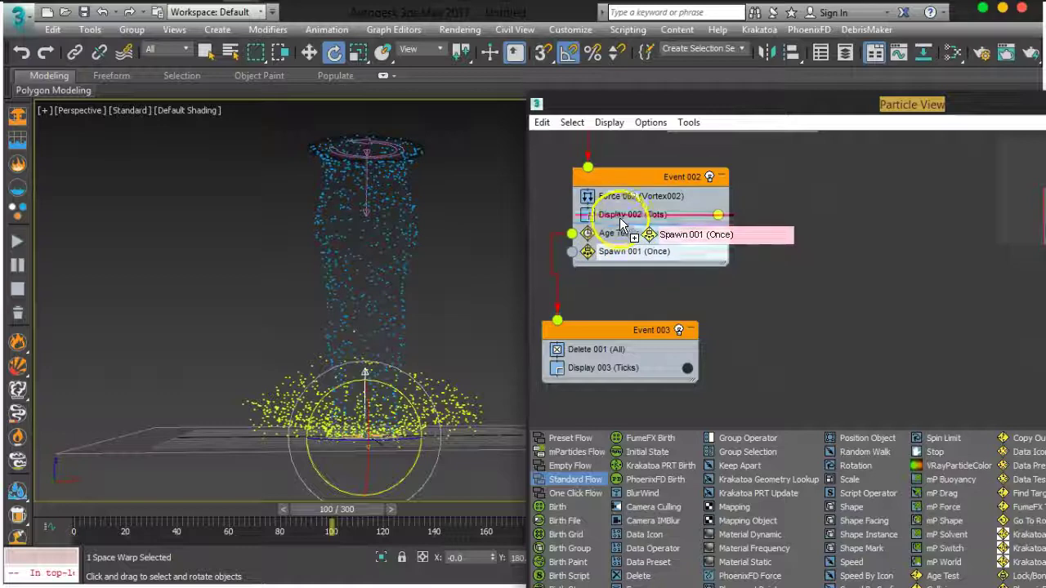
drag(681, 211, 680, 215)
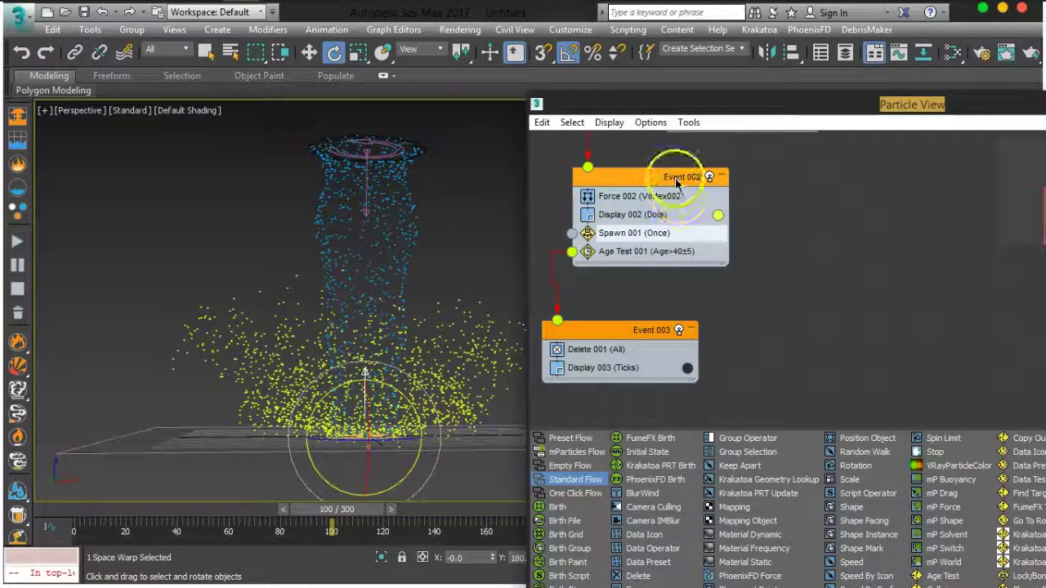
mouse_move(704, 110)
mouse_down()
mouse_move(514, 98)
mouse_move(634, 82)
mouse_move(343, 112)
mouse_move(398, 103)
mouse_up()
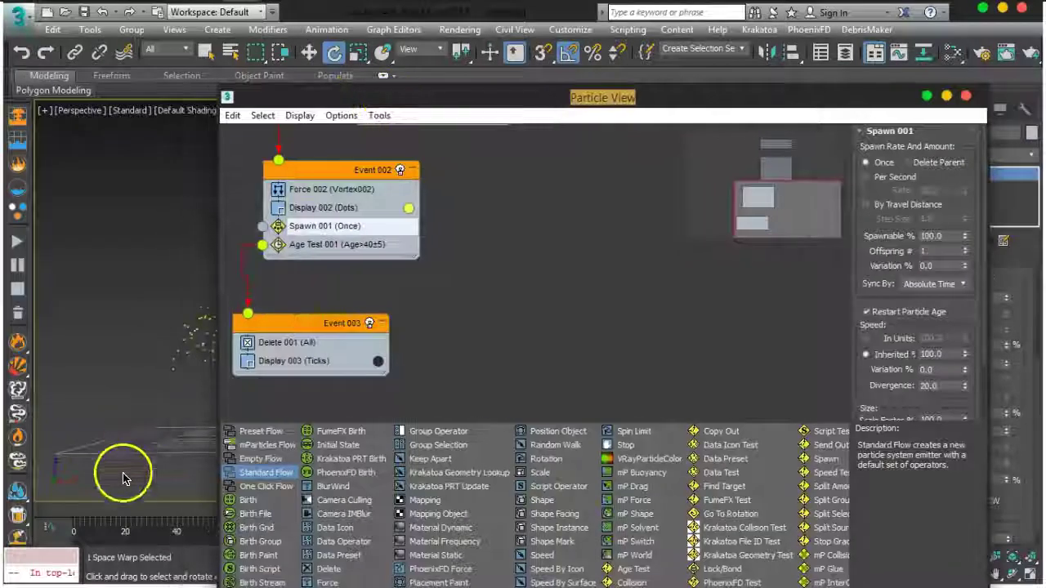
click(893, 207)
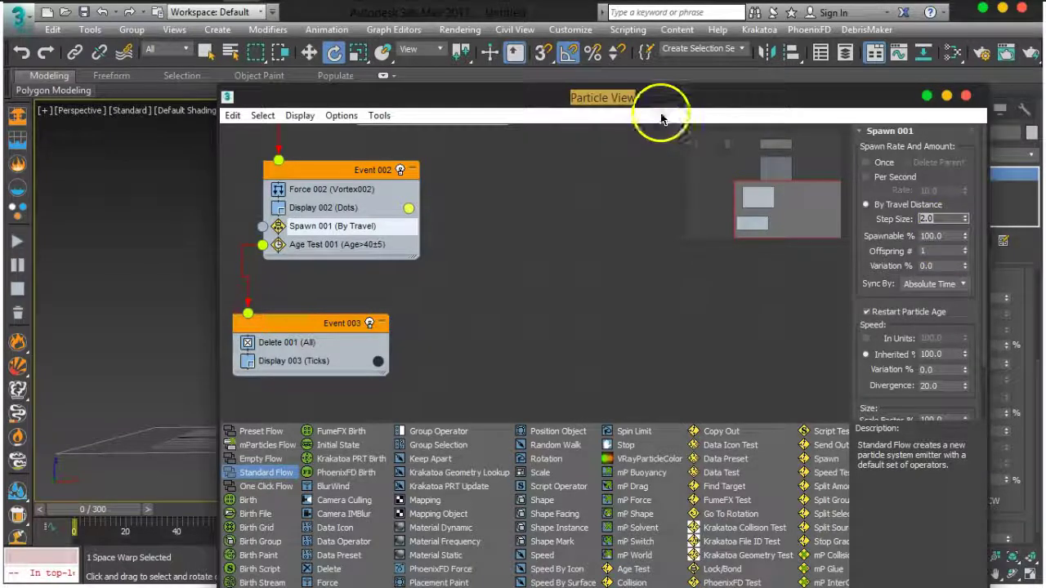
Scrub forward to preview the spawned particles
drag(662, 117, 1042, 140)
drag(115, 519, 188, 517)
mouse_move(817, 123)
mouse_down()
mouse_move(603, 122)
mouse_move(374, 51)
mouse_move(483, 59)
mouse_up()
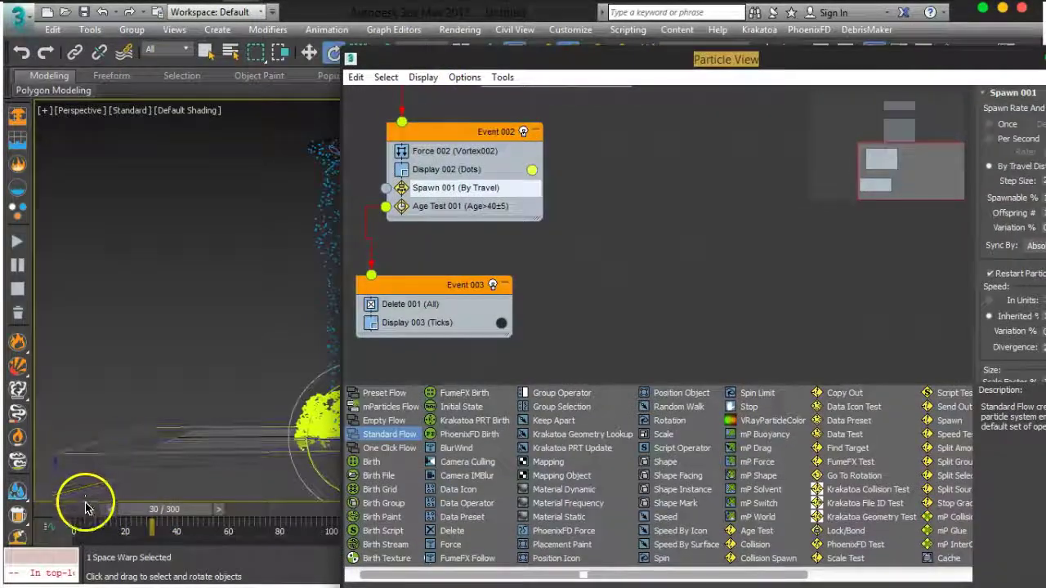
drag(81, 507, 42, 506)
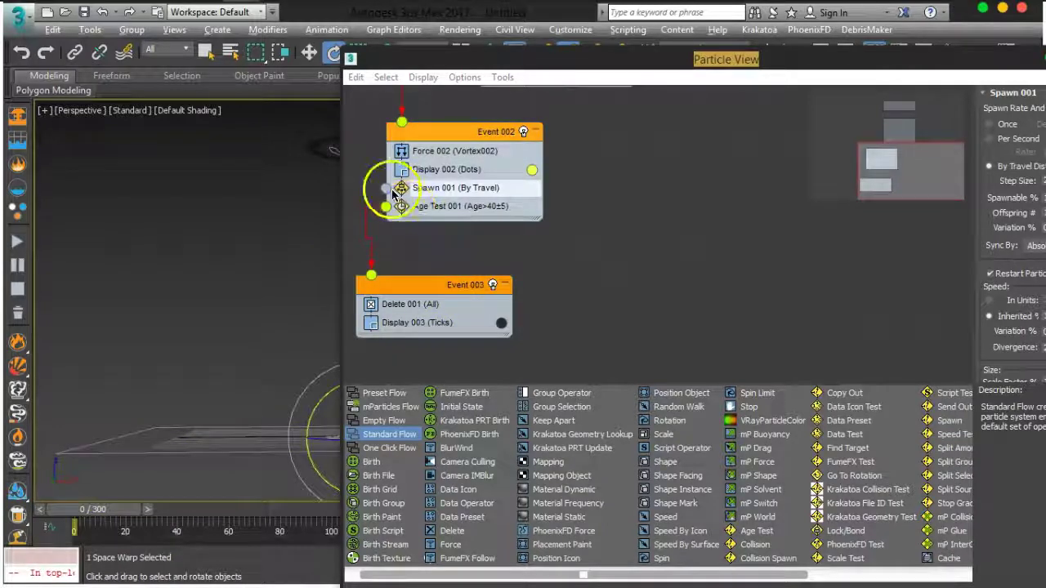
Copy Event 003 to create Event 004
drag(433, 289, 434, 315)
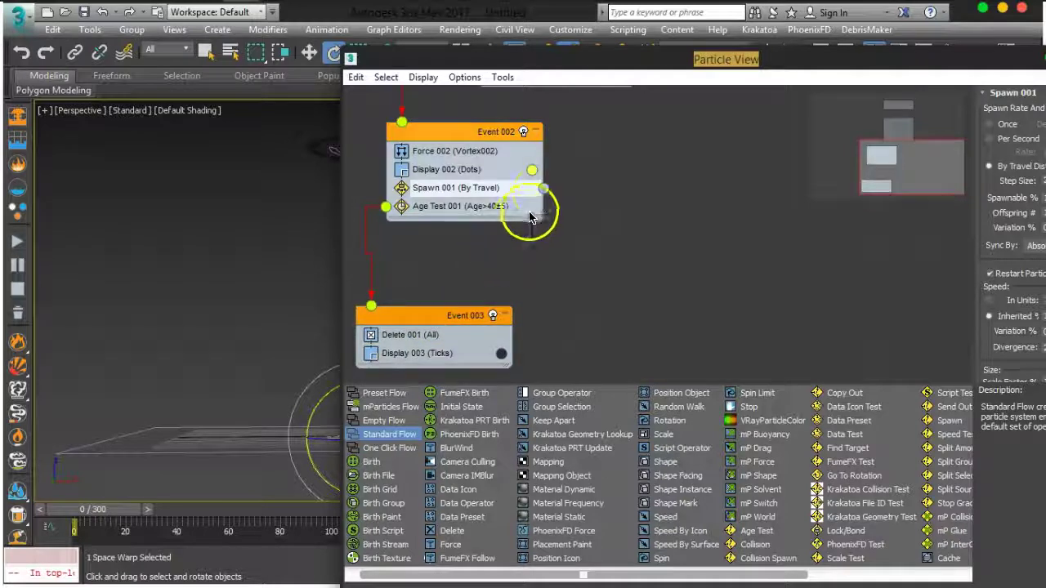
click(453, 342)
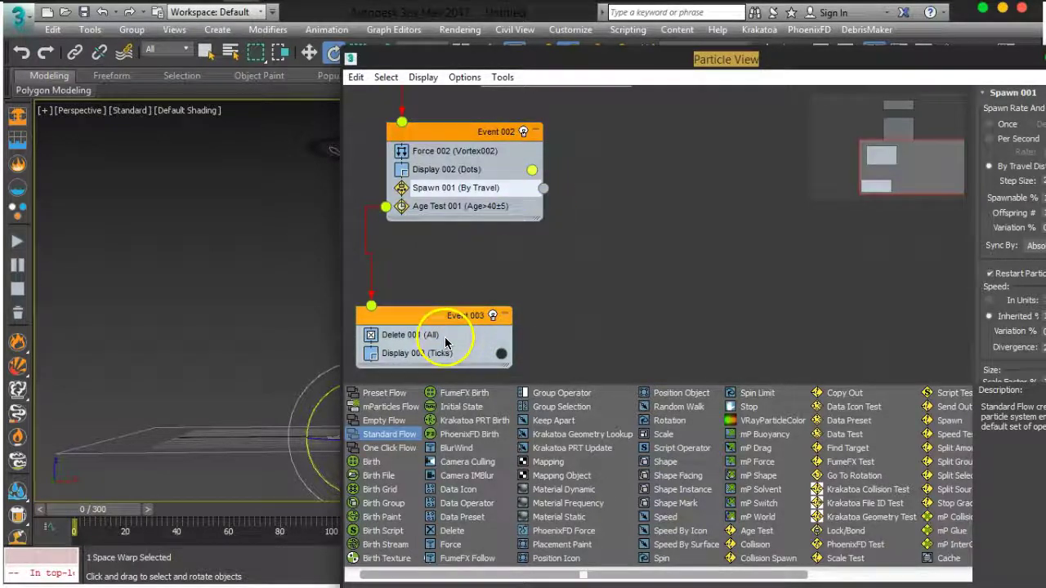
mouse_move(434, 315)
shift+mouse_down()
mouse_move(578, 272)
mouse_move(732, 257)
shift+mouse_up()
click(678, 381)
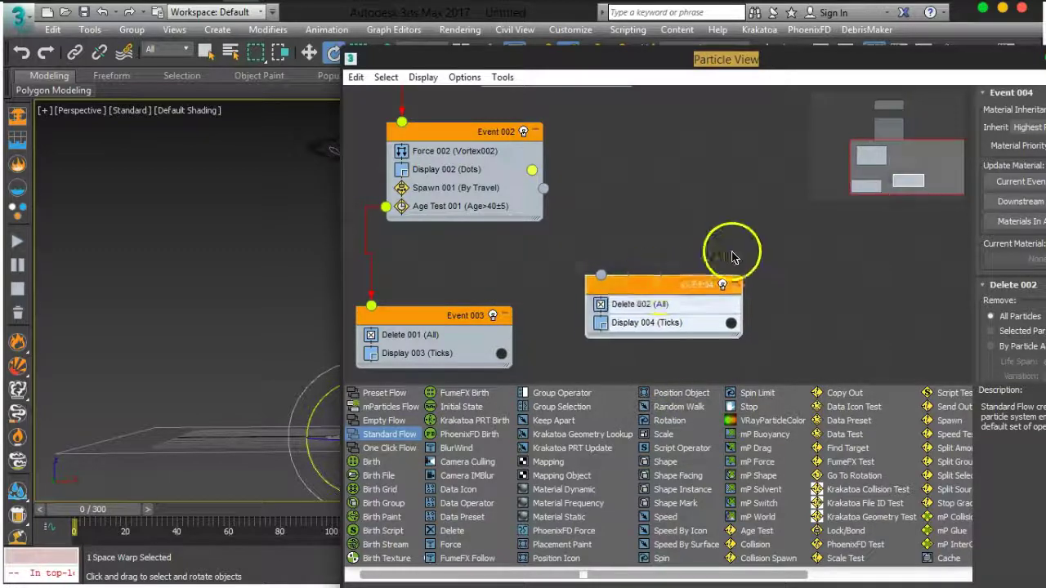
Set Delete 002 to remove particles at age 5±5 and wire Spawn 001 into Event 004
click(664, 304)
drag(743, 64, 485, 83)
text(5)
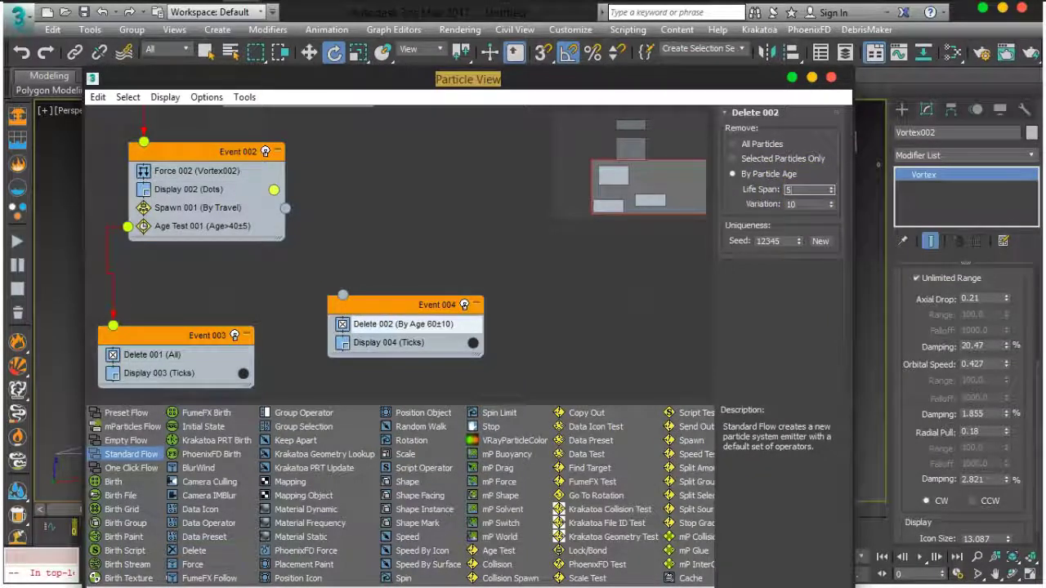
text(5)
drag(285, 207, 321, 228)
drag(347, 296, 347, 298)
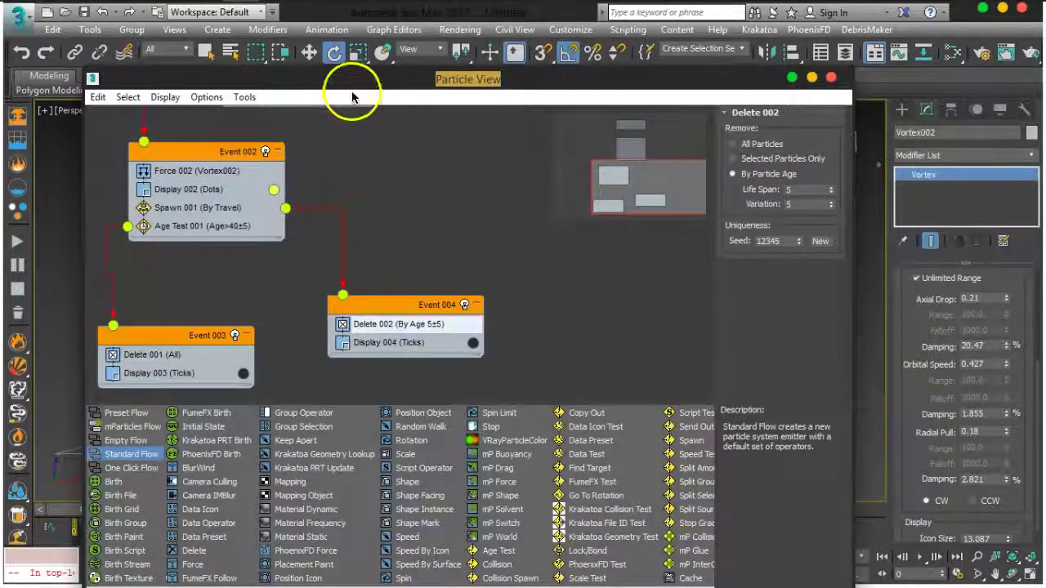
drag(353, 80, 1042, 81)
mouse_move(109, 508)
mouse_down()
mouse_move(245, 510)
mouse_move(309, 523)
mouse_up()
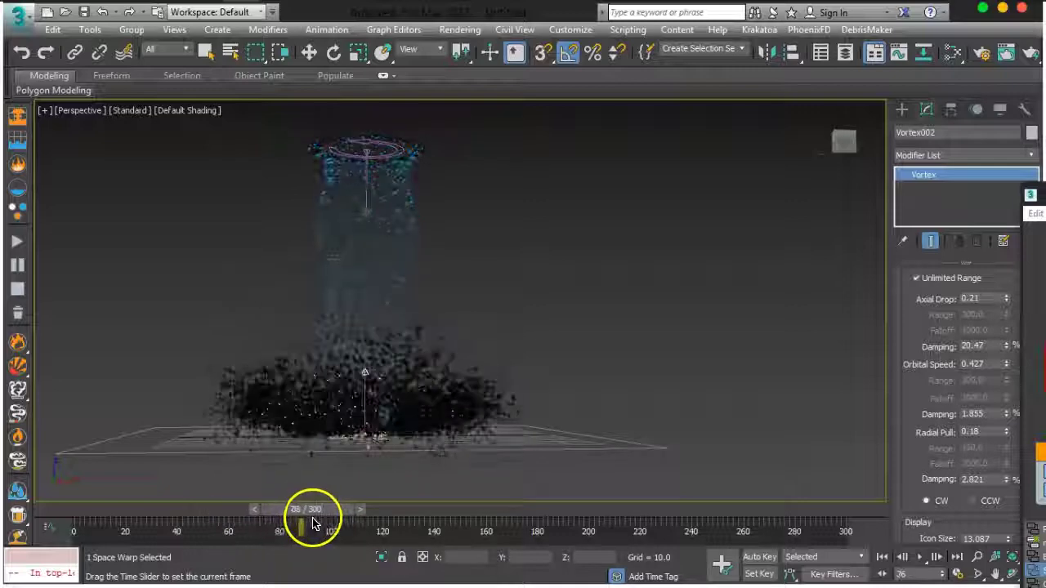
Set Display 004's colour to bright magenta for the spawned particles
key(e)
key(6)
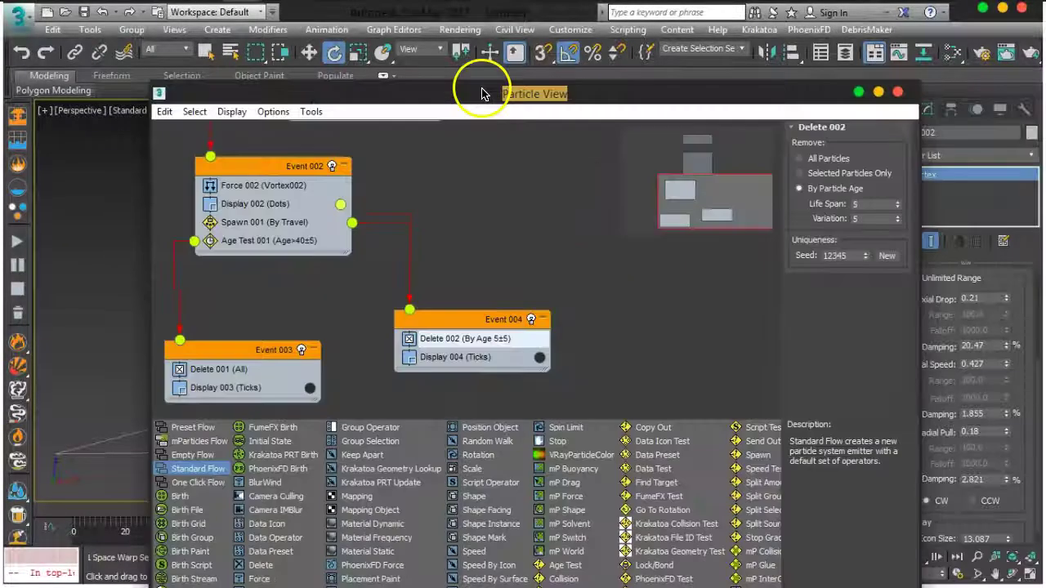
drag(479, 90, 576, 49)
click(632, 318)
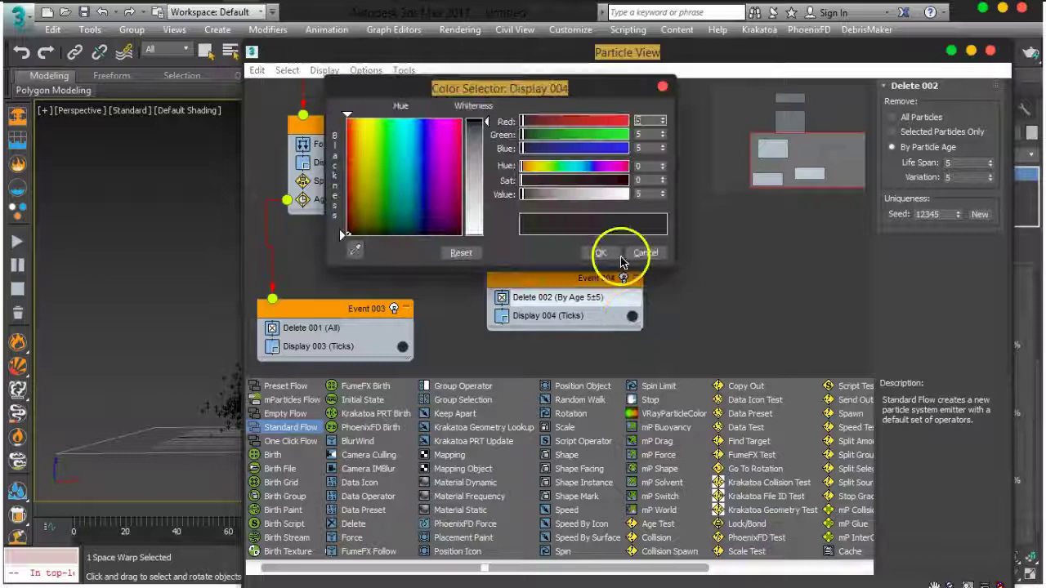
click(628, 194)
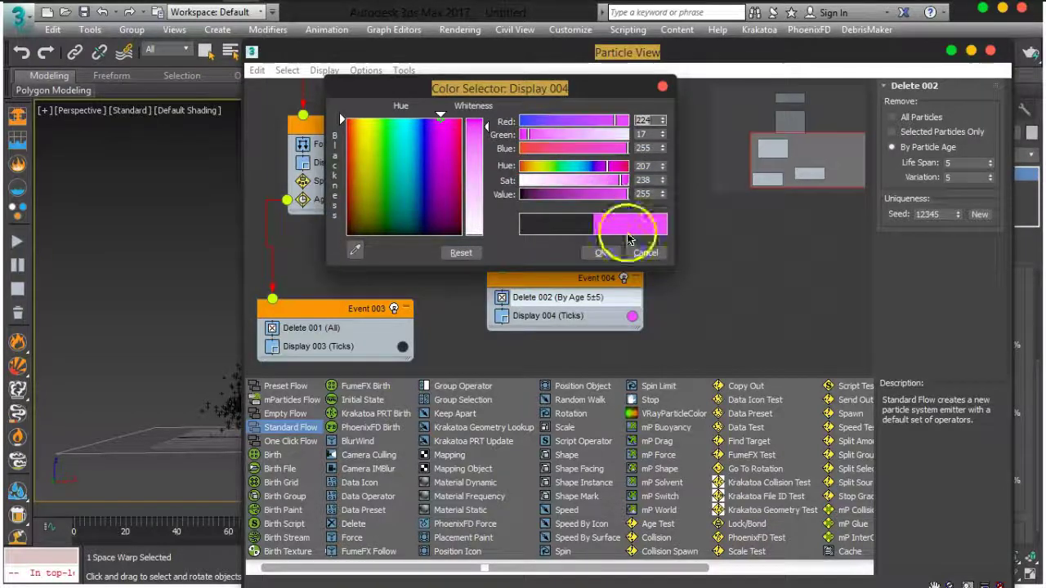
click(601, 253)
mouse_move(619, 92)
mouse_down()
mouse_move(783, 70)
mouse_move(794, 82)
mouse_move(833, 77)
mouse_move(420, 40)
mouse_move(553, 28)
mouse_up()
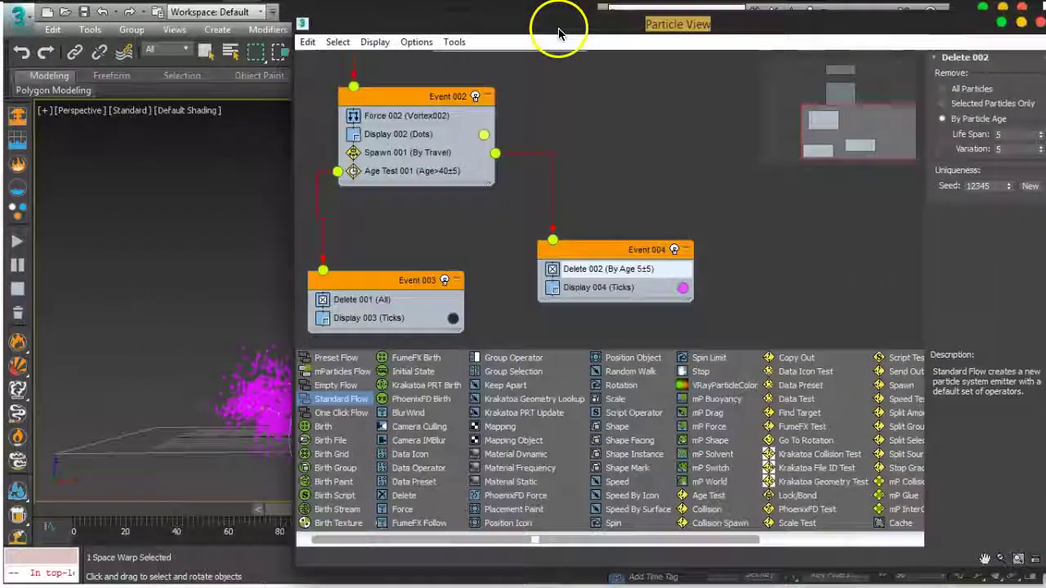
click(398, 158)
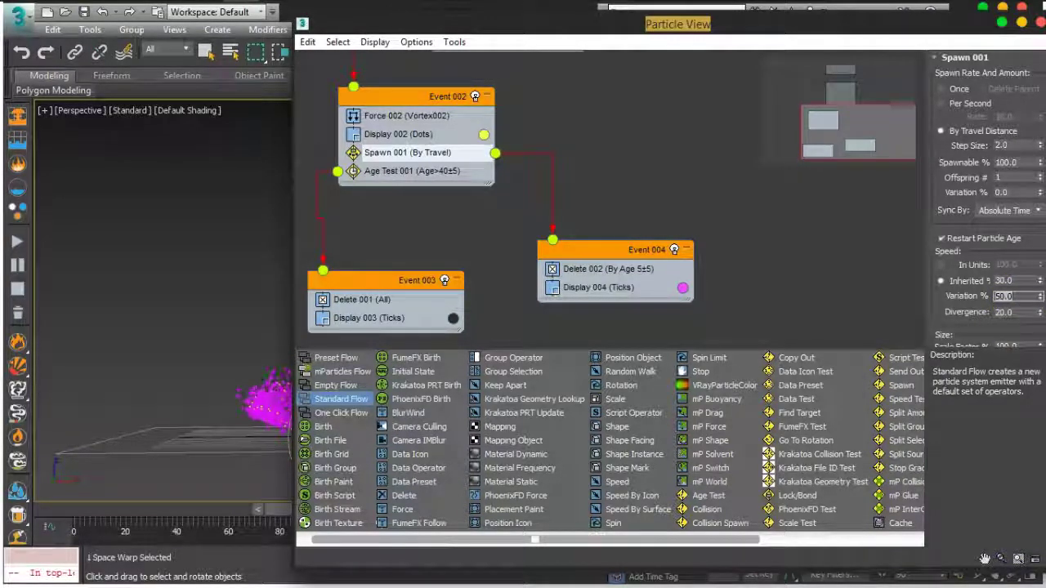
Scrub and orbit the viewport to check the spawned trails with 30% inherited speed and 50% variation
drag(677, 24, 1045, 107)
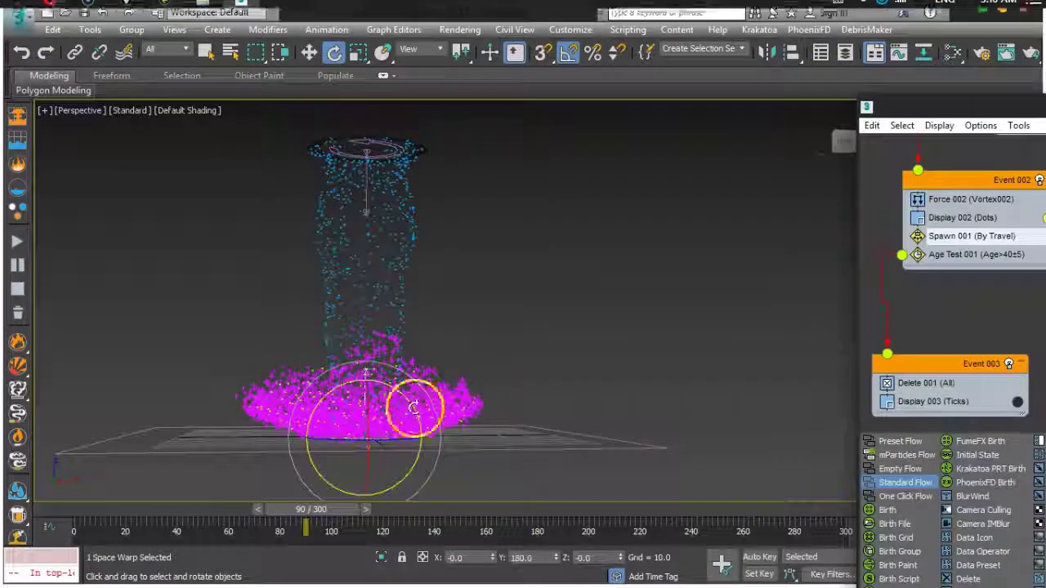
mouse_move(470, 300)
alt+middle_down()
mouse_move(434, 310)
mouse_move(466, 369)
mouse_move(465, 335)
alt+middle_up()
click(304, 523)
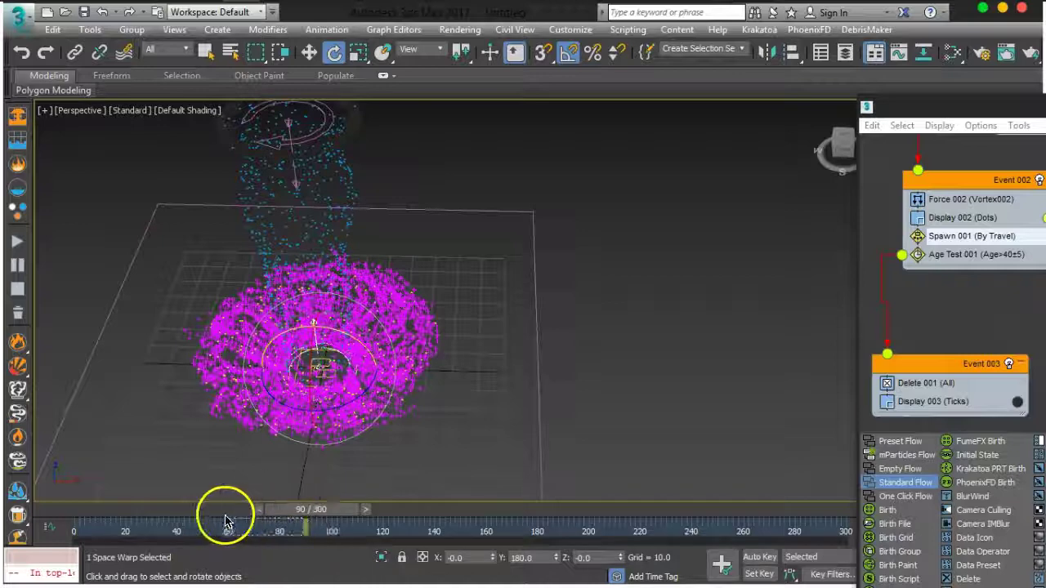
mouse_move(287, 511)
mouse_down()
mouse_move(182, 509)
mouse_move(347, 523)
mouse_move(507, 518)
mouse_up()
key(e)
mouse_move(380, 376)
alt+middle_down()
mouse_move(384, 248)
mouse_move(373, 309)
mouse_move(462, 373)
mouse_move(458, 390)
mouse_move(466, 387)
alt+middle_up()
mouse_move(962, 106)
mouse_down()
mouse_move(670, 89)
mouse_move(466, 47)
mouse_move(1042, 82)
mouse_up()
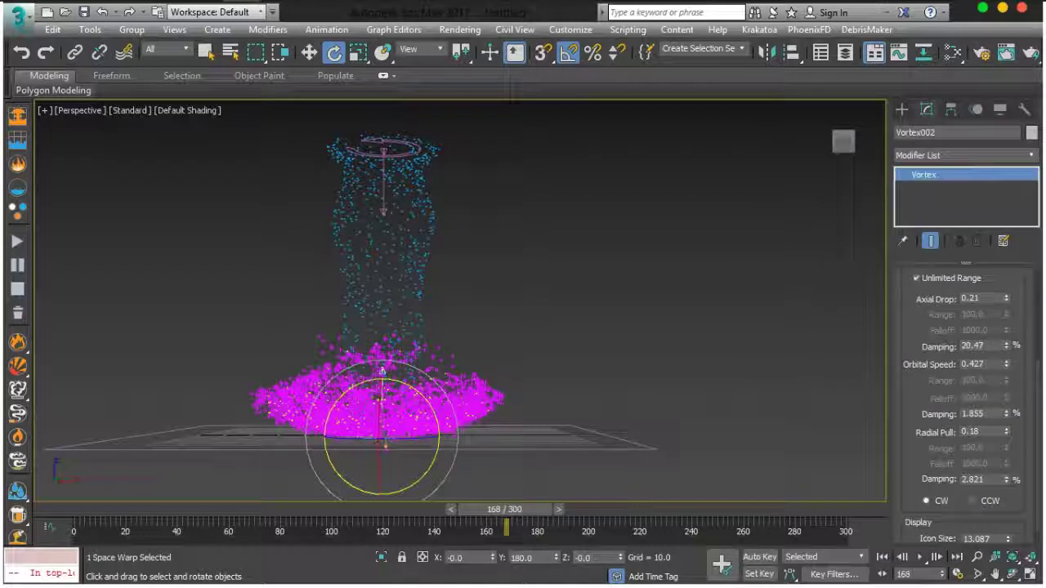
Set Deflector001's Bounce to 0.02 and Chaos to 80, then replay the splash from frame 0
click(559, 448)
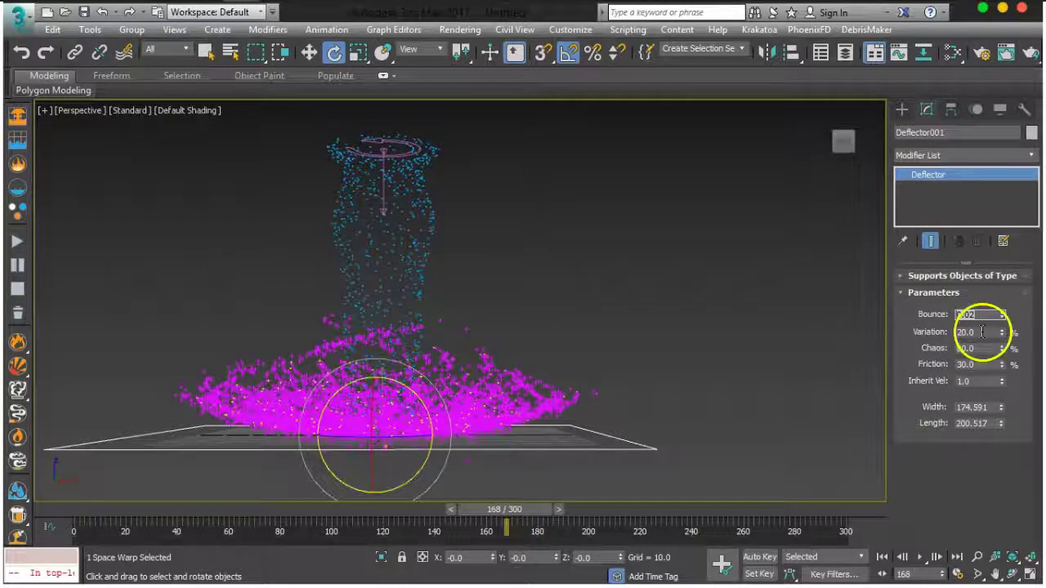
mouse_move(104, 514)
mouse_down()
mouse_move(394, 524)
mouse_move(657, 497)
mouse_move(637, 499)
mouse_up()
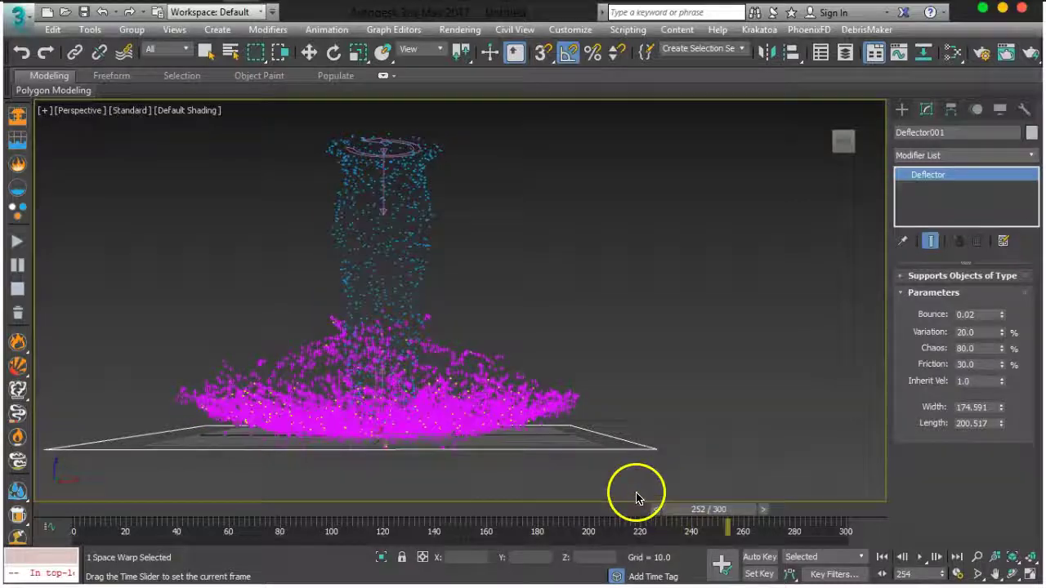
click(40, 513)
click(41, 513)
key(e)
drag(53, 517, 128, 508)
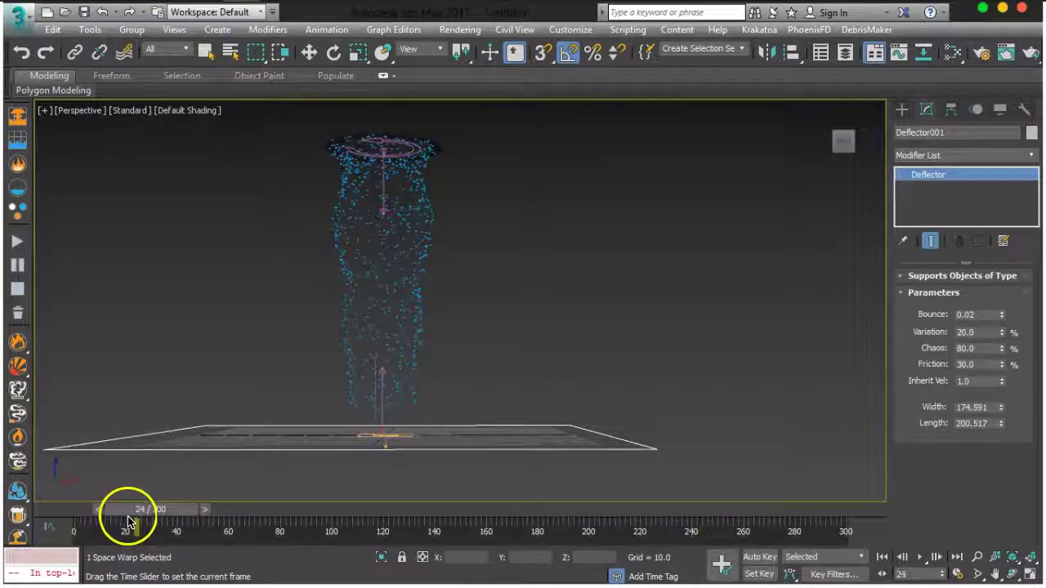
Raise RingWave001 slightly in Z
click(440, 150)
click(311, 53)
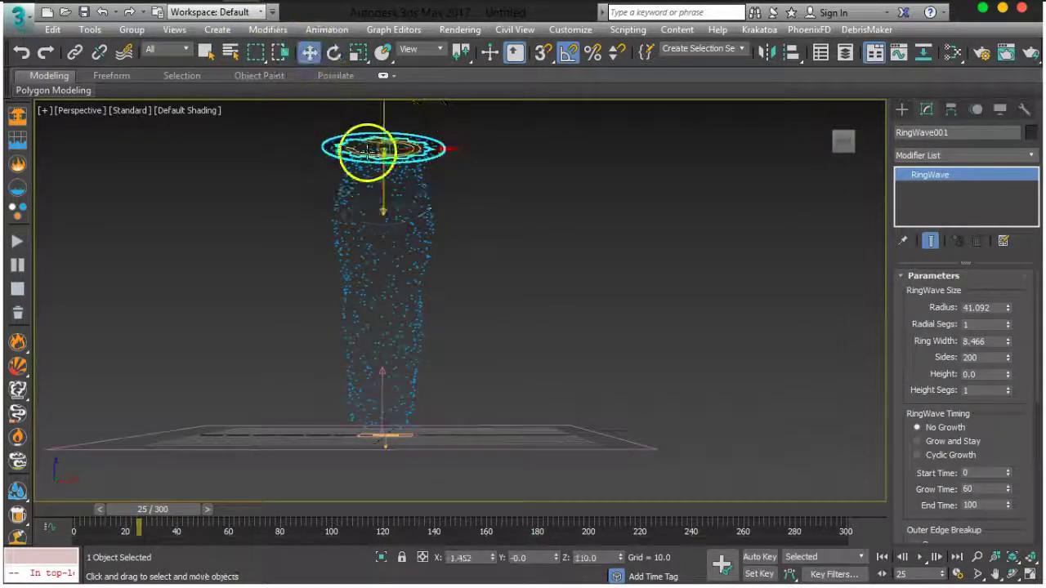
alt+middle_drag(403, 169, 428, 240)
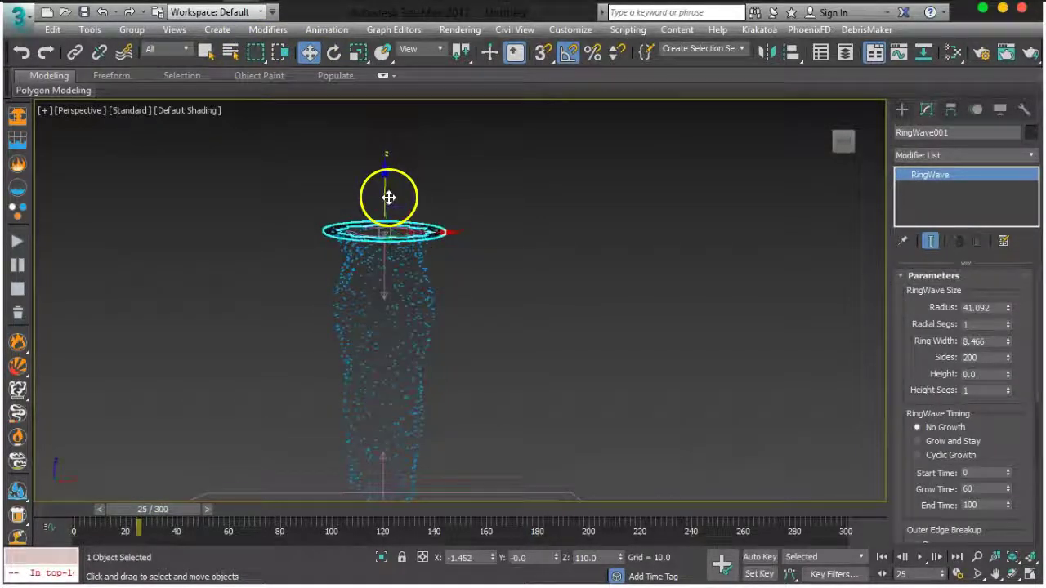
drag(385, 196, 385, 186)
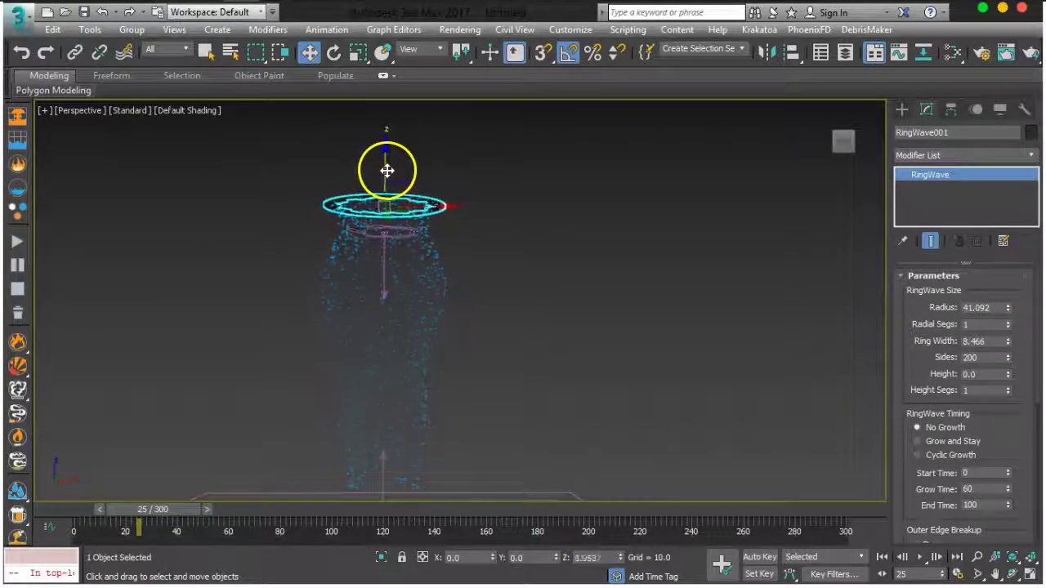
Align Vortex001's X/Y/Z pivot to the ring's pivot, then preview the particles
click(414, 231)
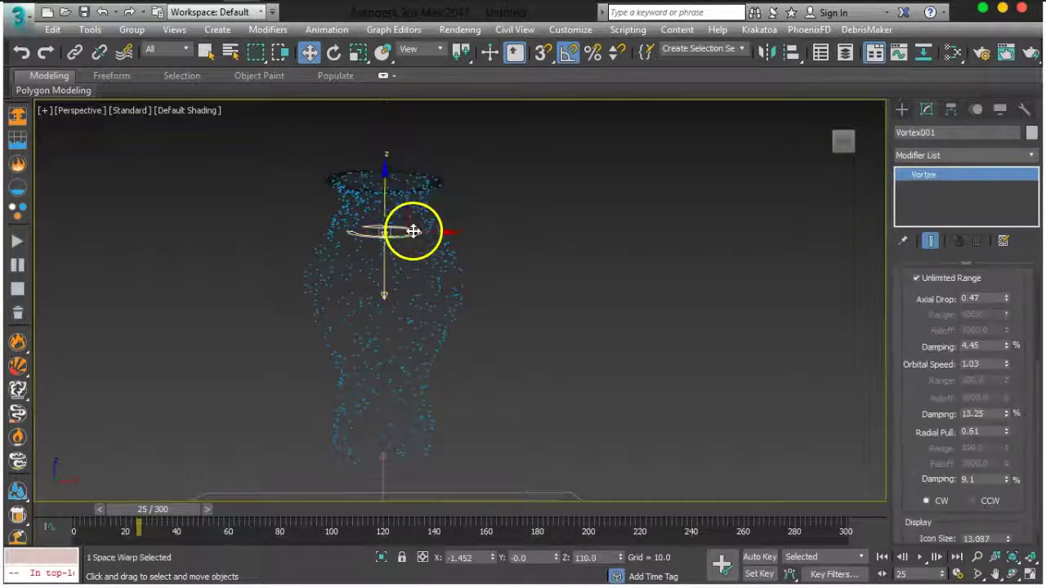
click(787, 55)
click(437, 181)
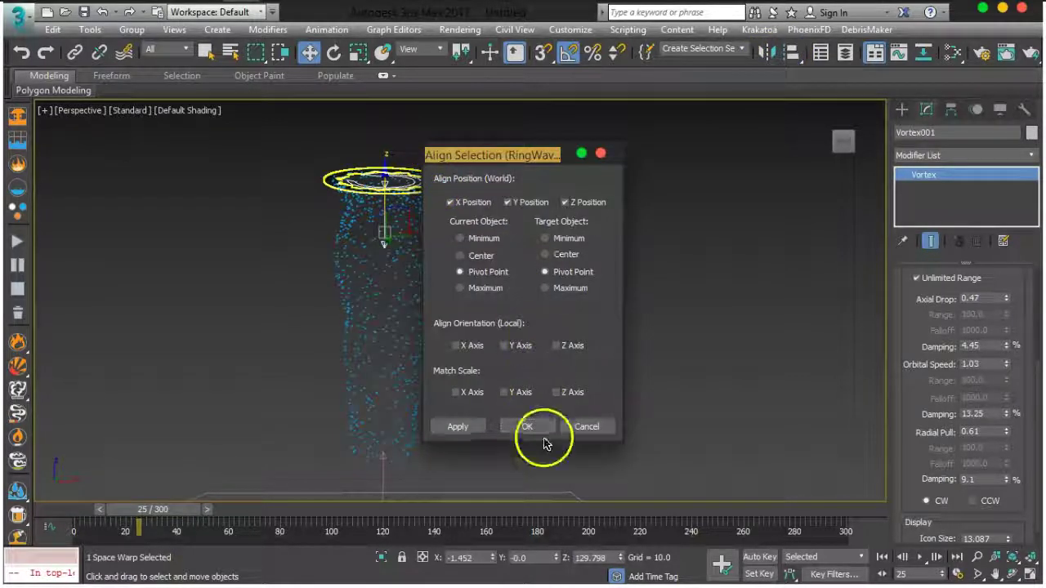
click(539, 434)
middle_drag(523, 427, 472, 327)
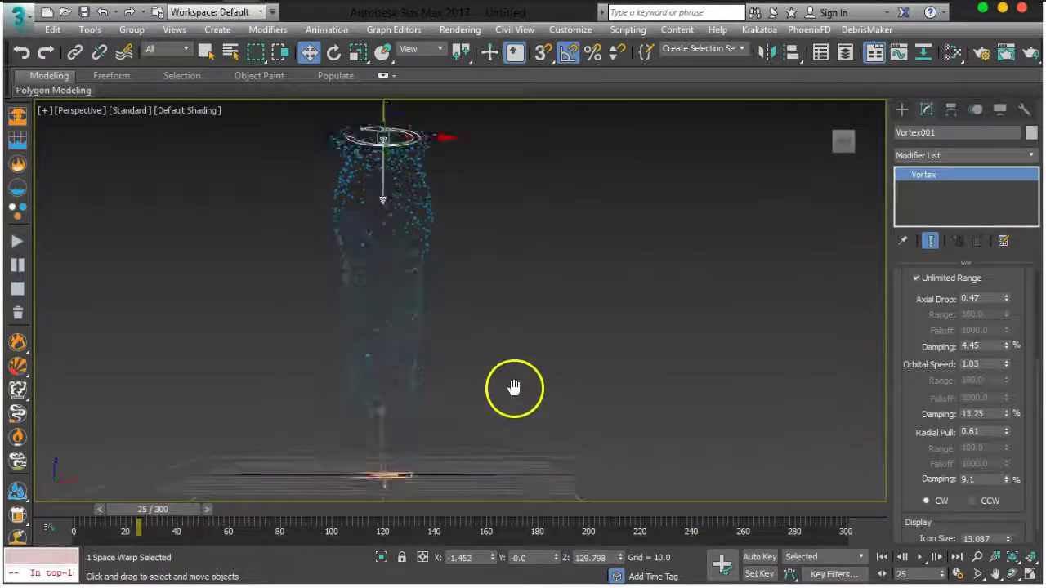
drag(160, 508, 623, 502)
mouse_move(338, 315)
alt+middle_down()
mouse_move(460, 287)
mouse_move(493, 319)
mouse_move(433, 358)
mouse_move(490, 367)
mouse_move(444, 299)
mouse_move(444, 269)
mouse_move(455, 329)
mouse_move(492, 281)
alt+middle_up()
mouse_move(481, 340)
middle_down()
mouse_move(486, 322)
mouse_move(497, 351)
middle_up()
Set Age Test 001's test value to 30 in Event 002 and preview the playback
key(6)
mouse_move(929, 145)
mouse_down()
mouse_move(671, 61)
mouse_move(282, 89)
mouse_up()
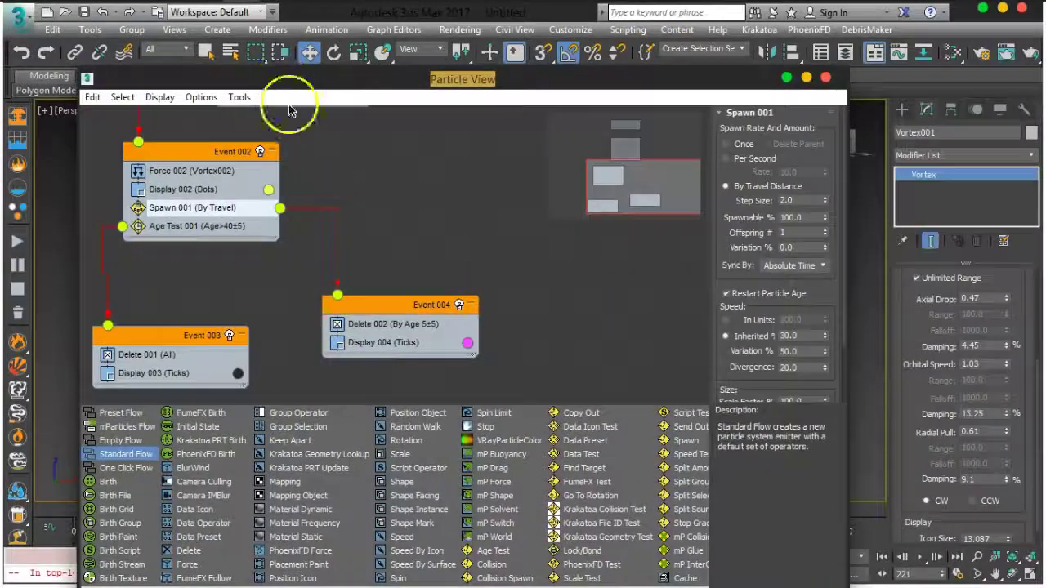
click(394, 324)
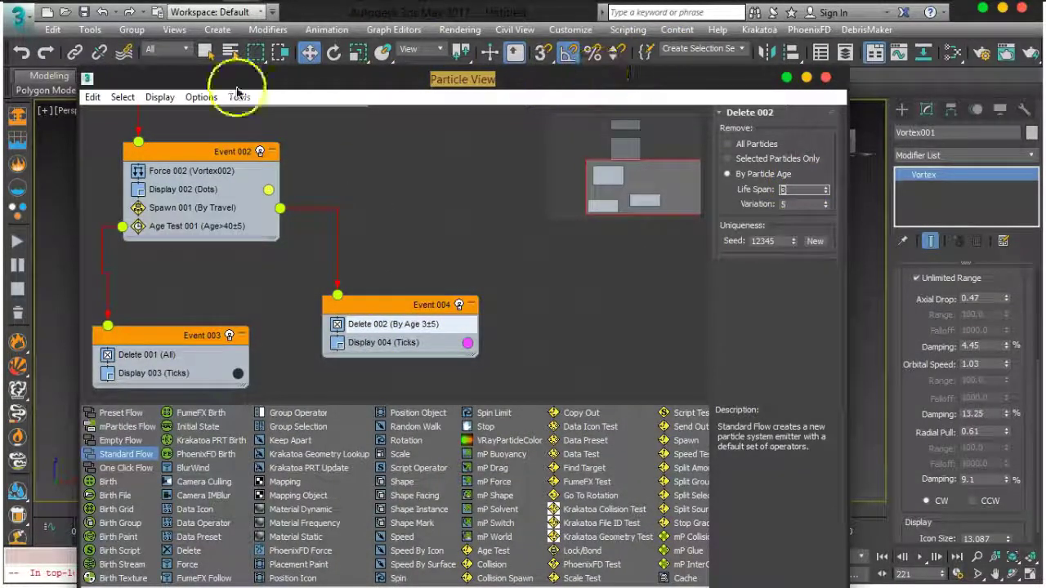
drag(322, 77, 1043, 155)
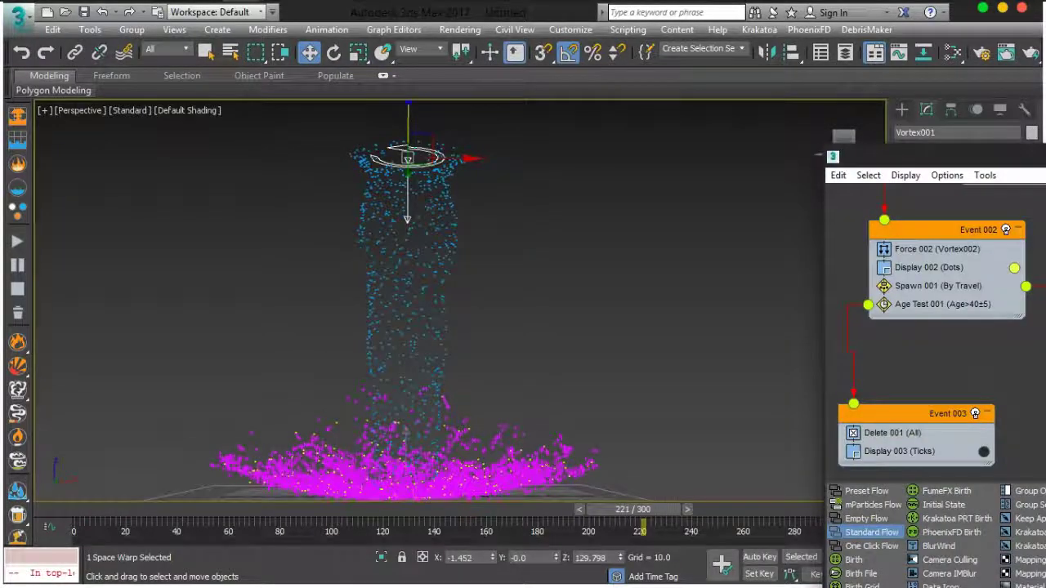
drag(818, 153, 607, 80)
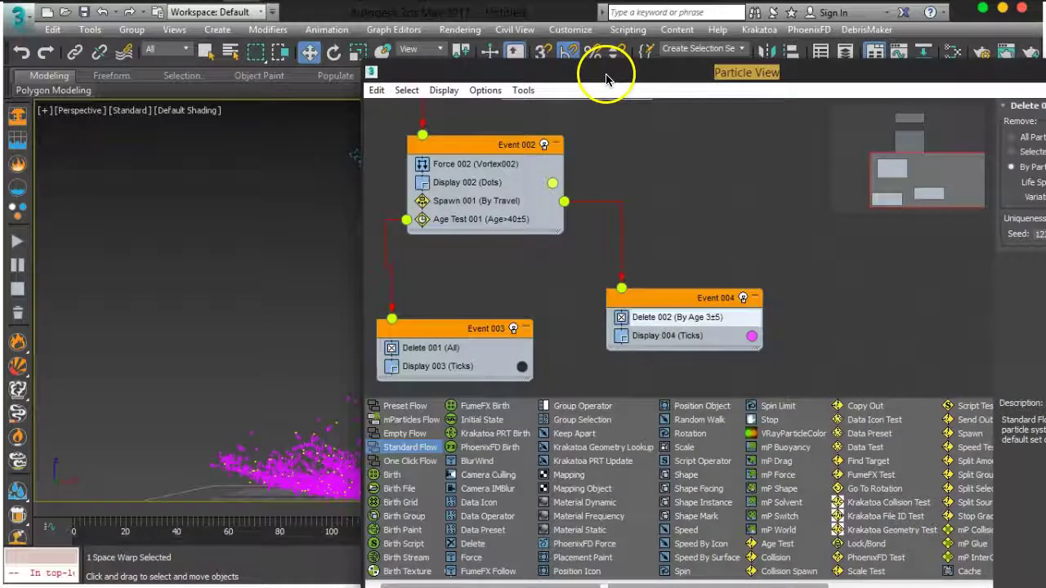
click(503, 218)
drag(652, 90, 331, 107)
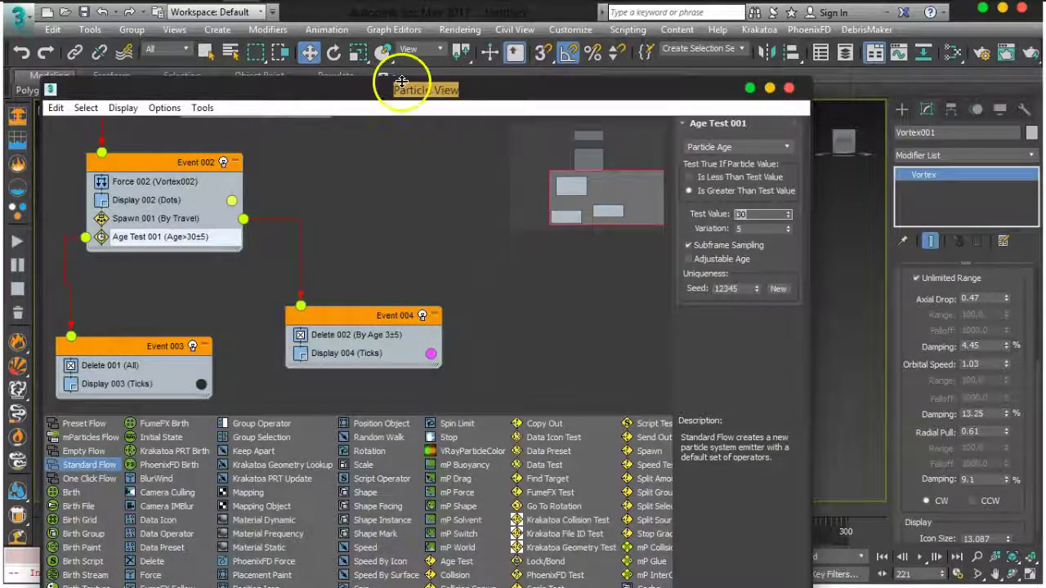
drag(402, 82, 1045, 162)
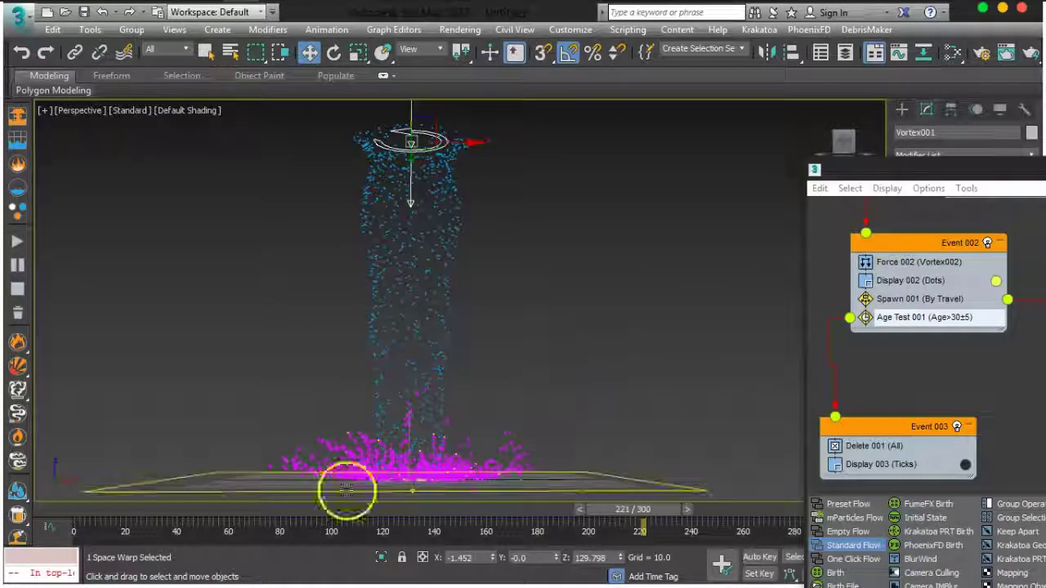
mouse_move(175, 514)
mouse_down()
mouse_move(68, 522)
mouse_move(373, 514)
mouse_move(275, 525)
mouse_move(14, 513)
mouse_up()
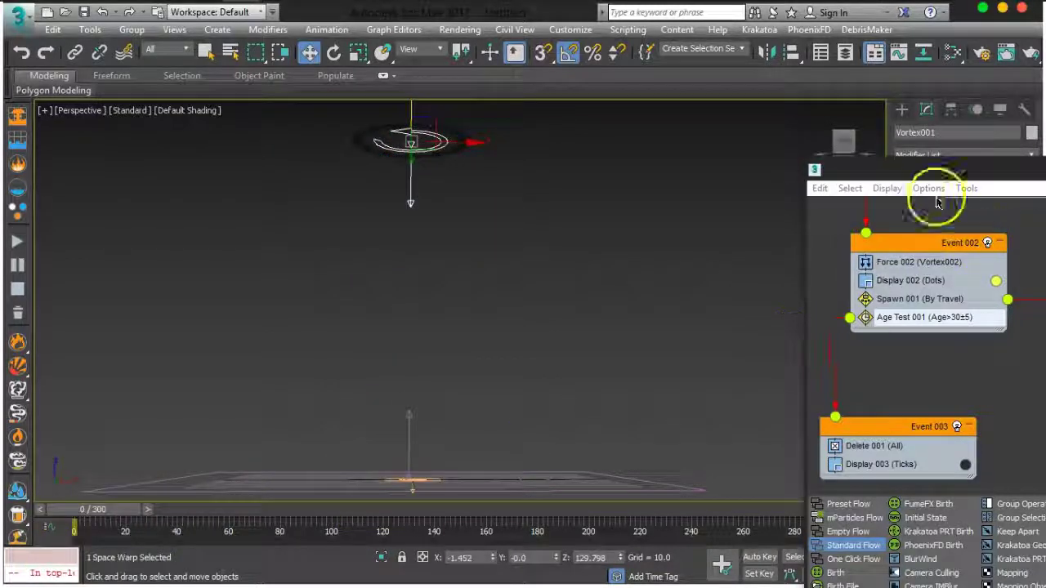
key(6)
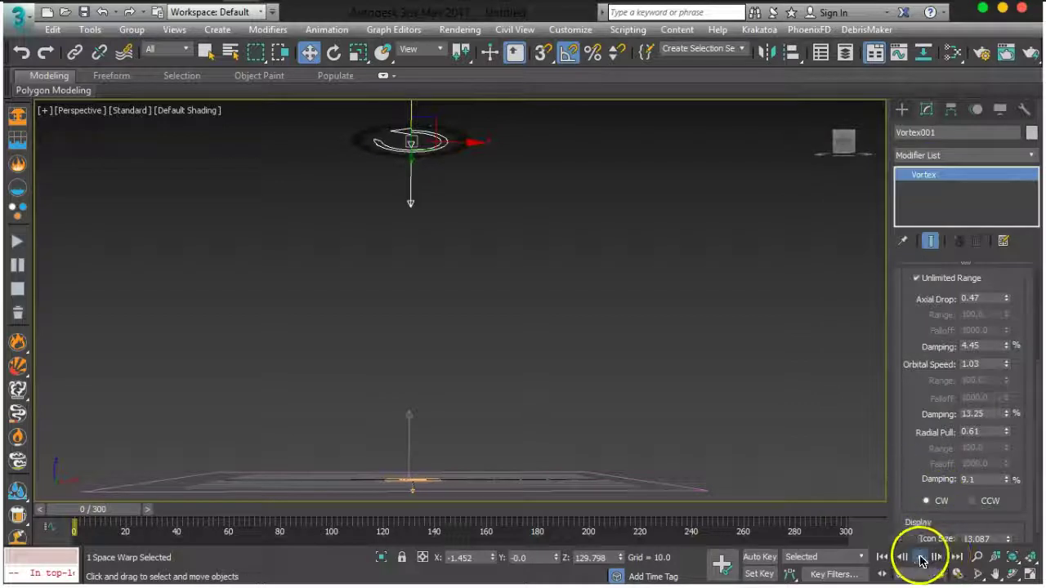
click(922, 560)
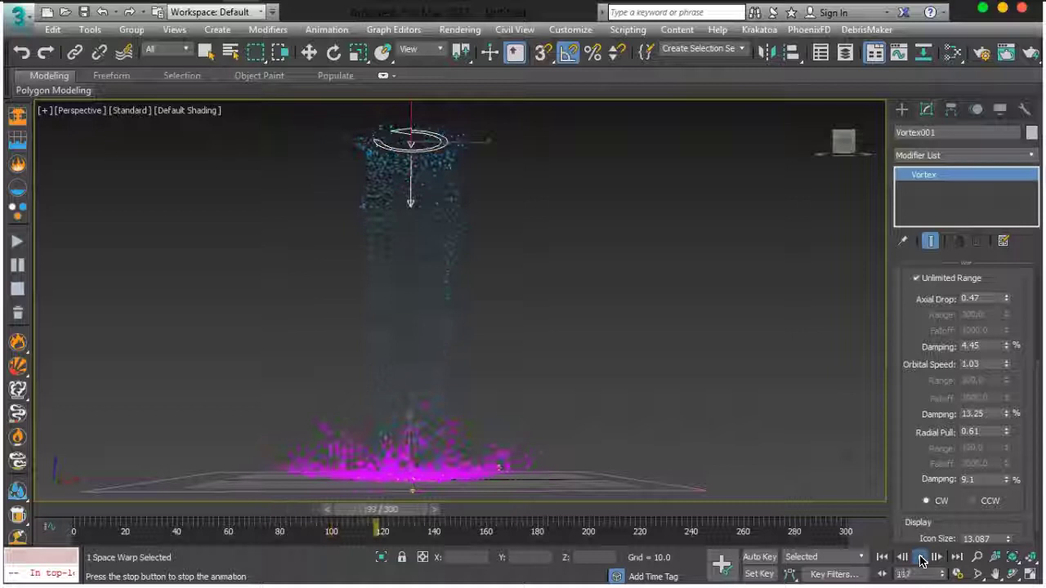
click(921, 559)
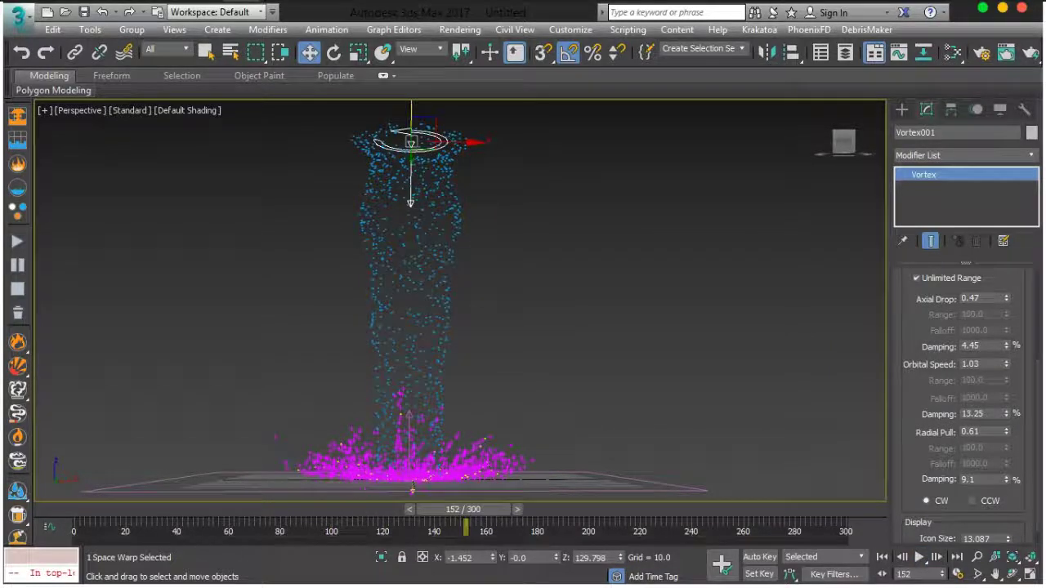
Set Delete 002's life span in Event 004 to 5 frames and replay the animation
key(6)
drag(857, 148, 602, 87)
click(579, 336)
click(981, 203)
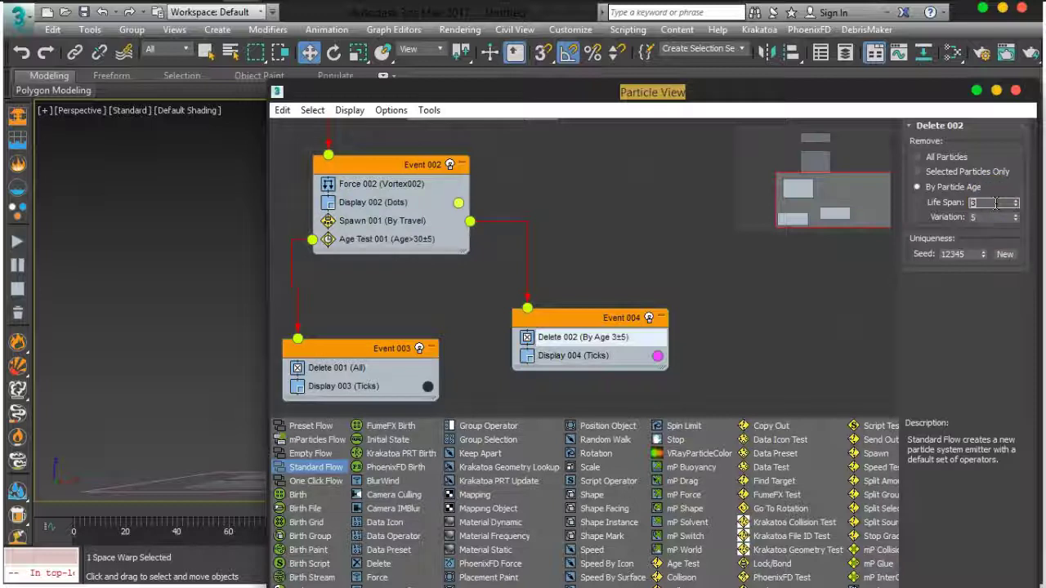
mouse_move(609, 103)
mouse_down()
mouse_move(945, 149)
mouse_move(1045, 149)
mouse_up()
drag(895, 139, 1045, 139)
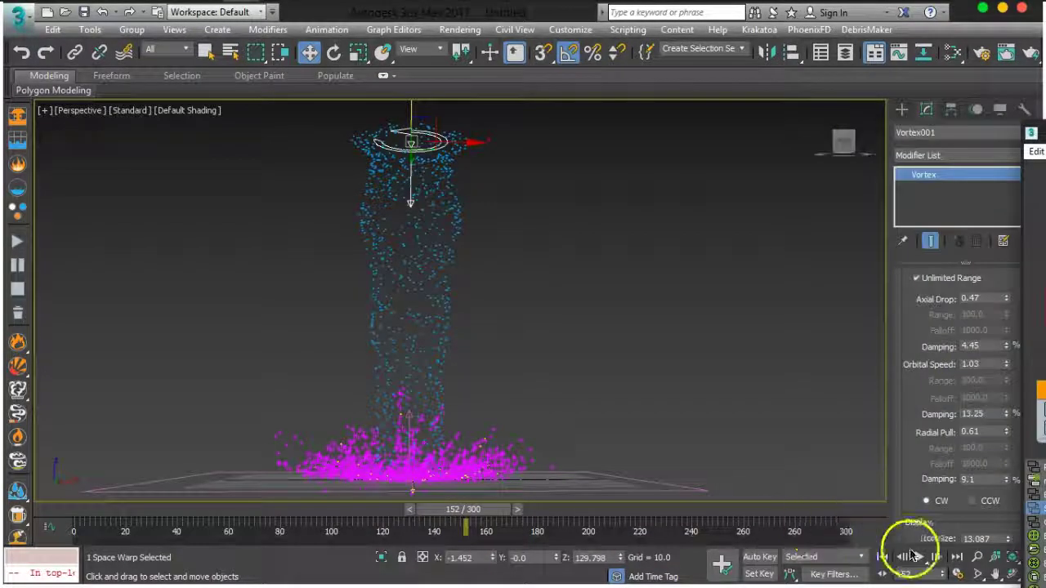
click(881, 557)
click(921, 557)
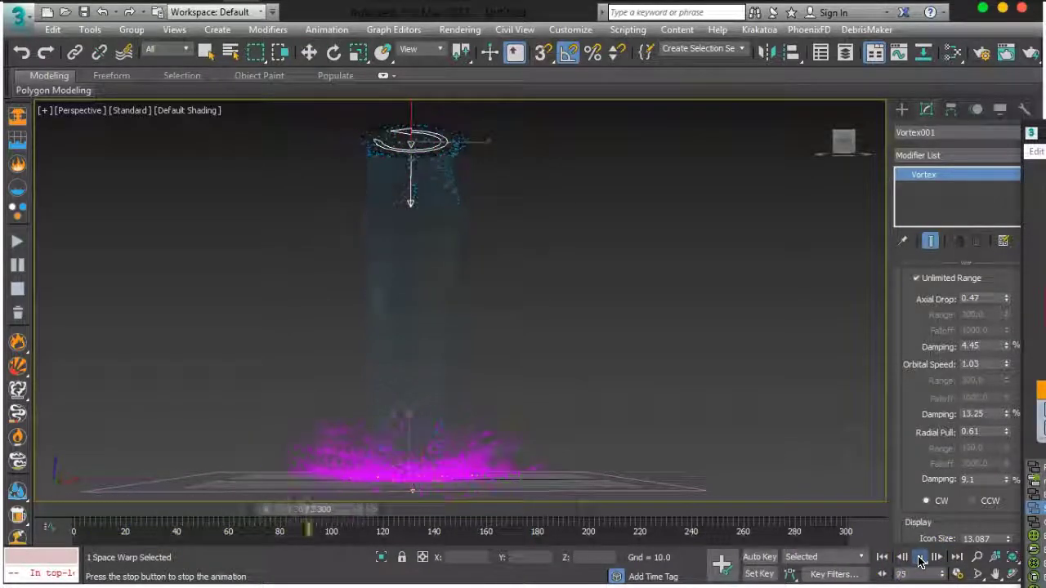
click(921, 556)
key(w)
mouse_move(624, 436)
alt+middle_down()
mouse_move(614, 411)
mouse_move(624, 466)
mouse_move(503, 375)
mouse_move(475, 434)
mouse_move(499, 384)
alt+middle_up()
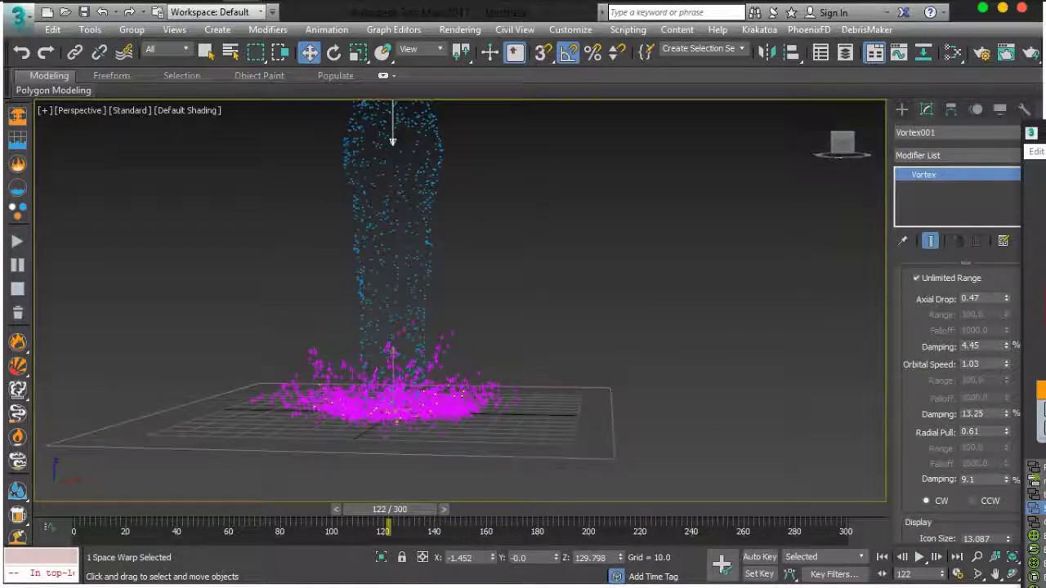
Copy the Collision 001 test into Event 004
key(6)
middle_drag(501, 154, 535, 204)
click(462, 118)
mouse_move(459, 120)
mouse_down()
mouse_move(552, 243)
mouse_move(568, 370)
mouse_move(597, 375)
mouse_up()
Confirm the Collision 001 copy in Event 004, reframe the tornado, and nudge the vortex's height
click(566, 395)
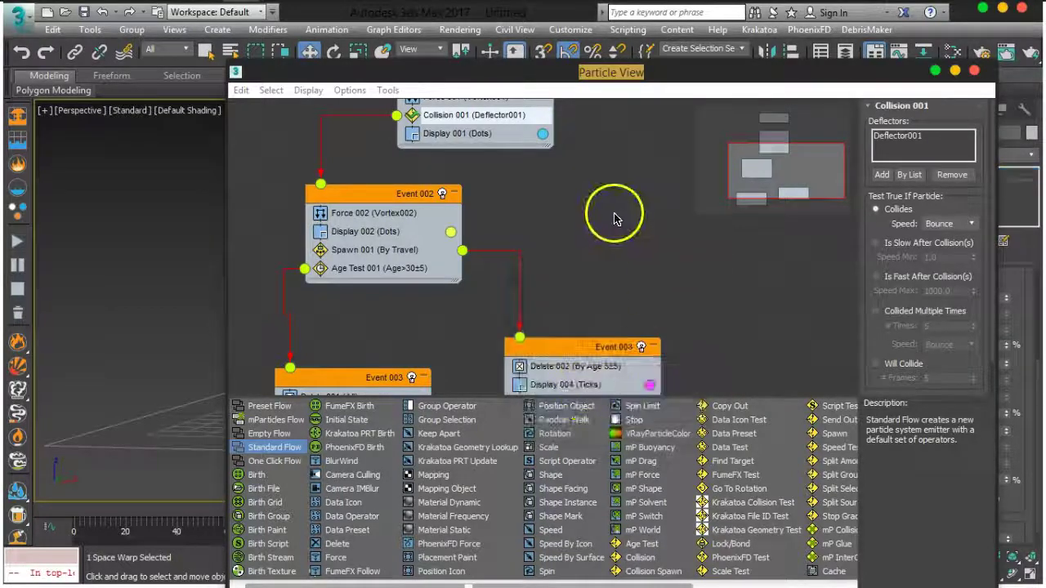
drag(482, 73, 1042, 147)
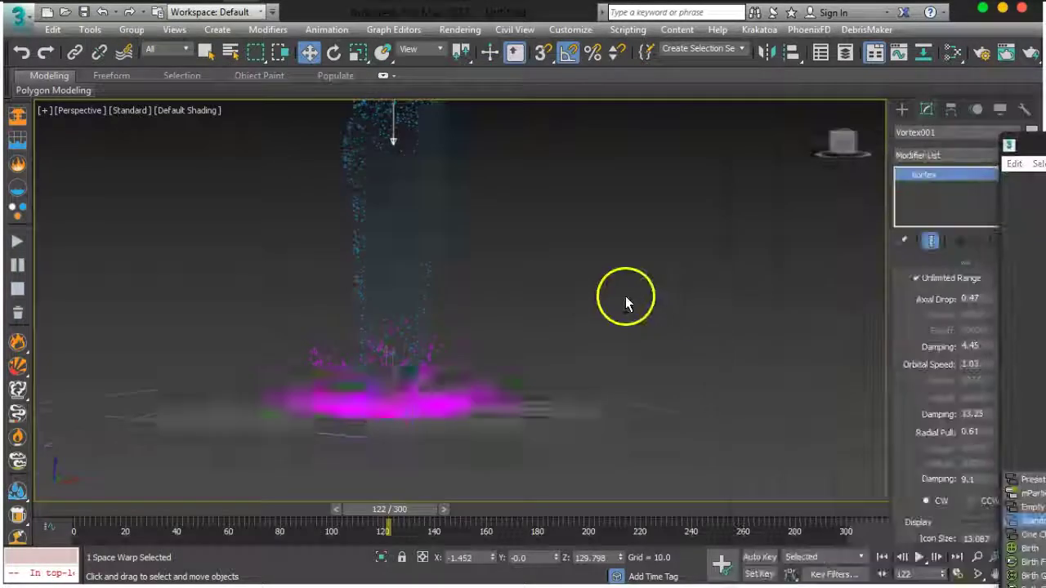
mouse_move(672, 301)
middle_down()
mouse_move(635, 311)
mouse_move(696, 352)
middle_up()
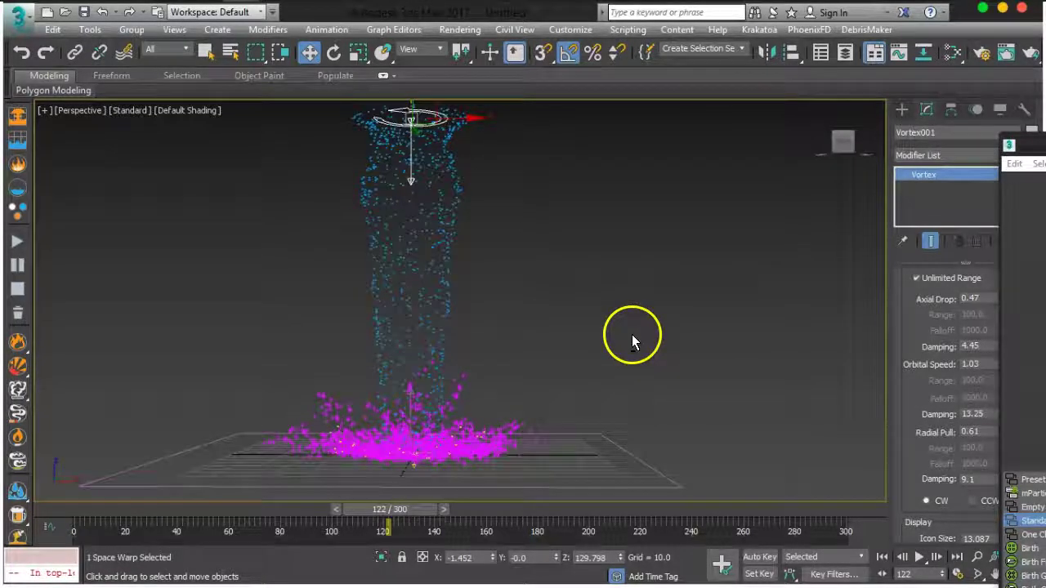
scroll(609, 325, up, 1)
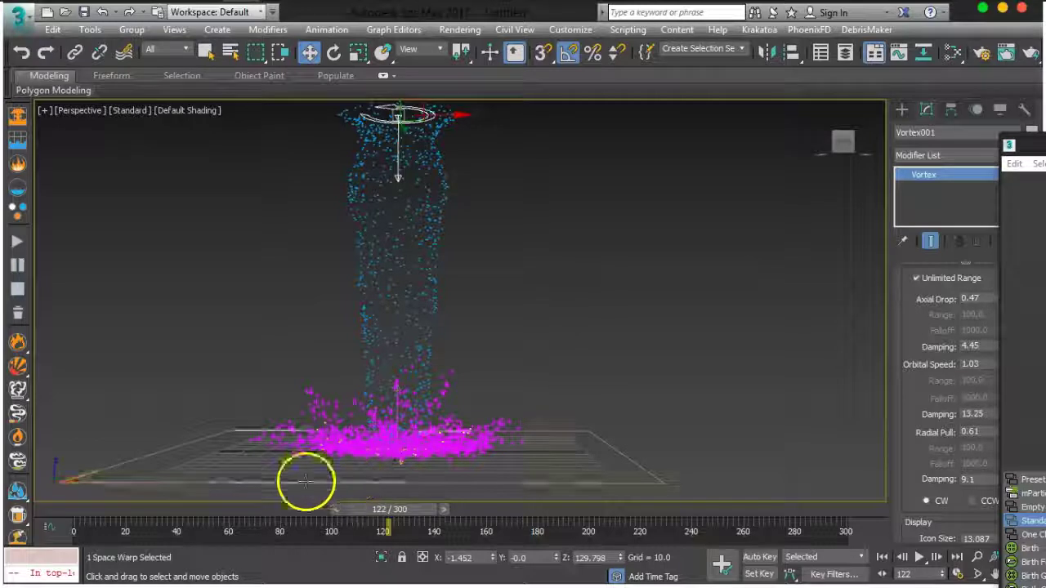
mouse_move(434, 300)
middle_down()
mouse_move(466, 343)
mouse_move(465, 284)
mouse_move(506, 289)
middle_up()
scroll(458, 313, up, 1)
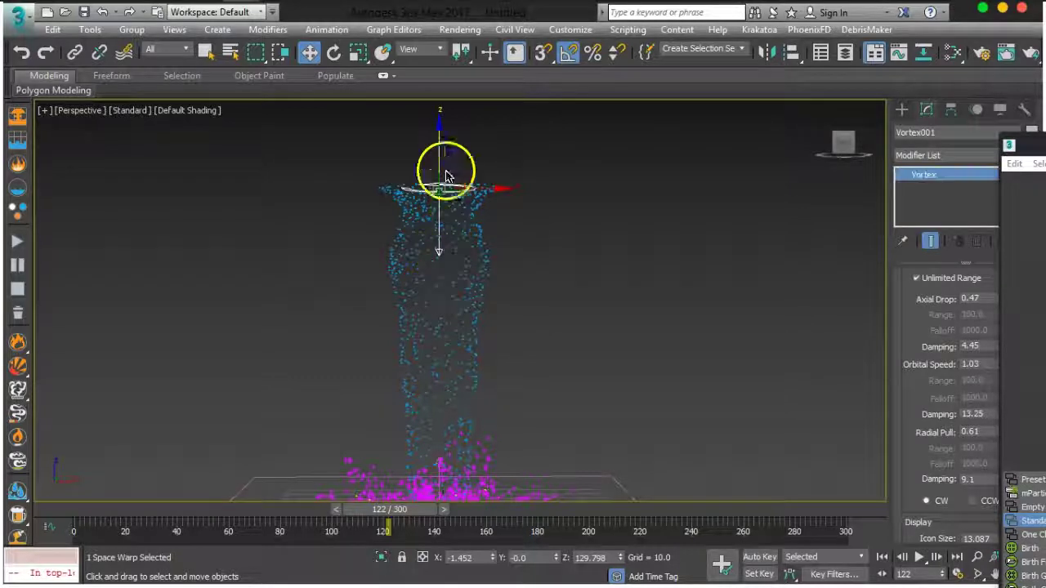
drag(440, 150, 441, 140)
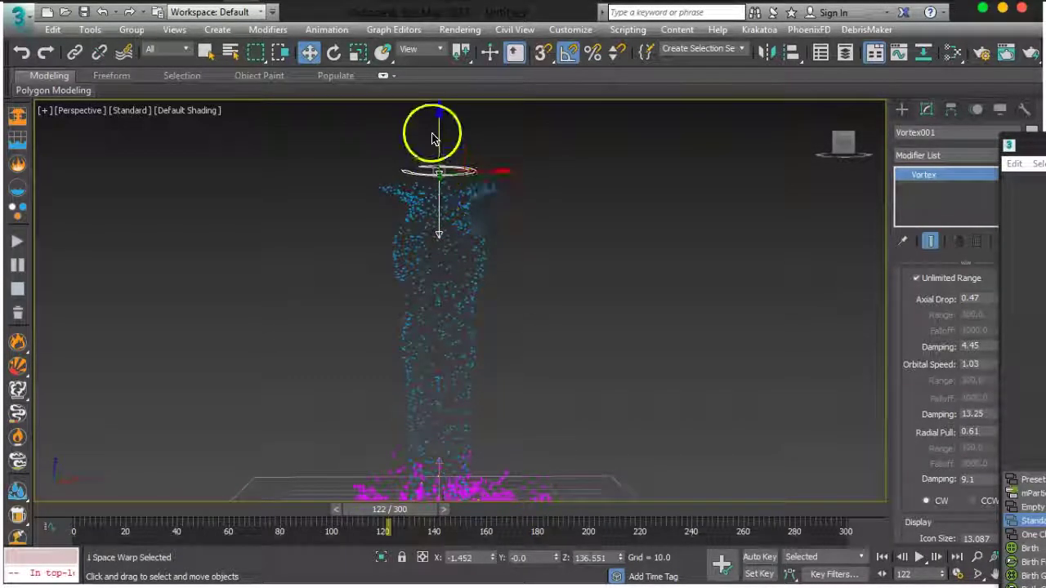
drag(440, 147, 440, 163)
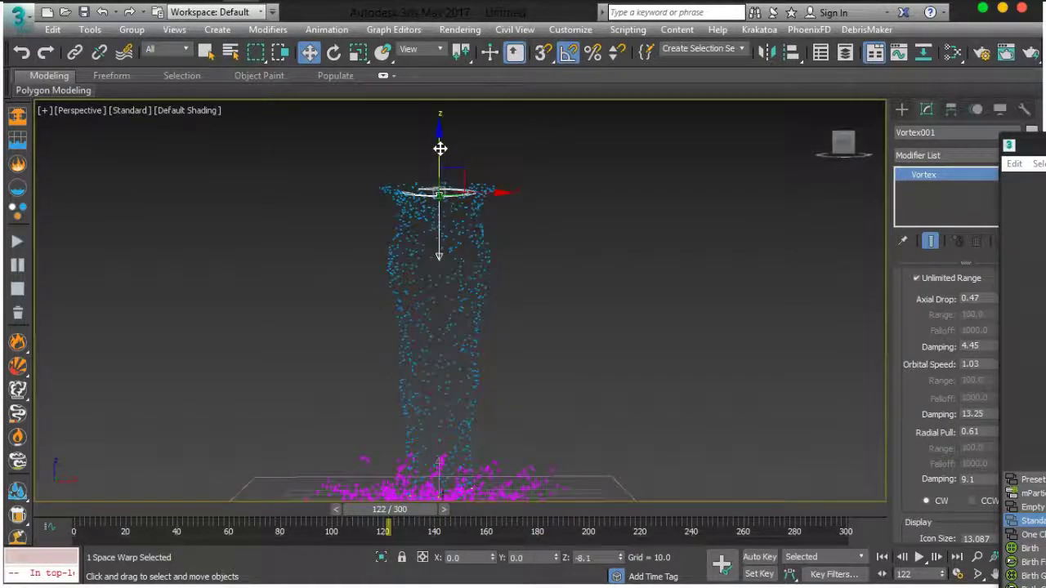
Align Vortex001's pivot to the RingWave emitter's pivot on X, Y and Z
click(773, 55)
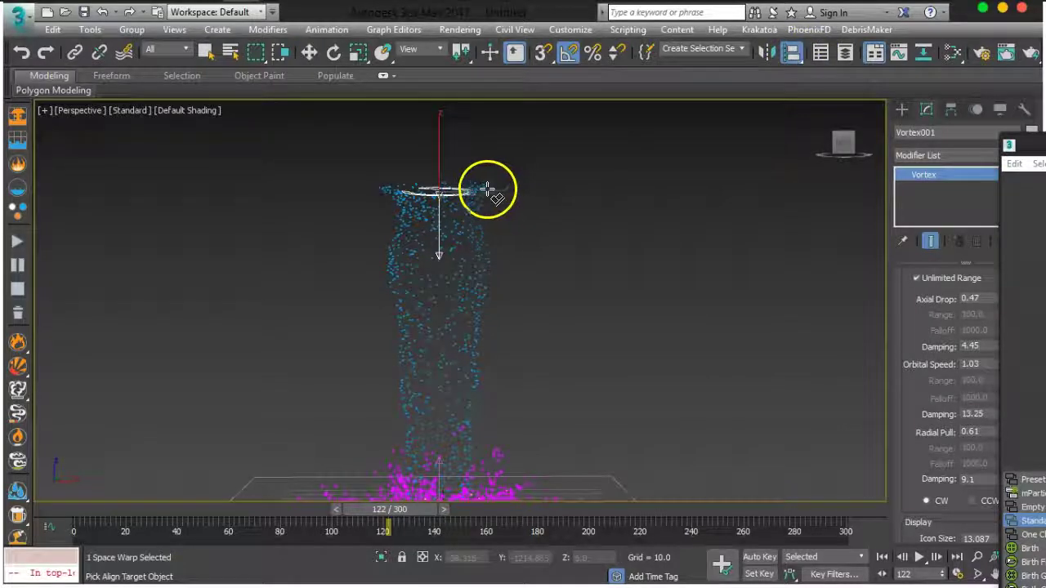
mouse_move(487, 189)
alt+middle_down()
mouse_move(532, 183)
mouse_move(532, 210)
alt+middle_up()
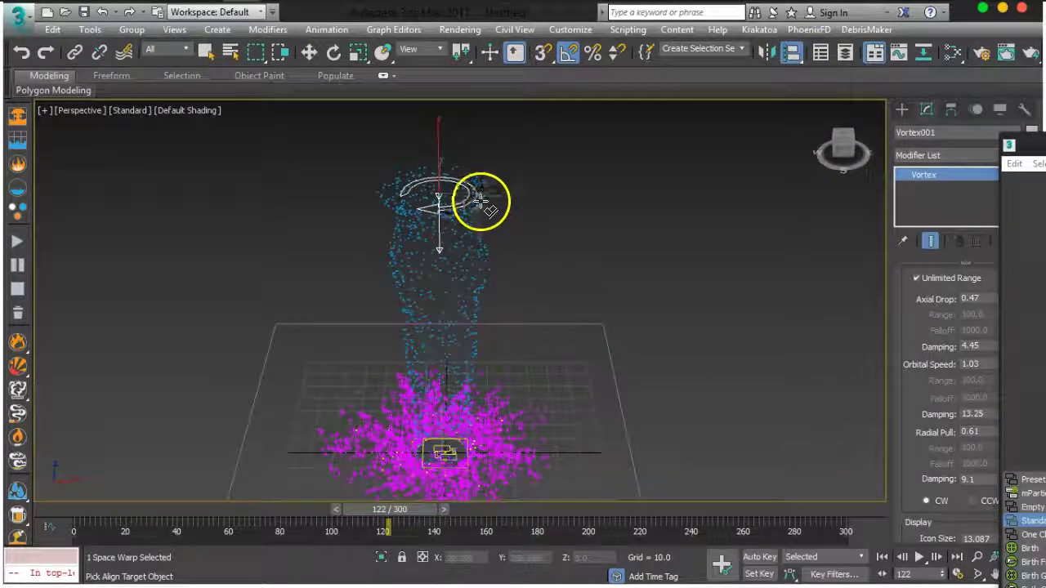
click(42, 509)
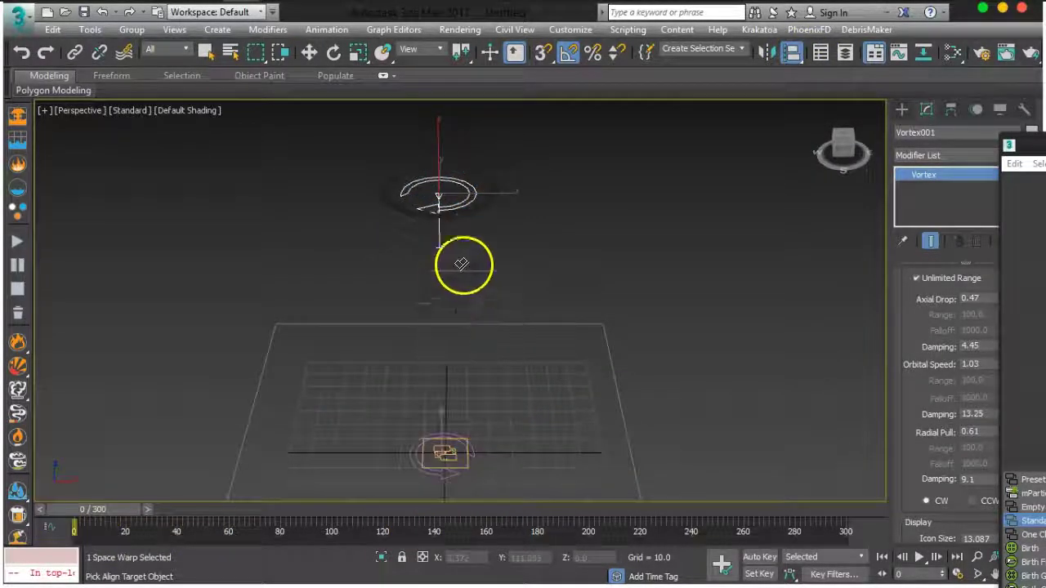
click(478, 212)
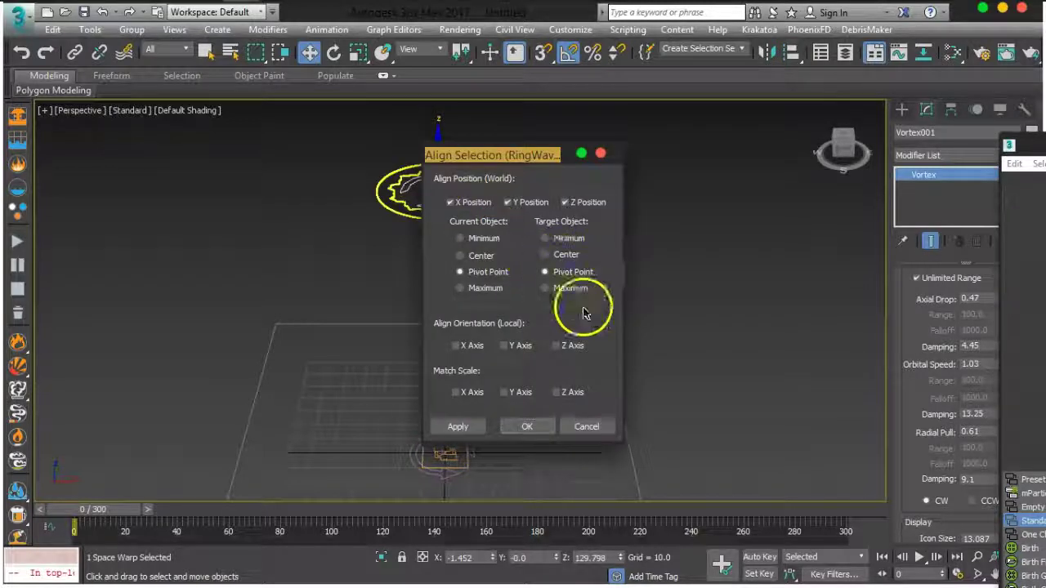
click(527, 428)
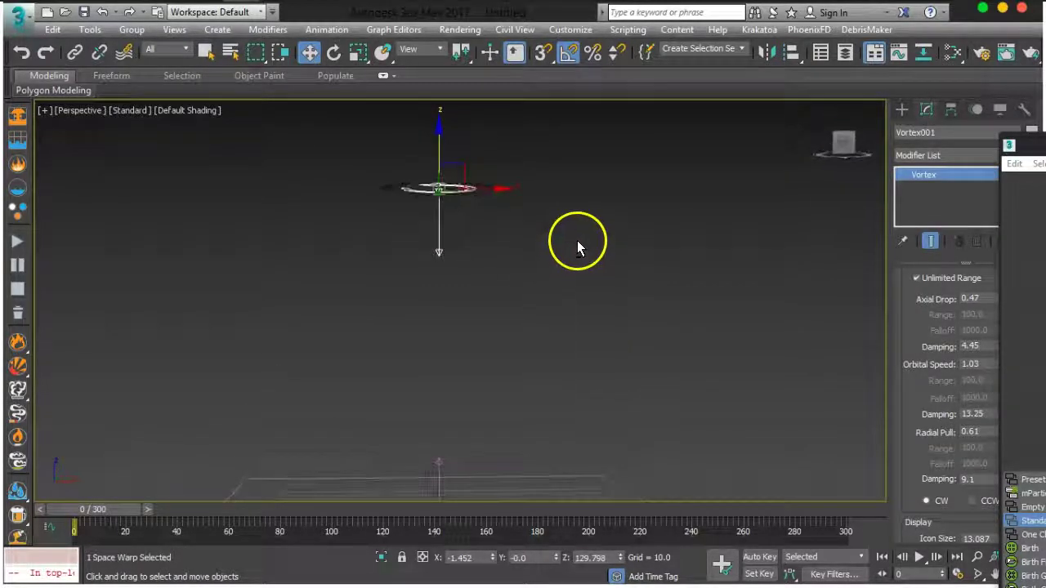
middle_drag(577, 242, 603, 245)
scroll(962, 446, down, 1)
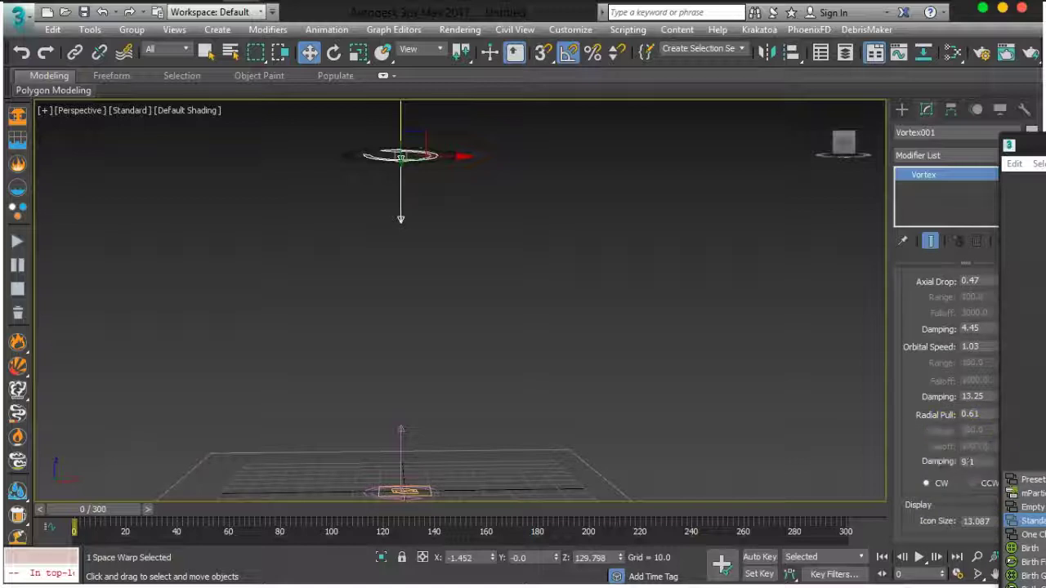
Set the Vortex001 icon size to 19.5 and scrub to preview the particles
click(220, 509)
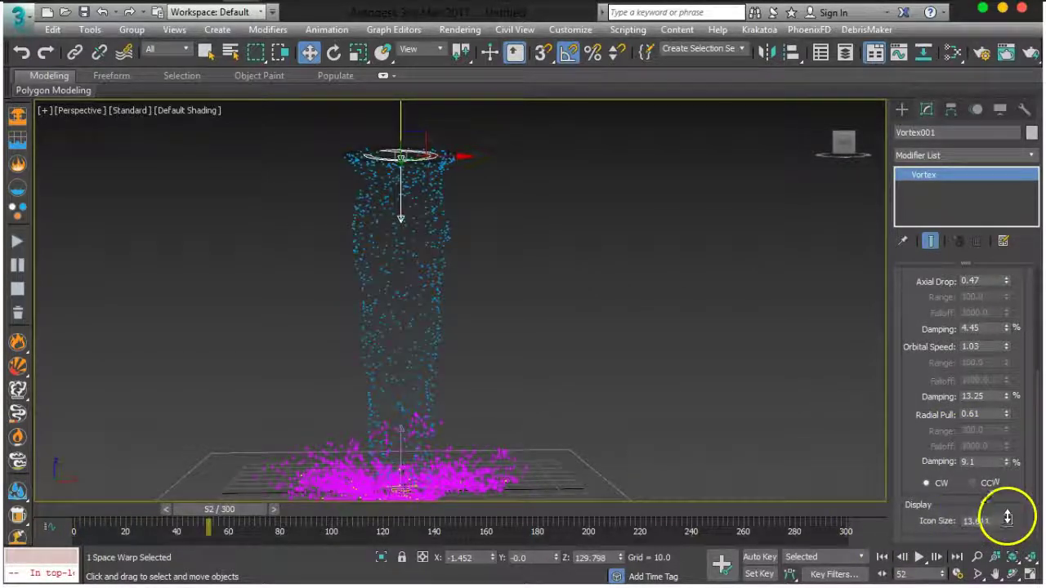
drag(1007, 484, 1000, 422)
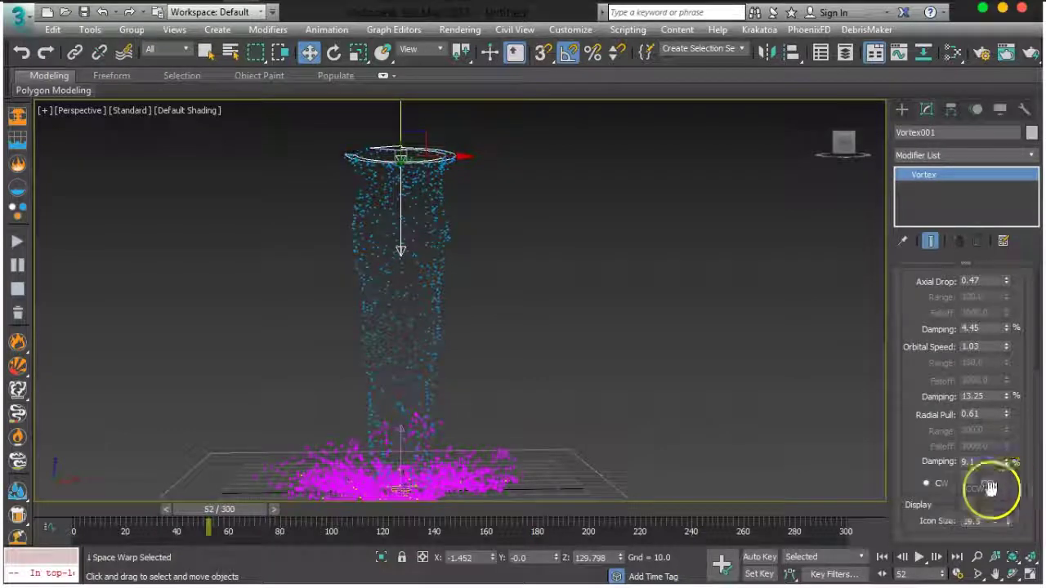
drag(219, 515, 274, 513)
Create Wind001 from Space Warps > Forces next to the particle column, then bring up Particle View
key(w)
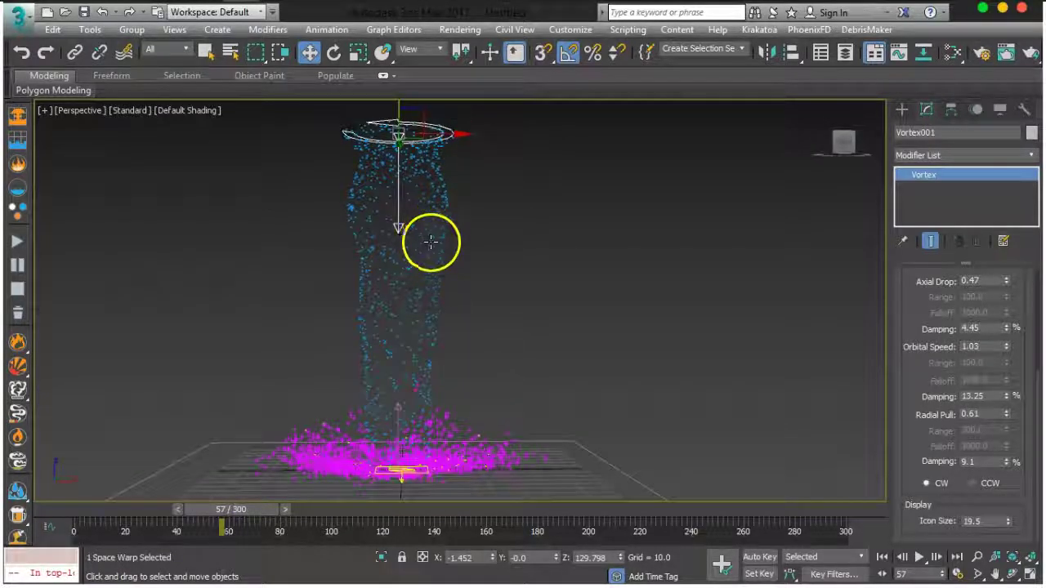
mouse_move(844, 144)
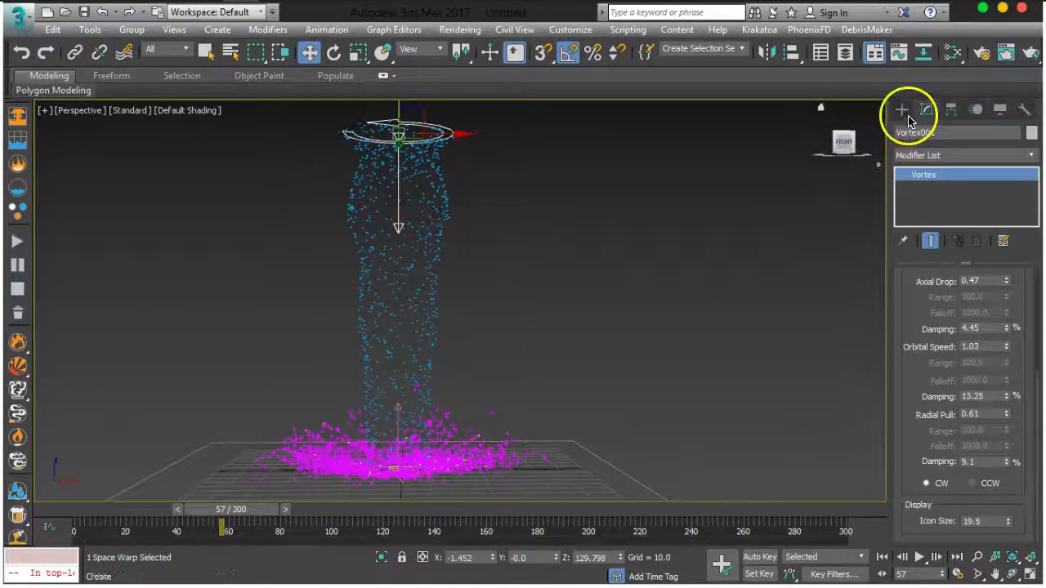
click(901, 109)
click(995, 131)
click(985, 153)
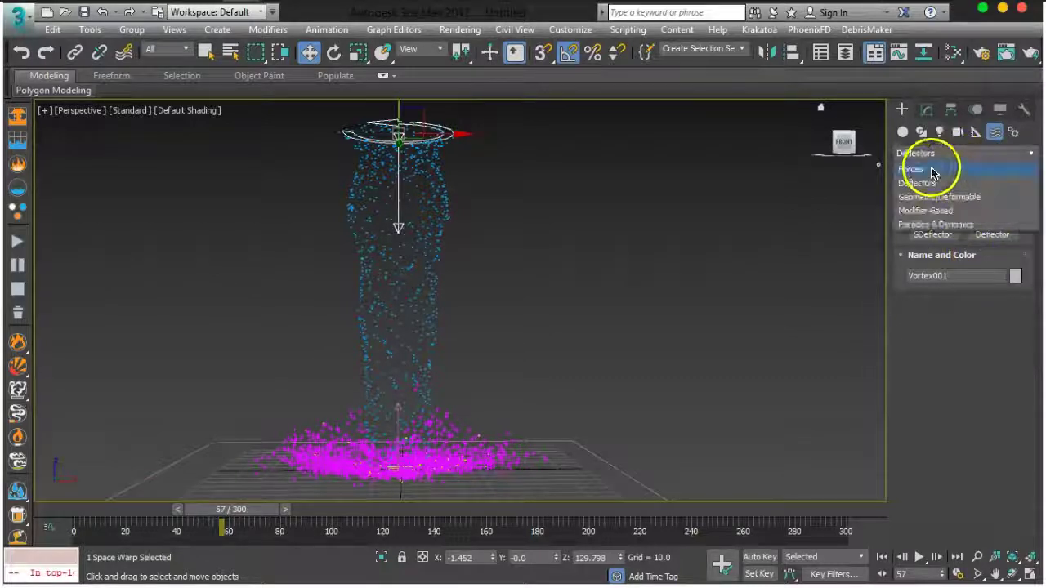
click(911, 169)
click(992, 251)
alt+middle_drag(532, 456, 552, 423)
drag(551, 422, 590, 450)
alt+middle_drag(591, 450, 598, 396)
mouse_move(593, 391)
alt+middle_down()
mouse_move(540, 403)
mouse_move(589, 430)
mouse_move(659, 420)
alt+middle_up()
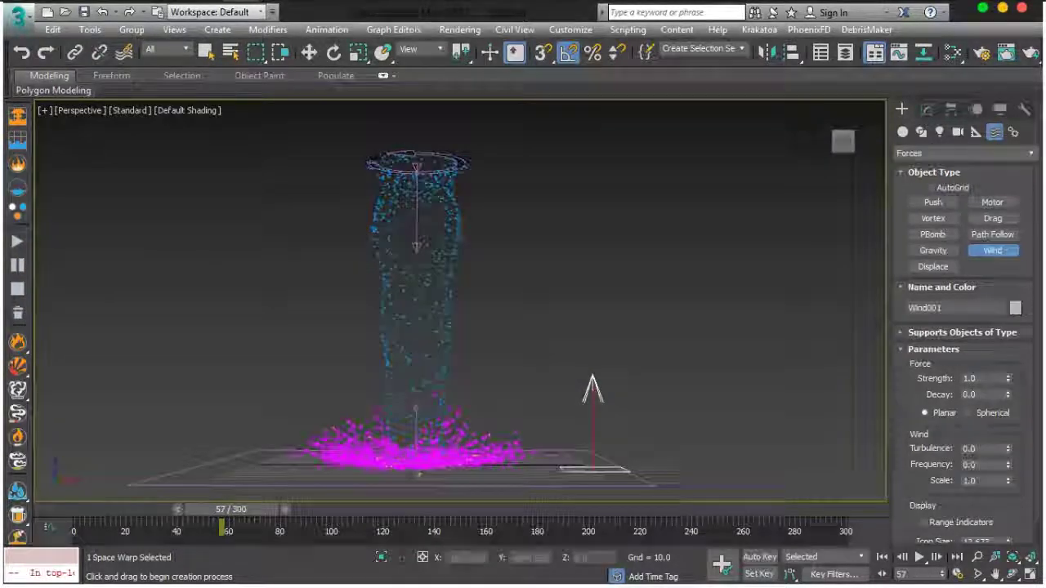
key(6)
mouse_move(660, 117)
middle_down()
mouse_move(695, 187)
mouse_move(621, 227)
middle_up()
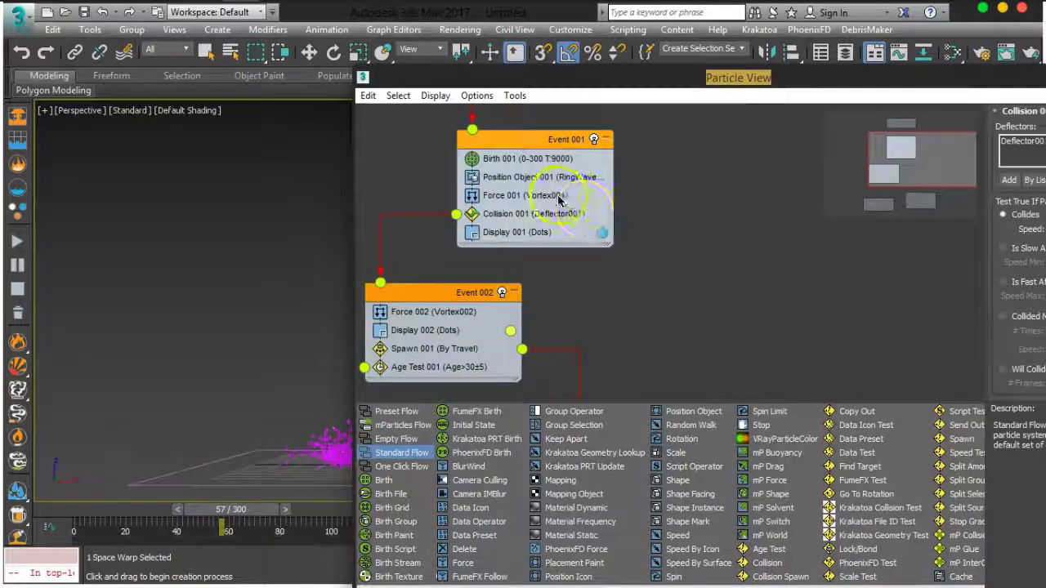
Append Force 003 right under Force 001 in Event 001 and assign Wind001 to it via By List
click(531, 196)
right_click(533, 201)
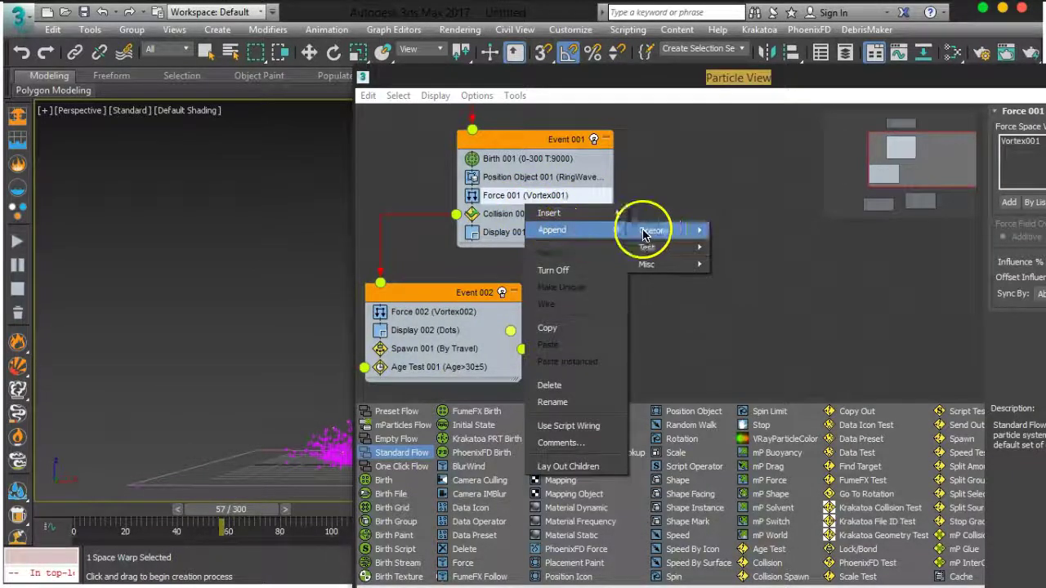
click(615, 196)
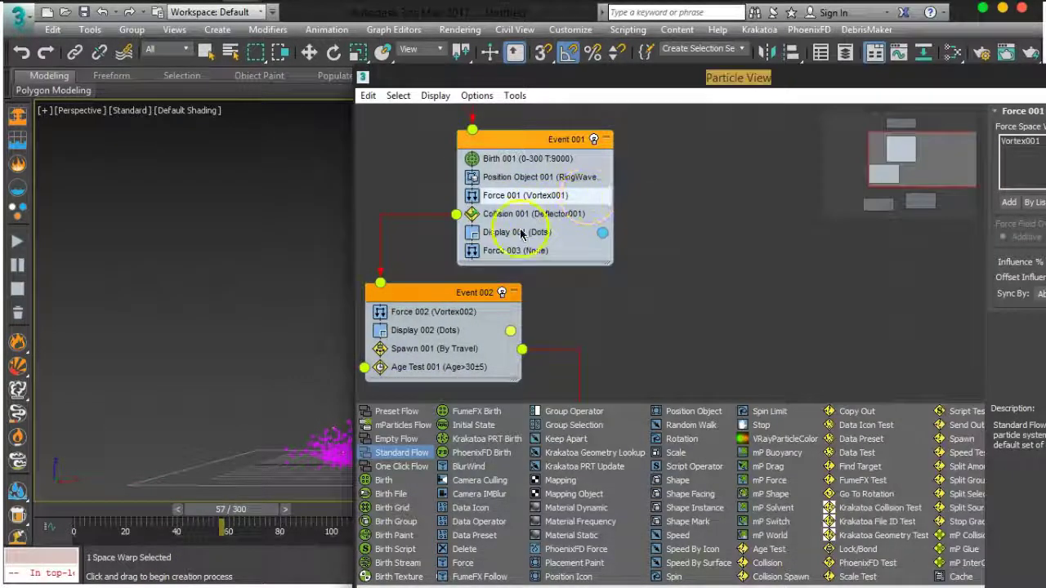
click(509, 258)
drag(508, 257, 503, 211)
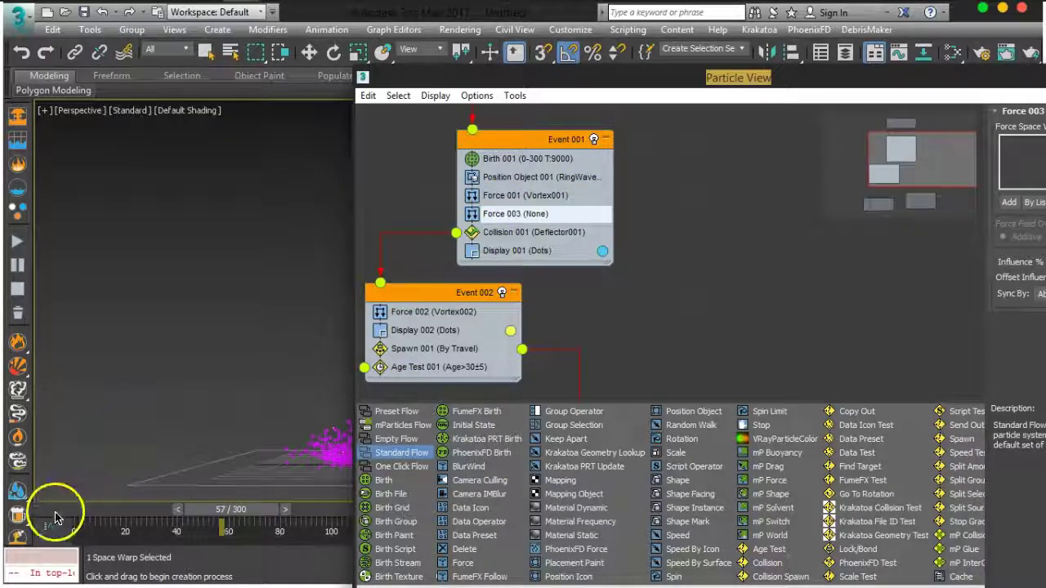
drag(624, 87, 309, 76)
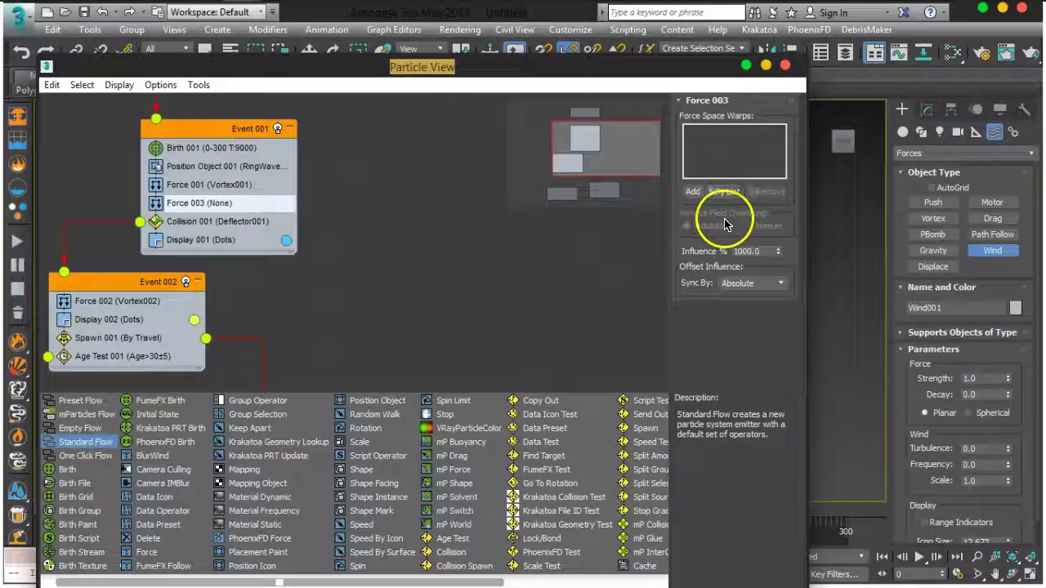
click(723, 192)
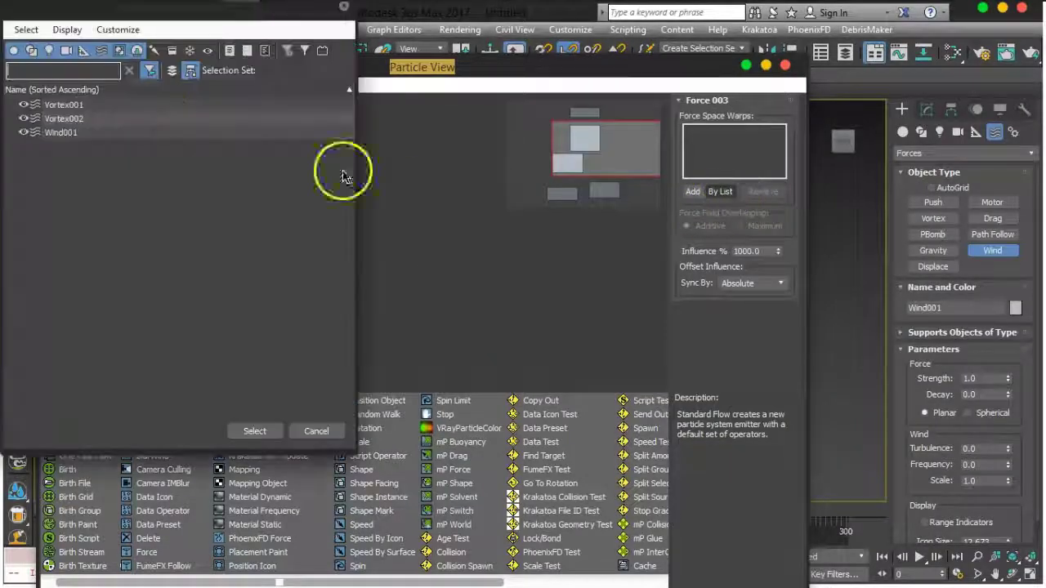
click(80, 133)
click(255, 430)
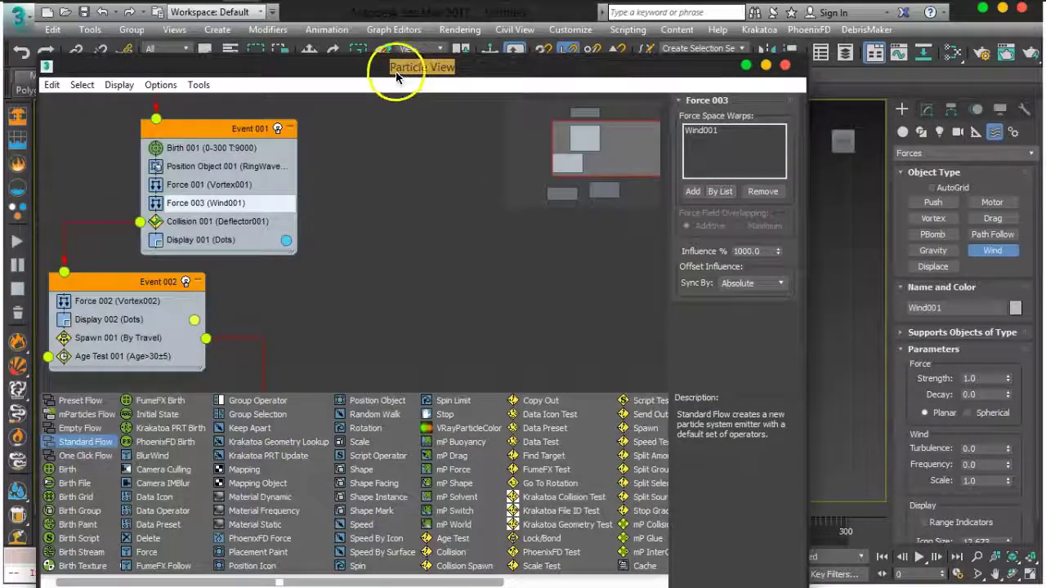
drag(397, 76, 0, 76)
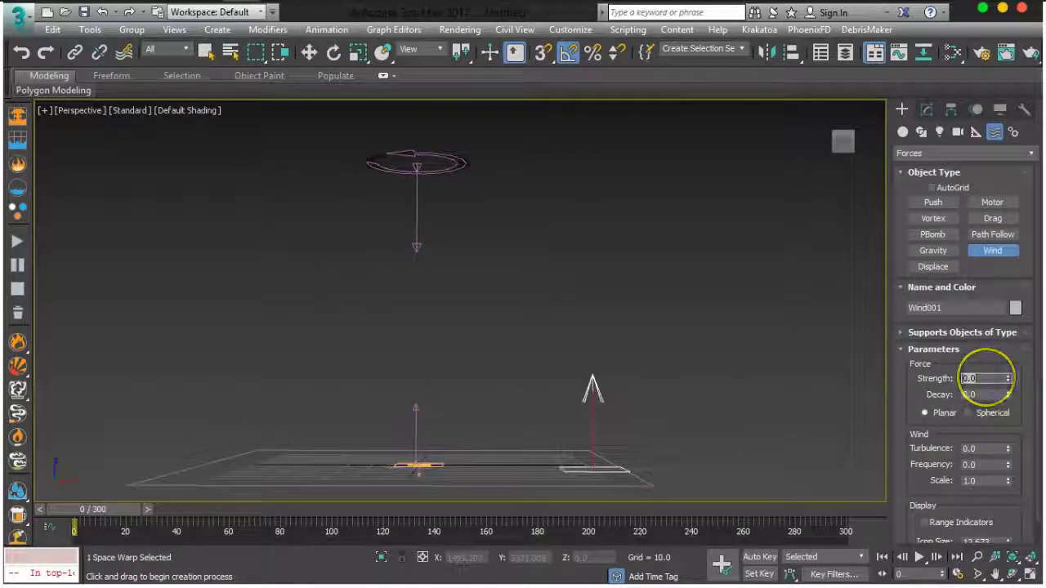
Select Wind001 and raise its turbulence to about 1.05 in the Modify panel
drag(91, 535, 229, 526)
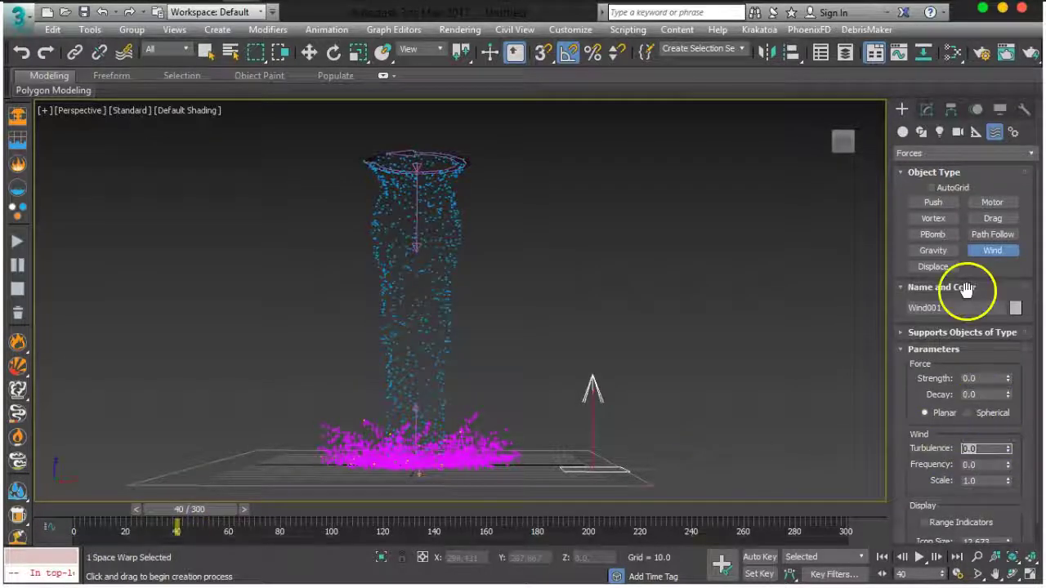
click(205, 51)
click(560, 462)
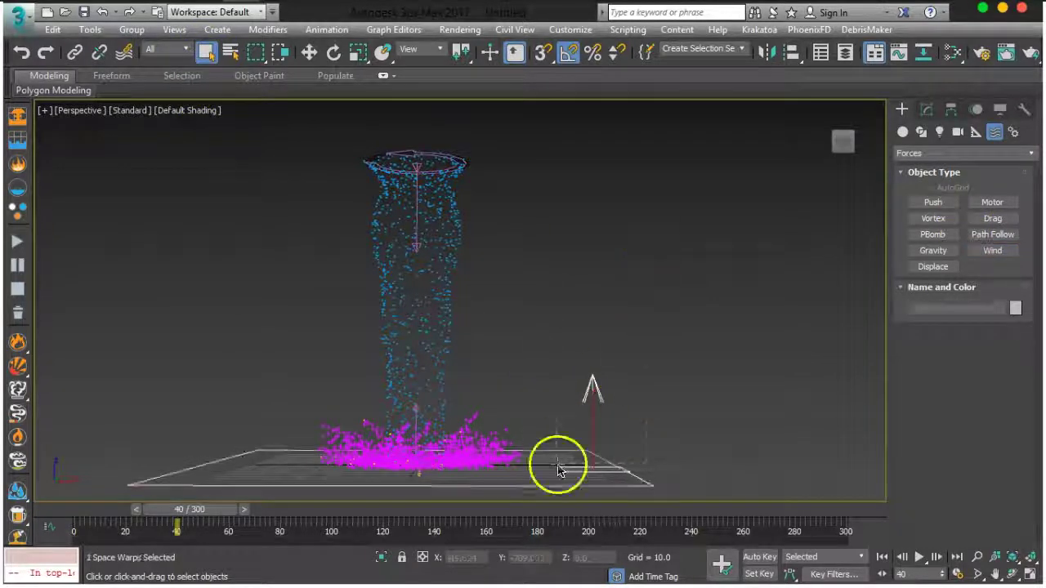
click(594, 382)
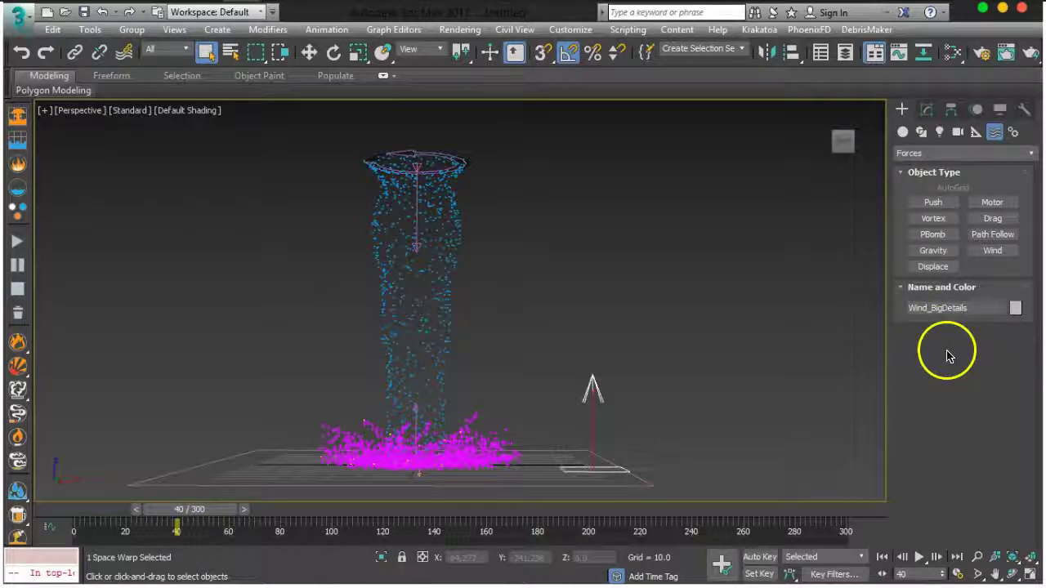
text(Wind_BigDetails)
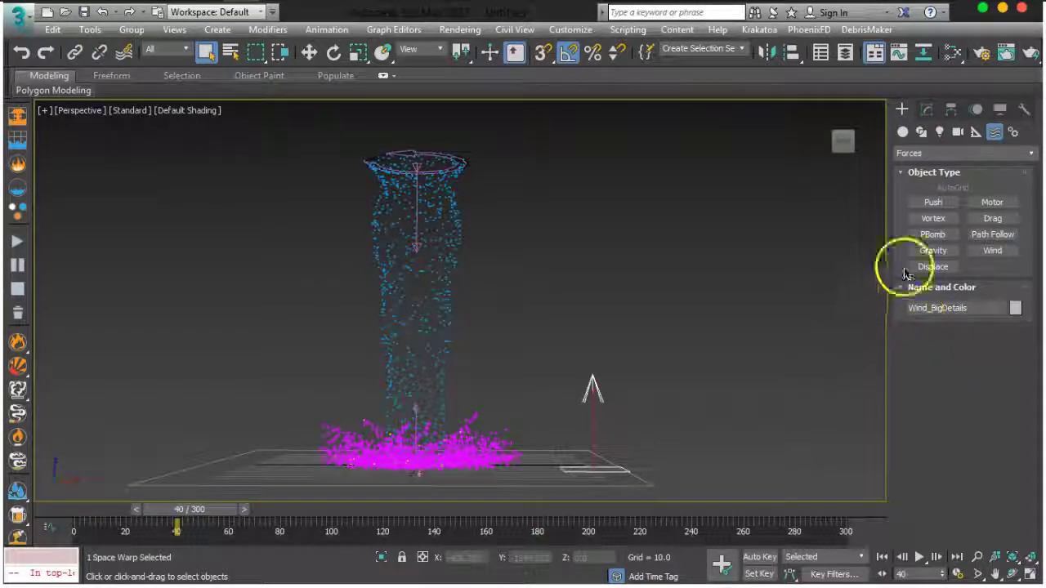
click(927, 109)
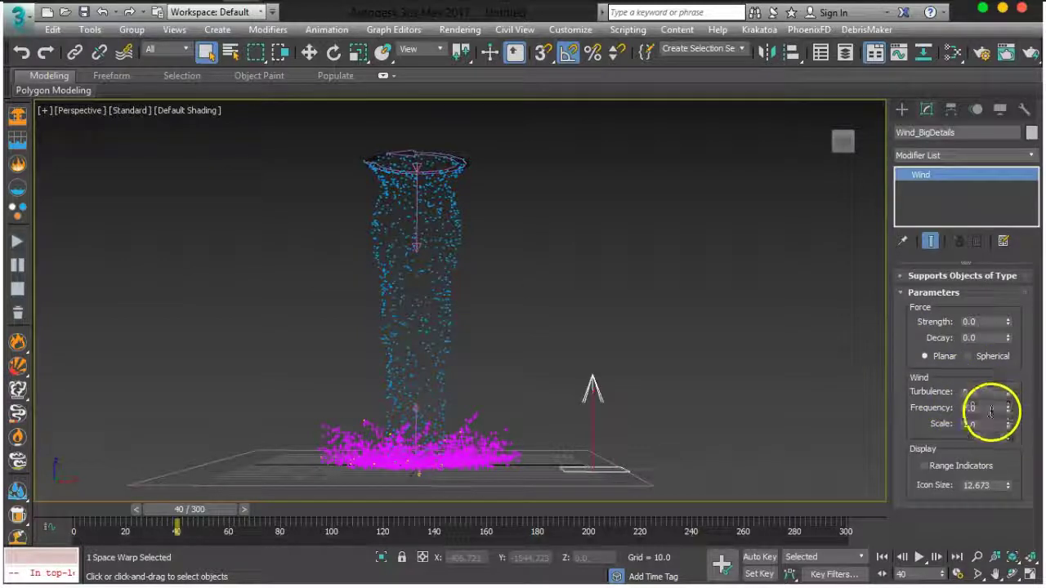
drag(1008, 393, 1002, 307)
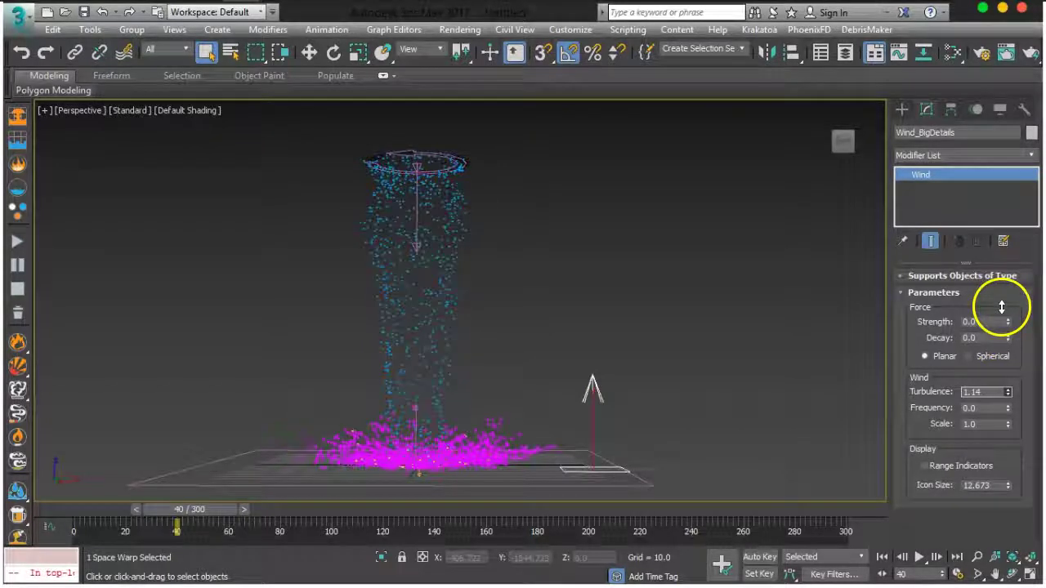
drag(1002, 307, 1006, 315)
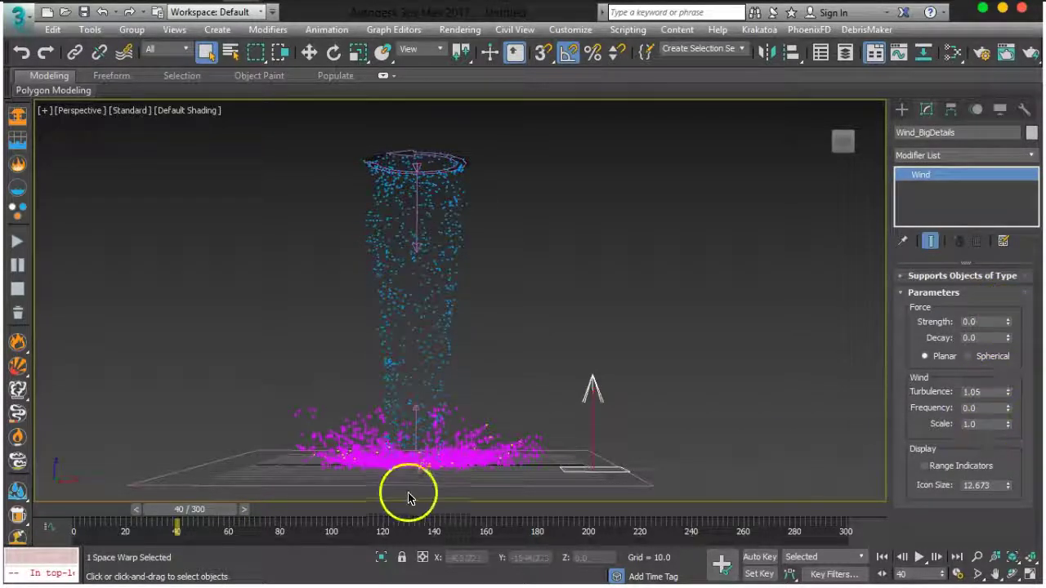
mouse_move(206, 507)
mouse_down()
mouse_move(156, 519)
mouse_move(294, 528)
mouse_up()
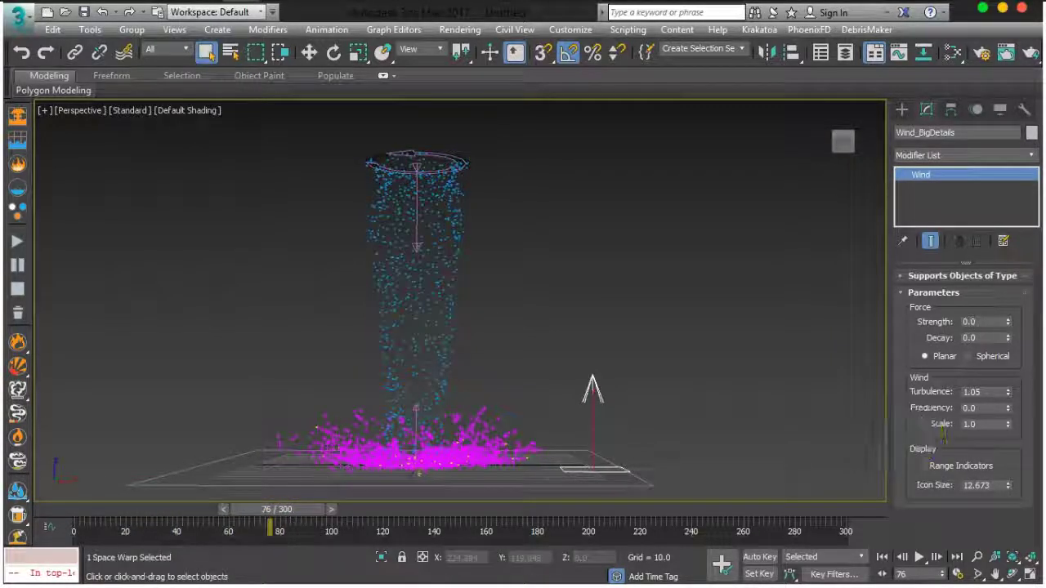
Raise Birth 001's emission to 15000 particles, adjusting PF Source 001's particle upper limit
key(6)
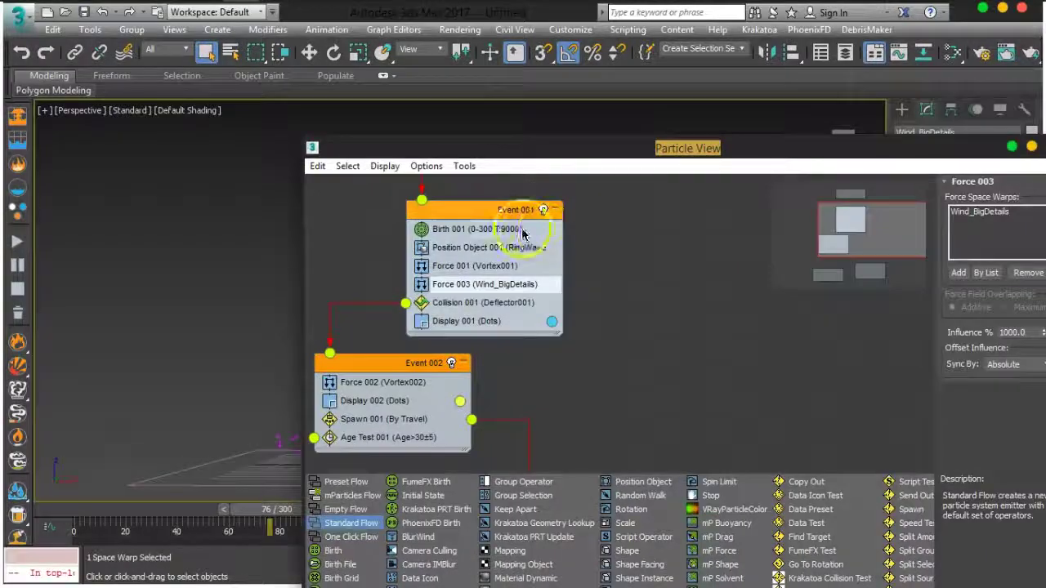
click(458, 229)
drag(662, 156, 404, 151)
text(15000)
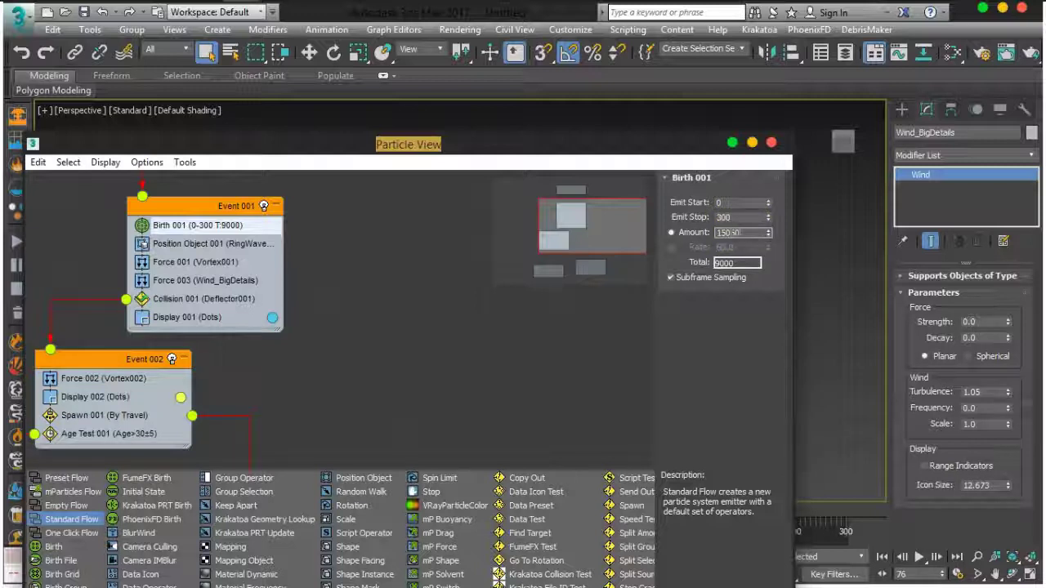
middle_drag(393, 222, 275, 262)
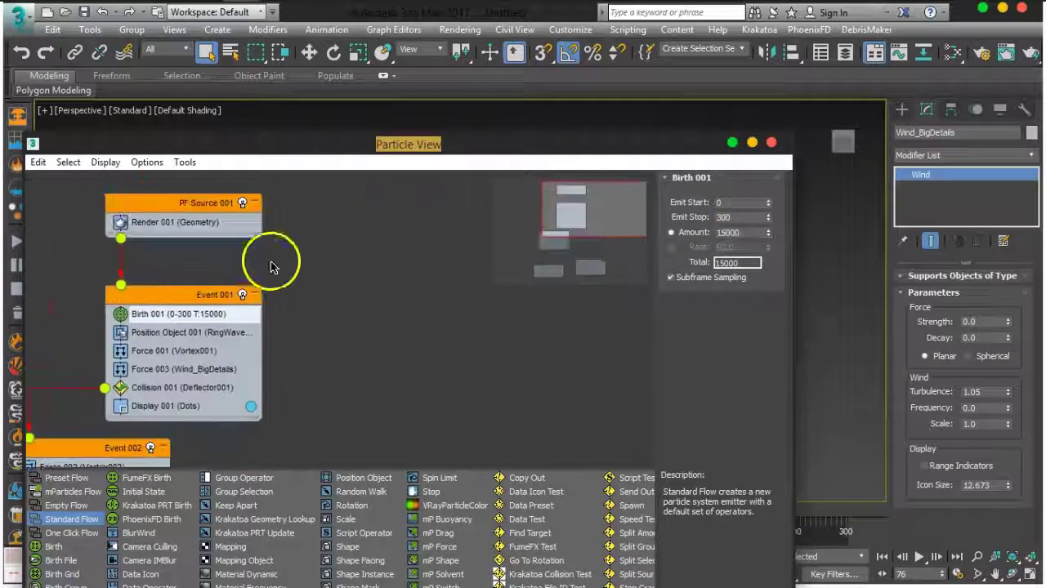
click(193, 204)
double_click(754, 404)
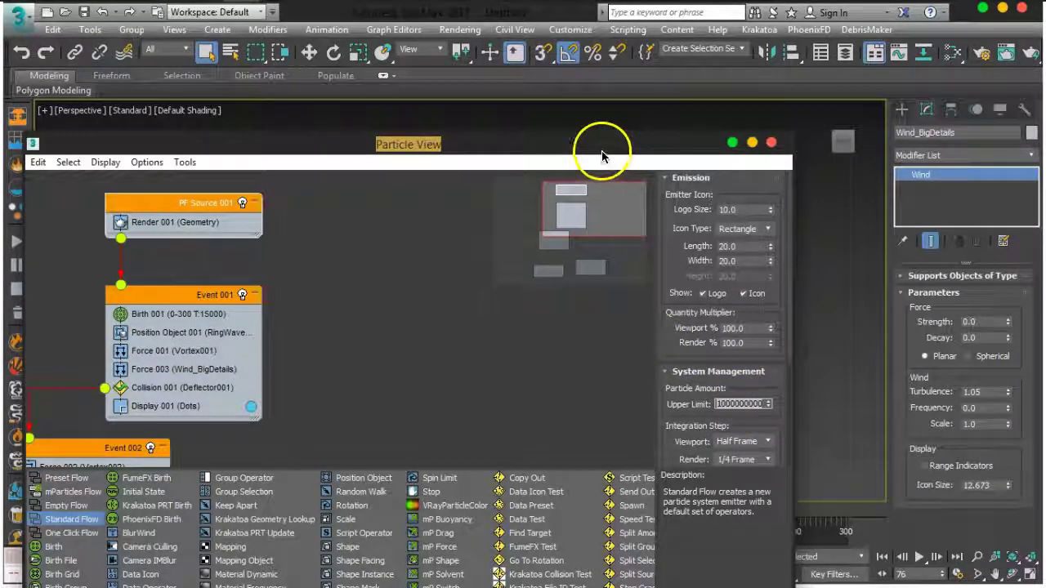
key(6)
mouse_move(275, 511)
mouse_down()
mouse_move(129, 521)
mouse_move(237, 525)
mouse_move(243, 513)
mouse_up()
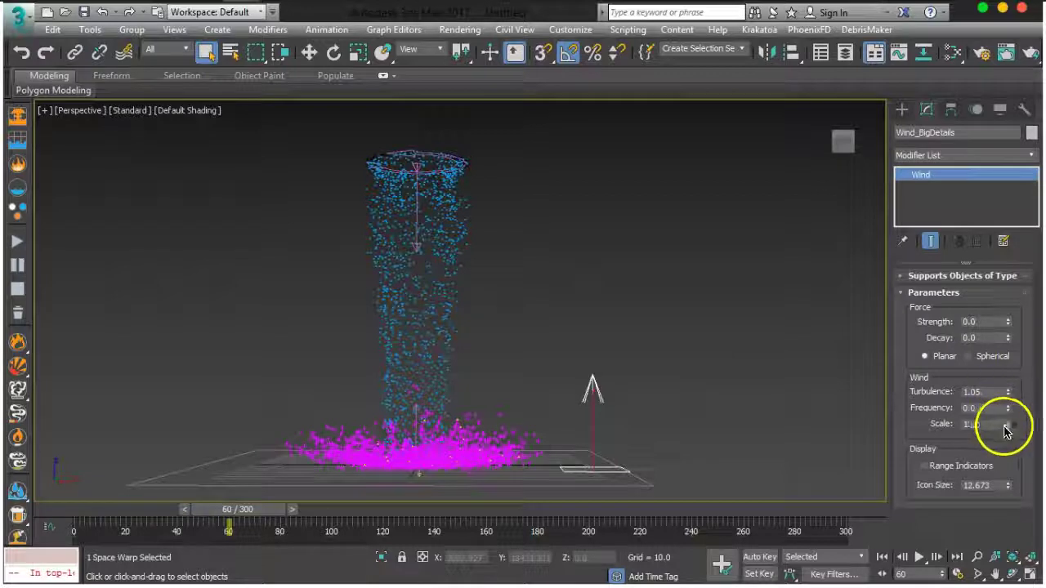
Give Wind_BigDetails scale 1.16 and strength 0.02, then scrub from frame 0 to about 33
drag(1009, 428, 1008, 395)
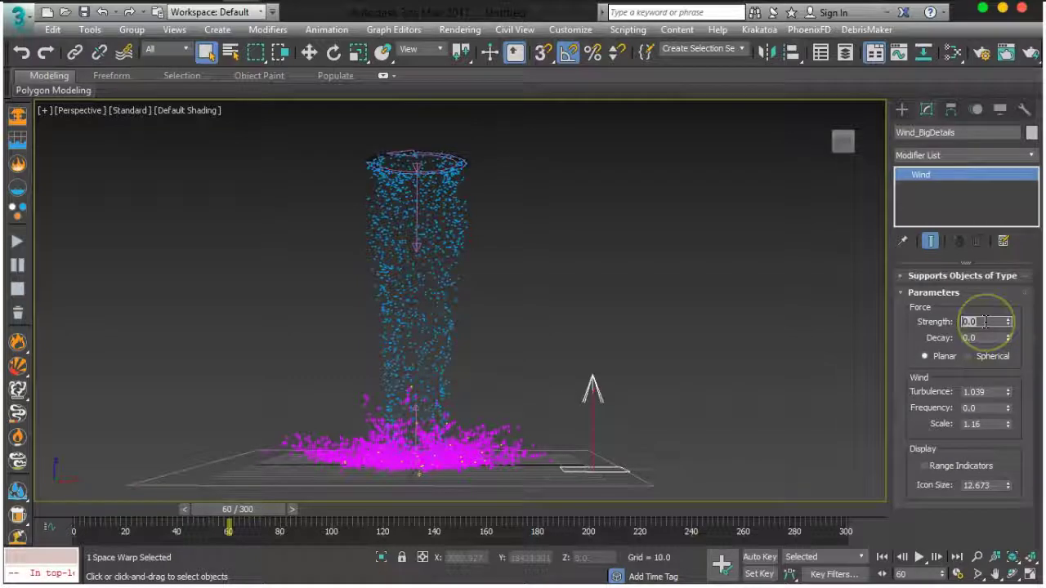
text(2)
key(Return)
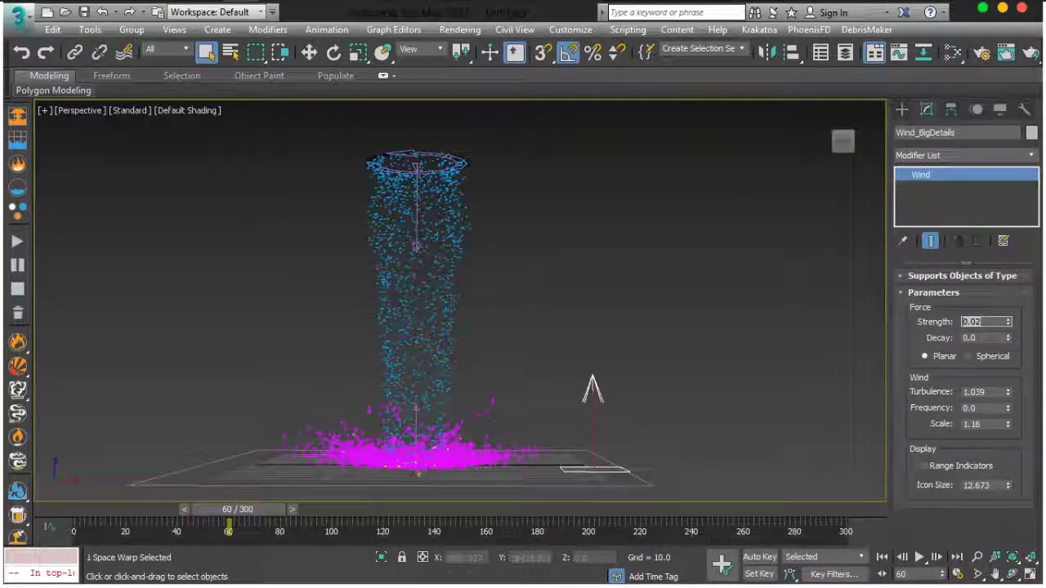
click(78, 510)
drag(81, 514, 166, 514)
mouse_move(489, 308)
alt+middle_down()
mouse_move(500, 374)
mouse_move(563, 376)
alt+middle_up()
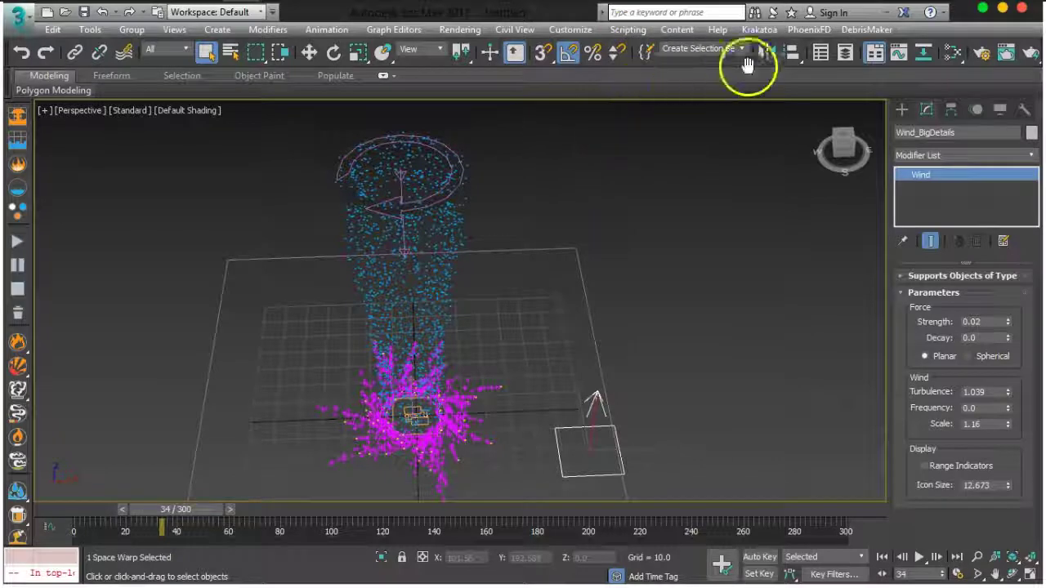
Align the wind force to the tornado's top ring and drop it to ground level, Z about -5.47
click(792, 52)
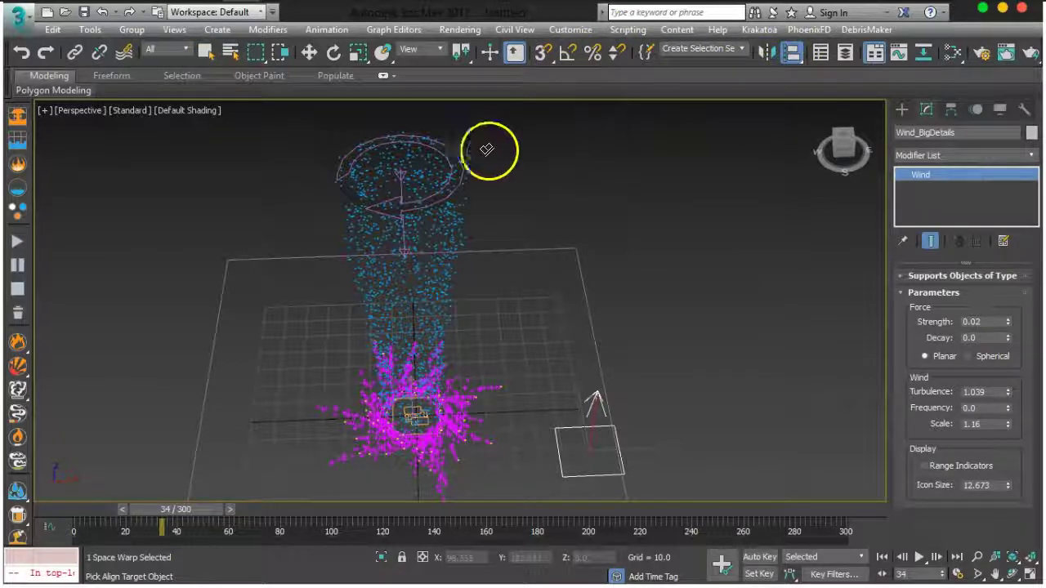
click(465, 184)
click(533, 431)
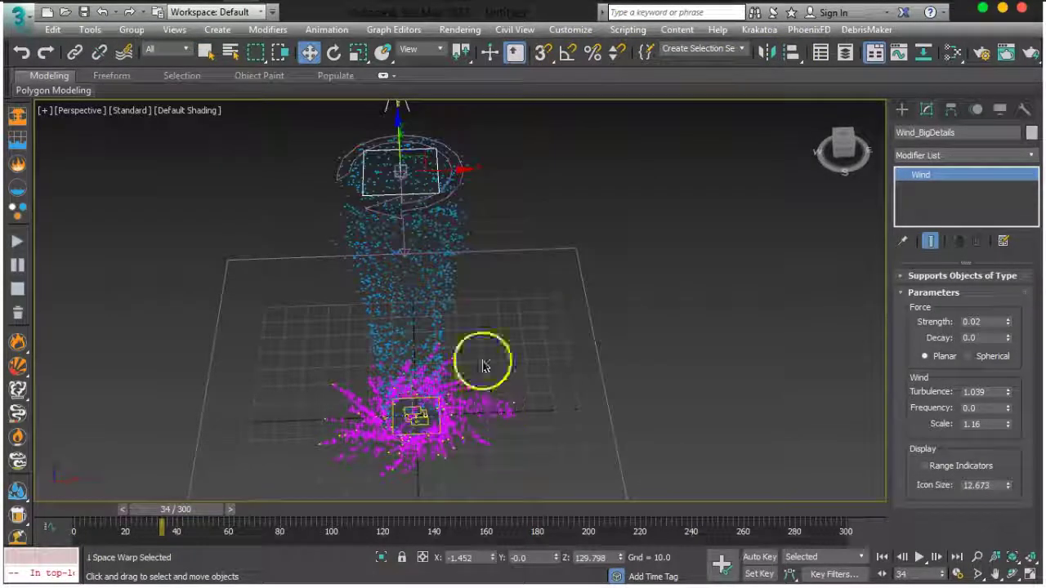
mouse_move(532, 269)
alt+middle_down()
mouse_move(523, 236)
mouse_move(541, 282)
mouse_move(549, 262)
alt+middle_up()
drag(480, 134, 493, 401)
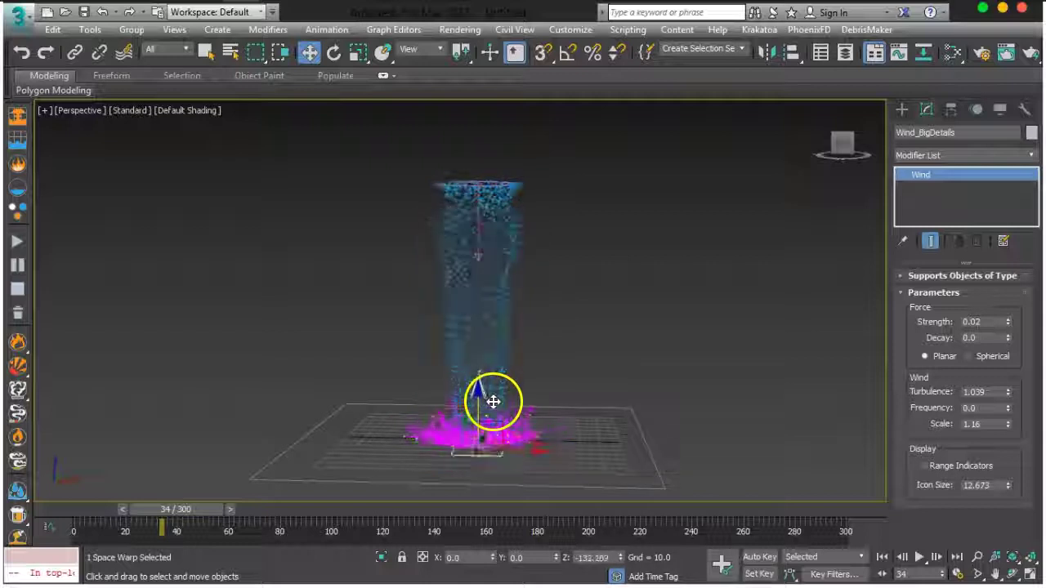
mouse_move(700, 428)
alt+middle_down()
mouse_move(557, 384)
mouse_move(492, 409)
alt+middle_up()
Shift-drag a copy of the wind along X, naming it Wind_SmallDetails
mouse_move(187, 509)
mouse_down()
mouse_move(136, 516)
mouse_move(233, 518)
mouse_up()
scroll(537, 259, down, 3)
scroll(537, 258, down, 2)
alt+middle_drag(537, 259, 537, 266)
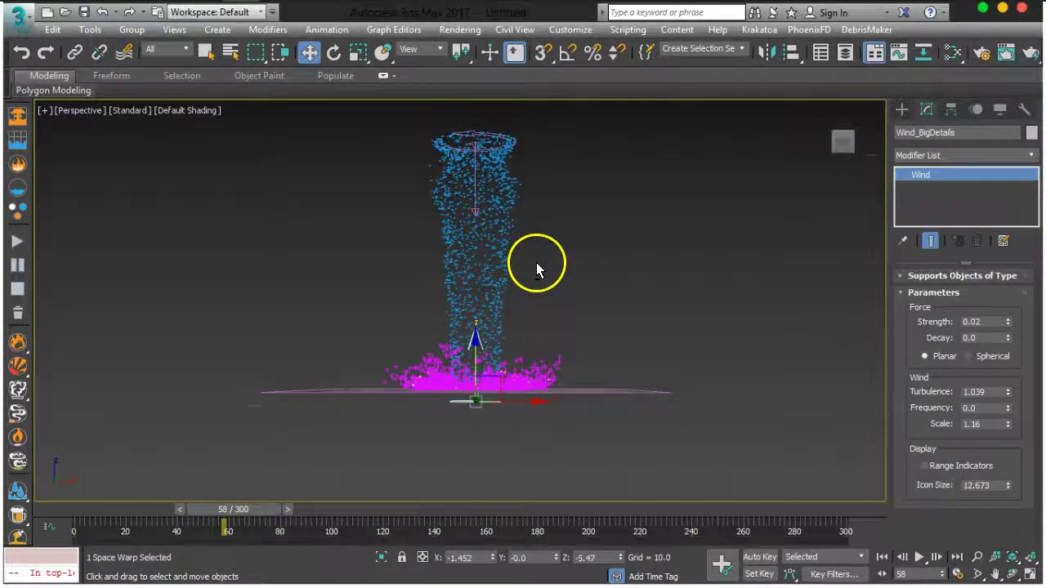
scroll(528, 276, up, 3)
scroll(498, 349, up, 1)
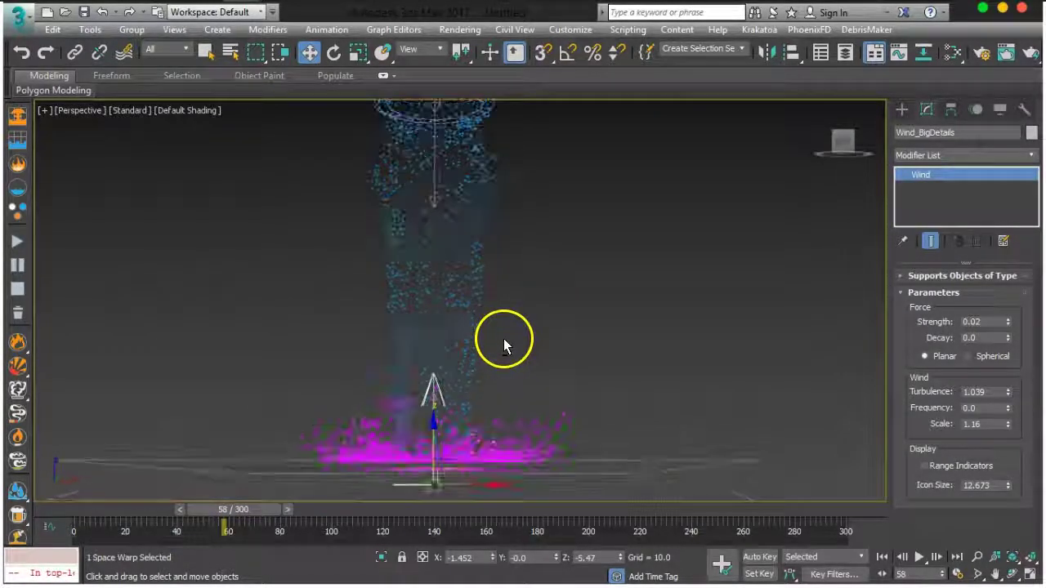
alt+middle_drag(509, 338, 596, 396)
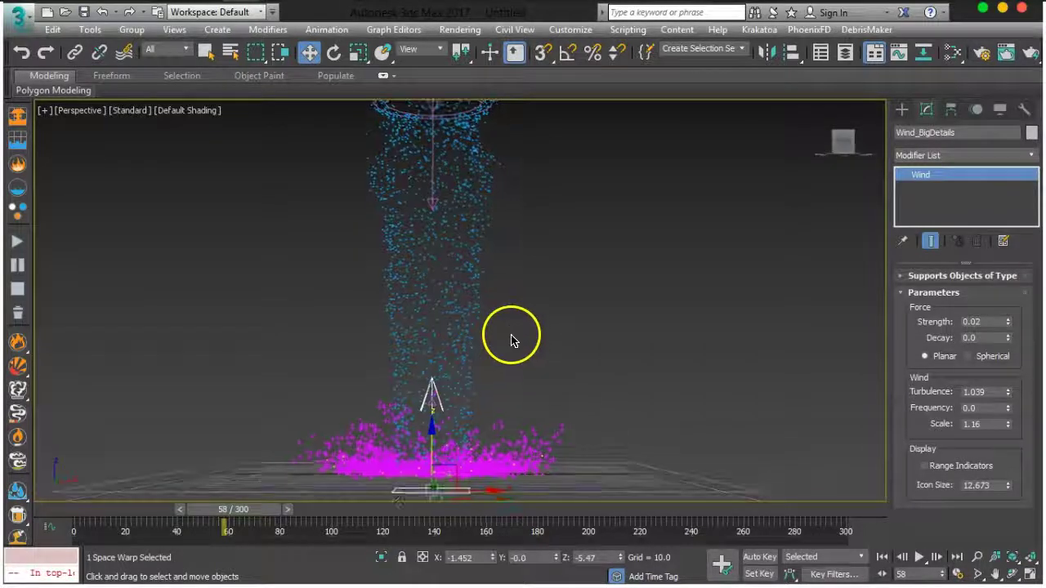
shift+drag(479, 483, 591, 481)
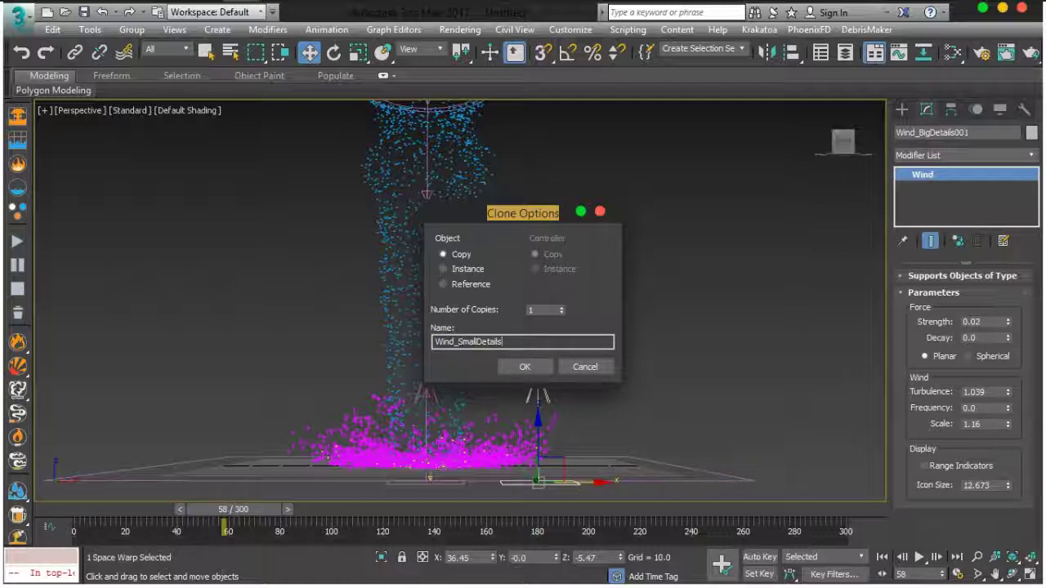
Confirm the Wind_SmallDetails clone and add it to Force 003's force list in Particle View
key(Return)
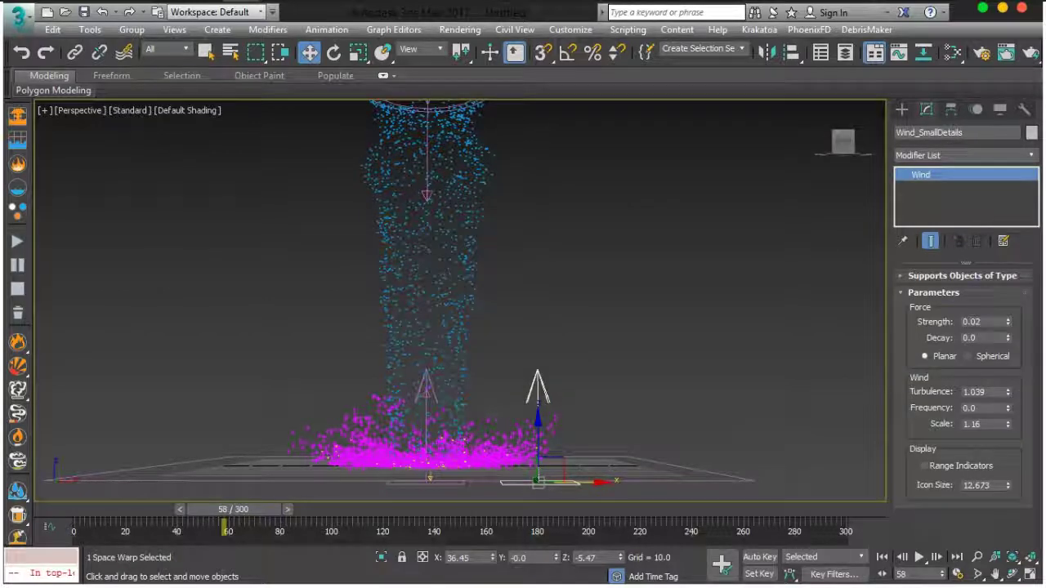
key(6)
mouse_move(1005, 112)
mouse_down()
mouse_move(458, 23)
mouse_move(245, 12)
mouse_move(240, 26)
mouse_up()
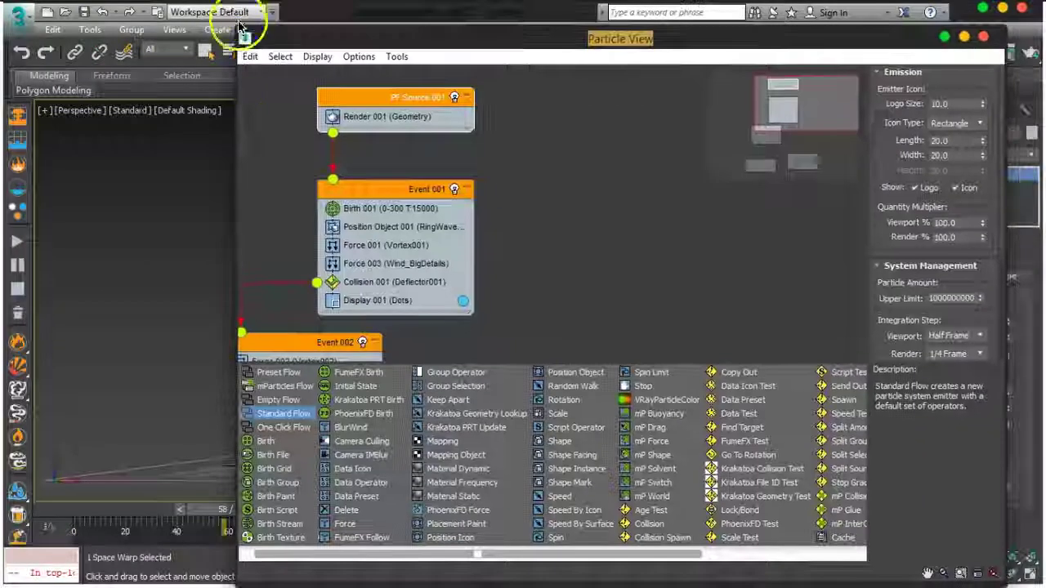
click(403, 263)
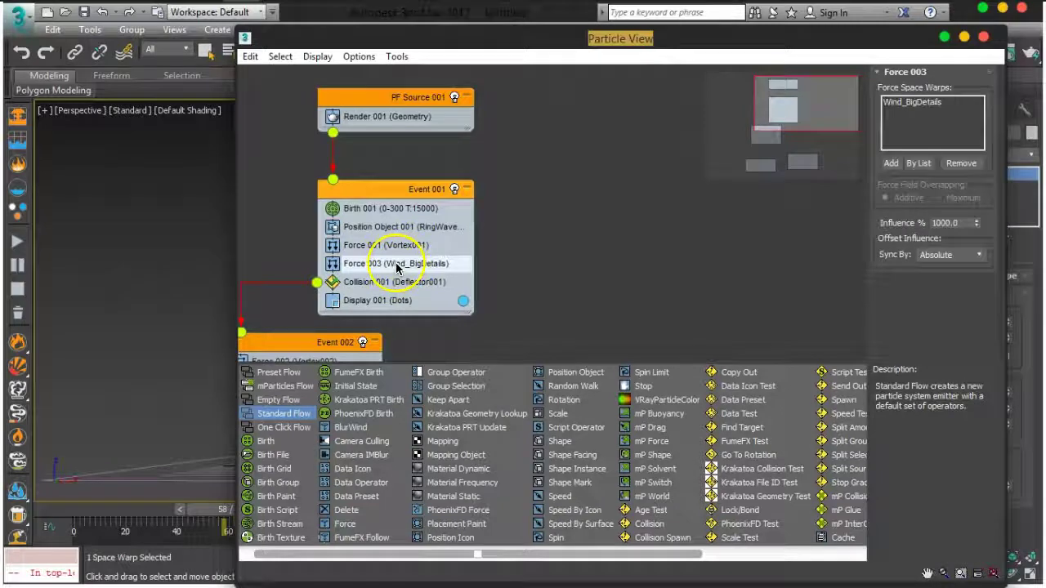
click(917, 164)
click(127, 132)
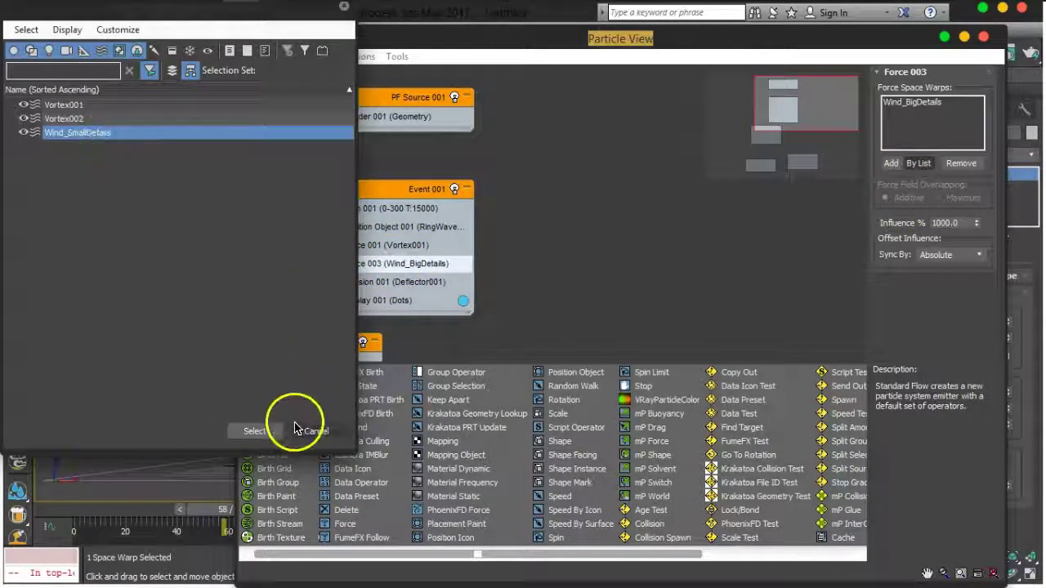
click(282, 429)
click(984, 36)
middle_drag(765, 392, 661, 374)
Set Wind_SmallDetails to scale 0.02, frequency 0.2 and turbulence 0.3
double_click(993, 425)
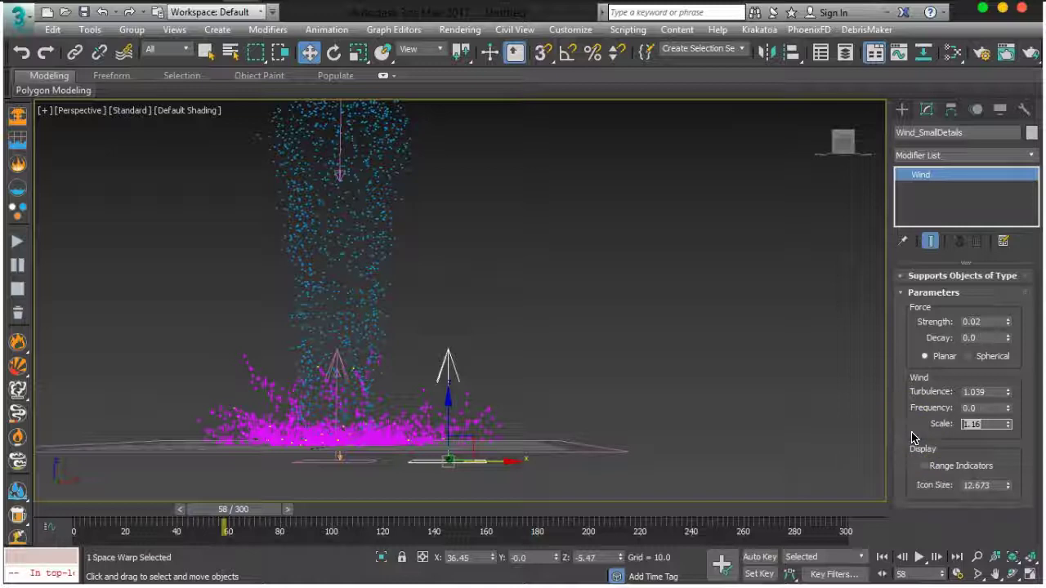
text(0.02)
key(Return)
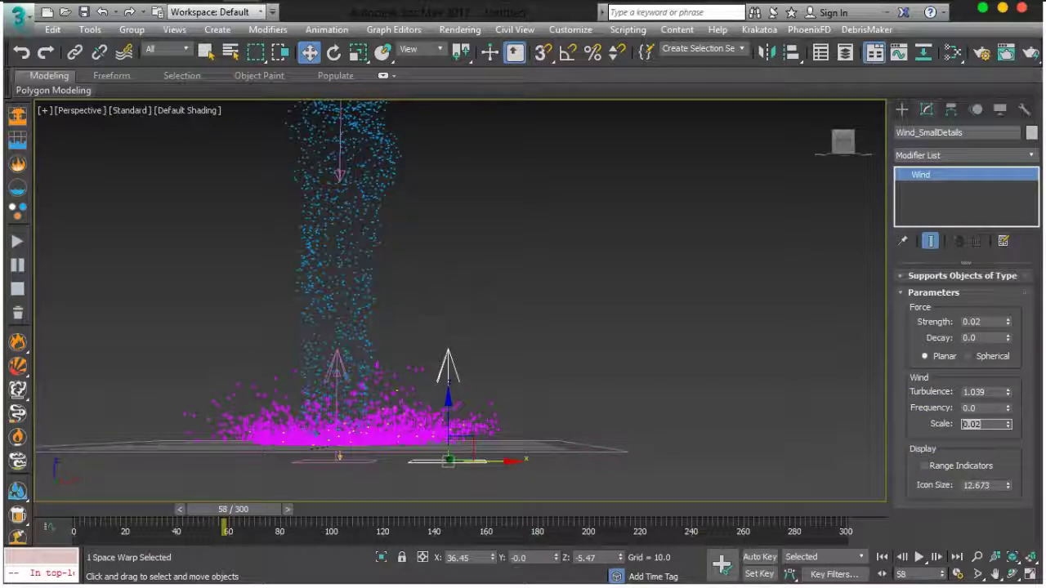
mouse_move(374, 444)
alt+middle_down()
mouse_move(518, 381)
mouse_move(285, 486)
alt+middle_up()
drag(226, 517, 341, 511)
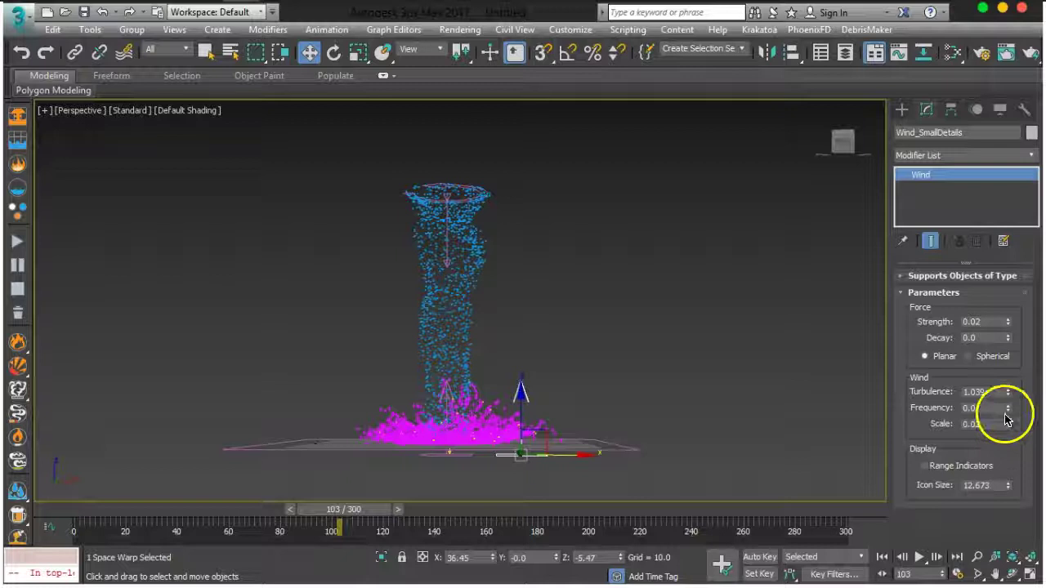
double_click(981, 408)
text(0.2)
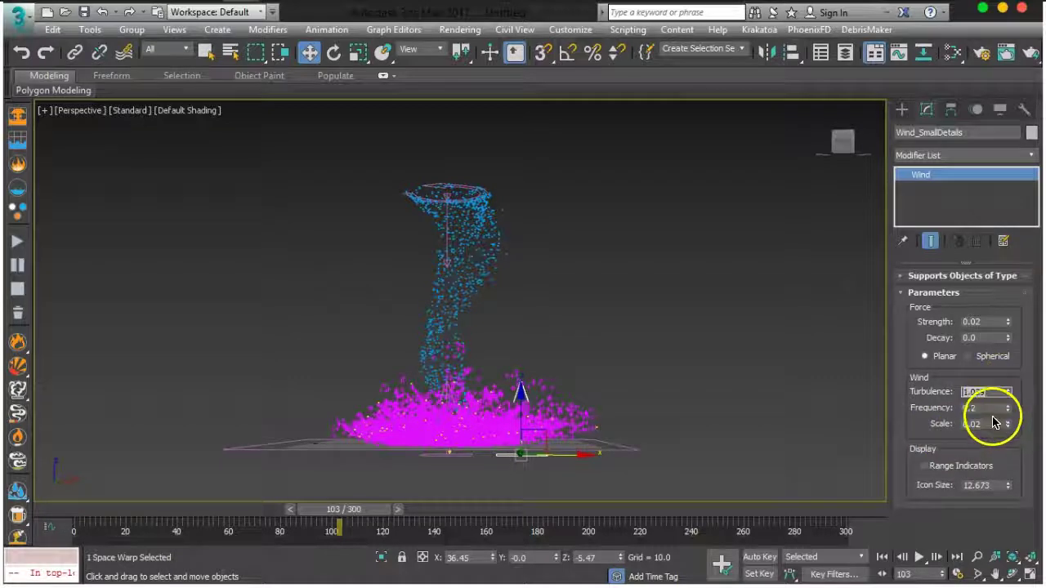
key(Return)
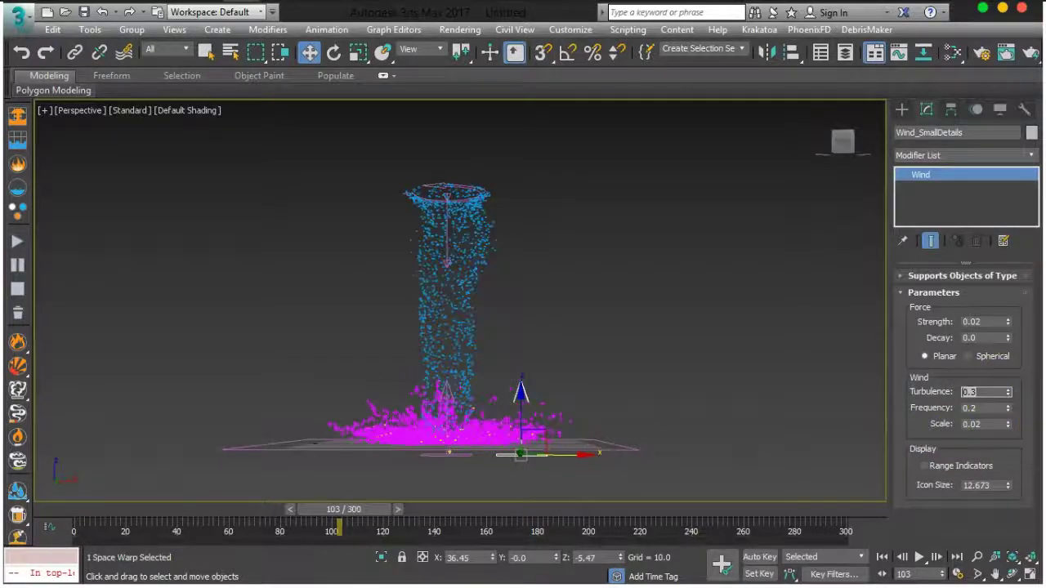
Slide Wind_SmallDetails to the right along X
mouse_move(127, 517)
mouse_down()
mouse_move(82, 509)
mouse_move(175, 510)
mouse_move(212, 523)
mouse_up()
key(w)
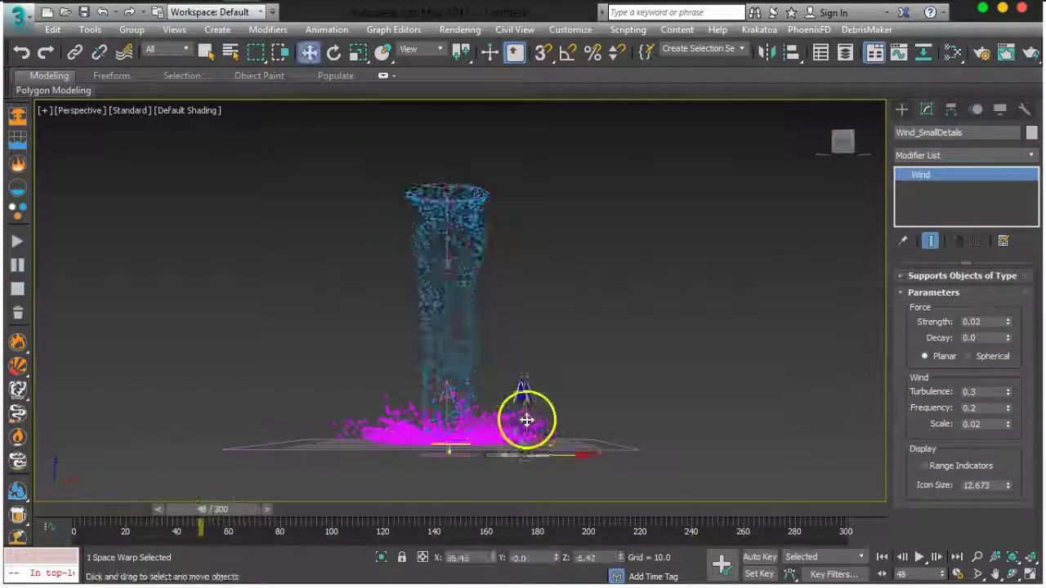
alt+middle_drag(523, 420, 545, 412)
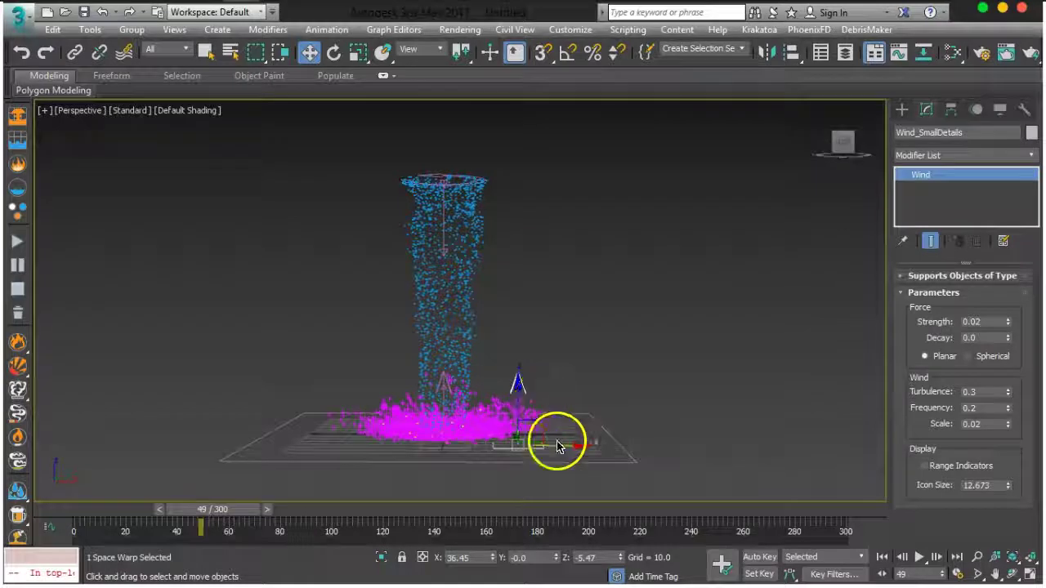
drag(560, 444, 586, 443)
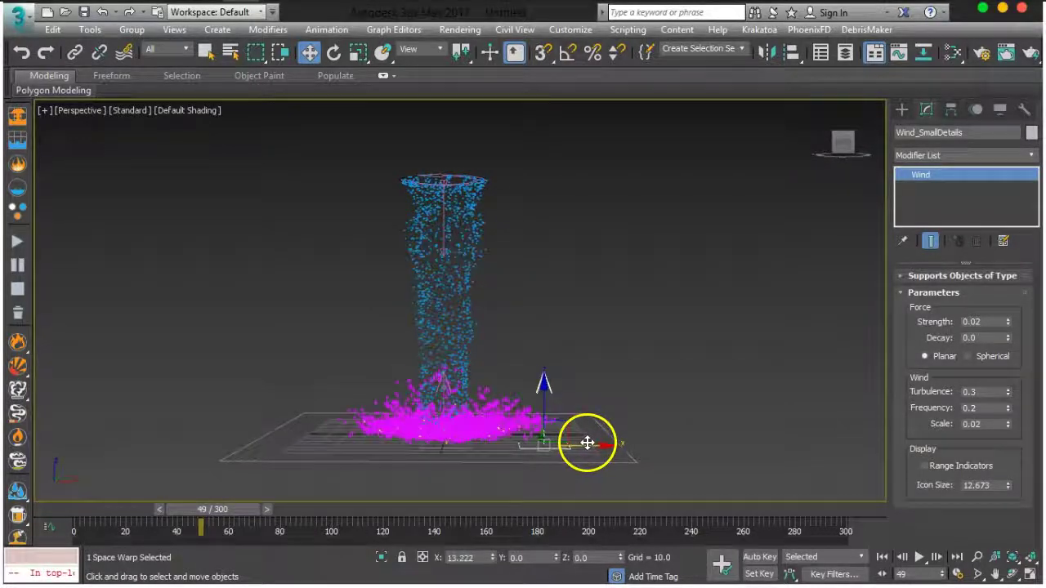
Tilt the wind about its X axis and raise its Frequency to 1.0
click(333, 52)
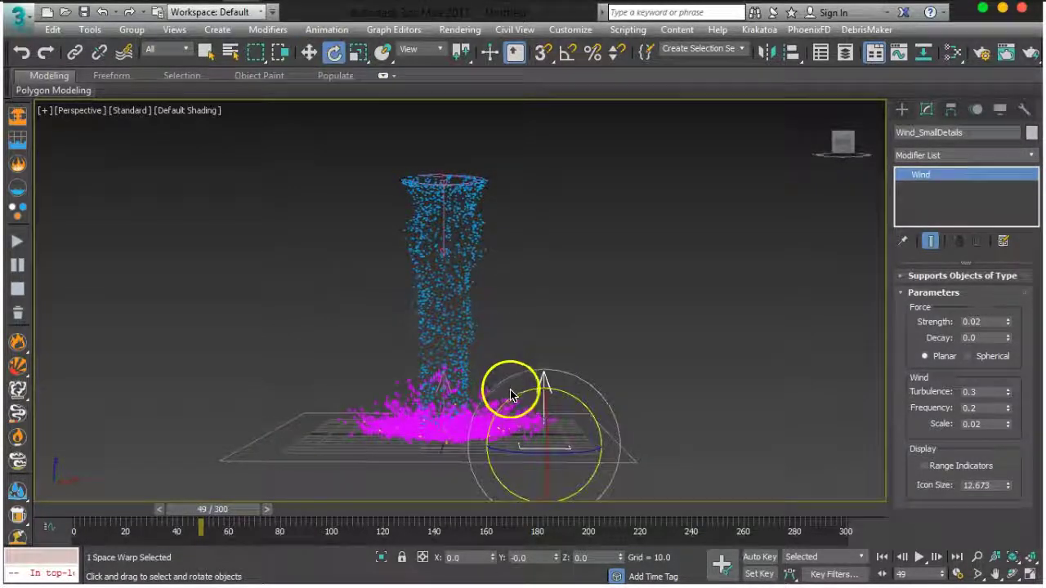
drag(516, 396, 486, 415)
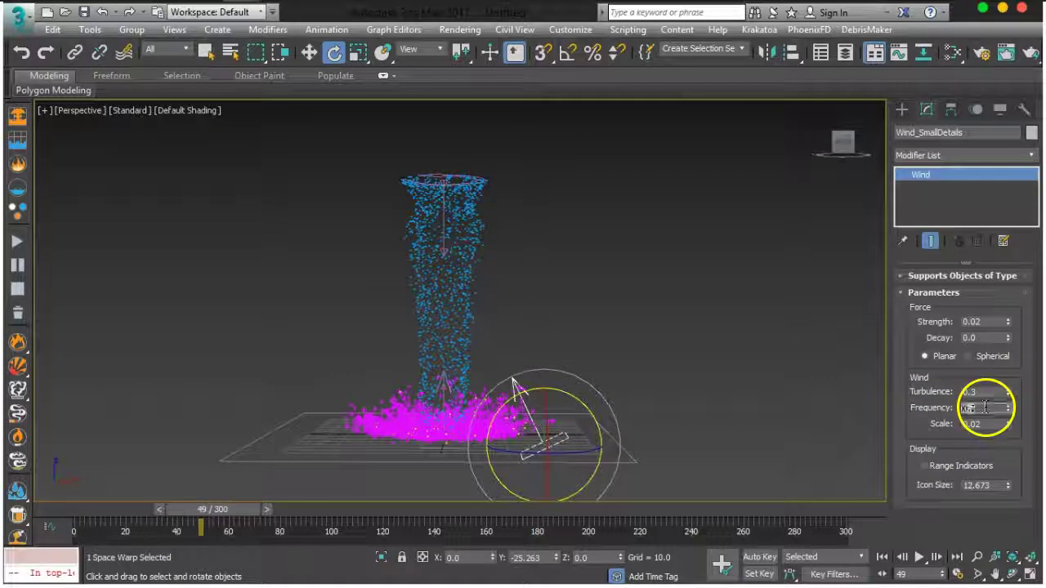
drag(986, 407, 970, 408)
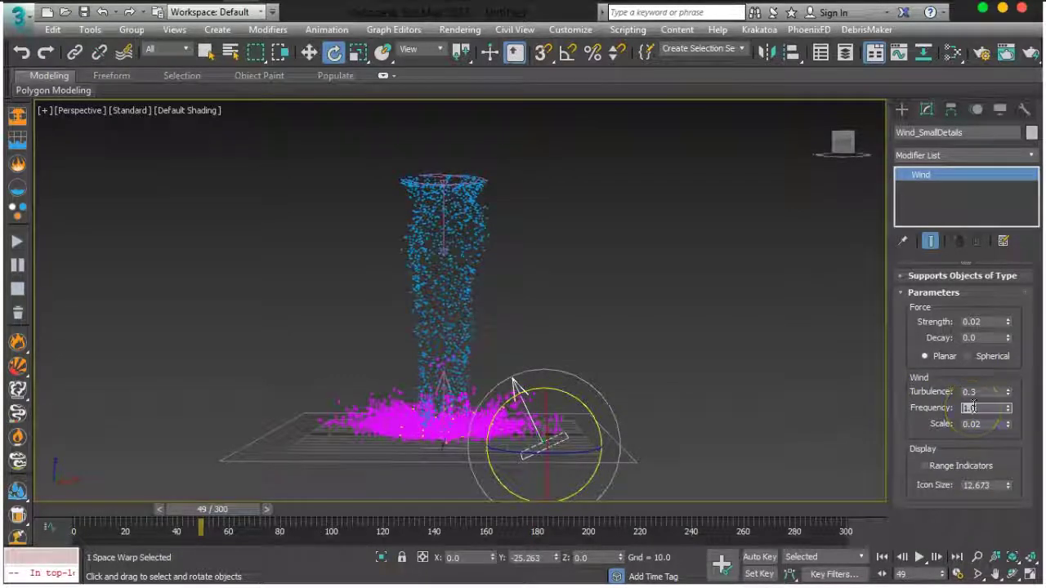
mouse_move(183, 520)
mouse_down()
mouse_move(128, 519)
mouse_move(219, 521)
mouse_up()
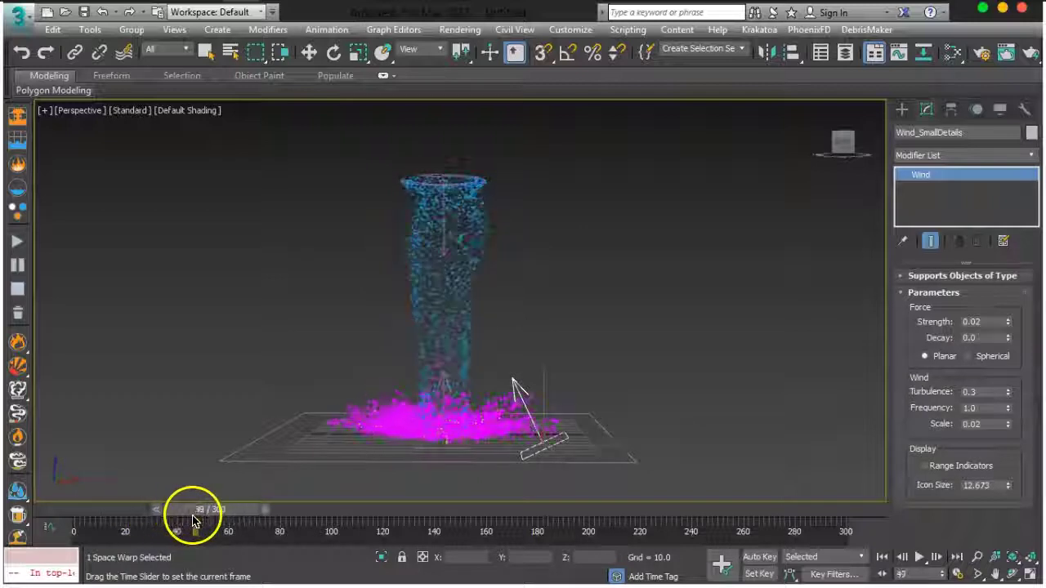
Commit a wind Turbulence of 0.5 and replay the particles from frame 0
key(e)
scroll(509, 342, up, 3)
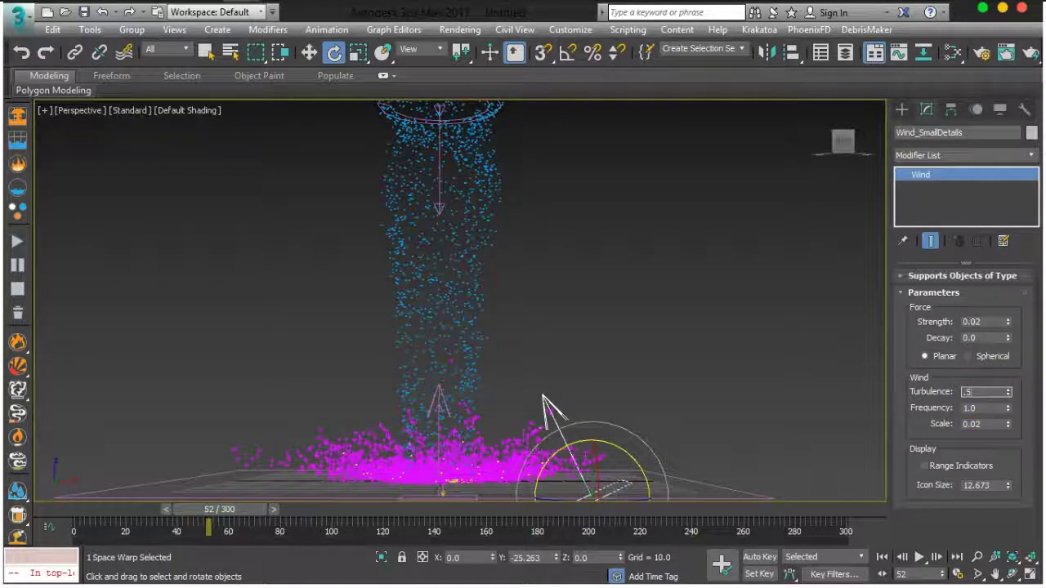
key(Return)
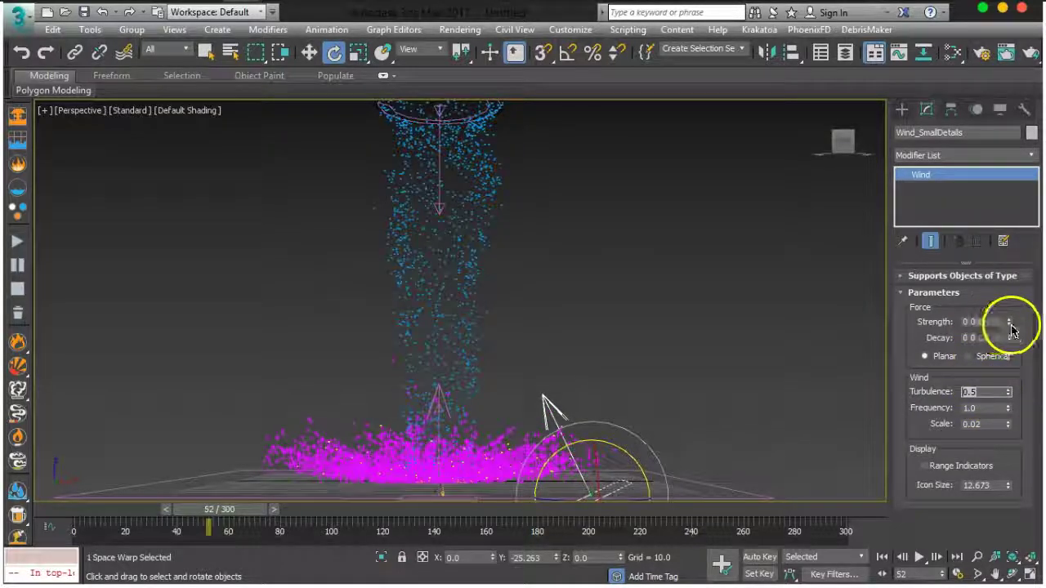
drag(262, 509, 105, 510)
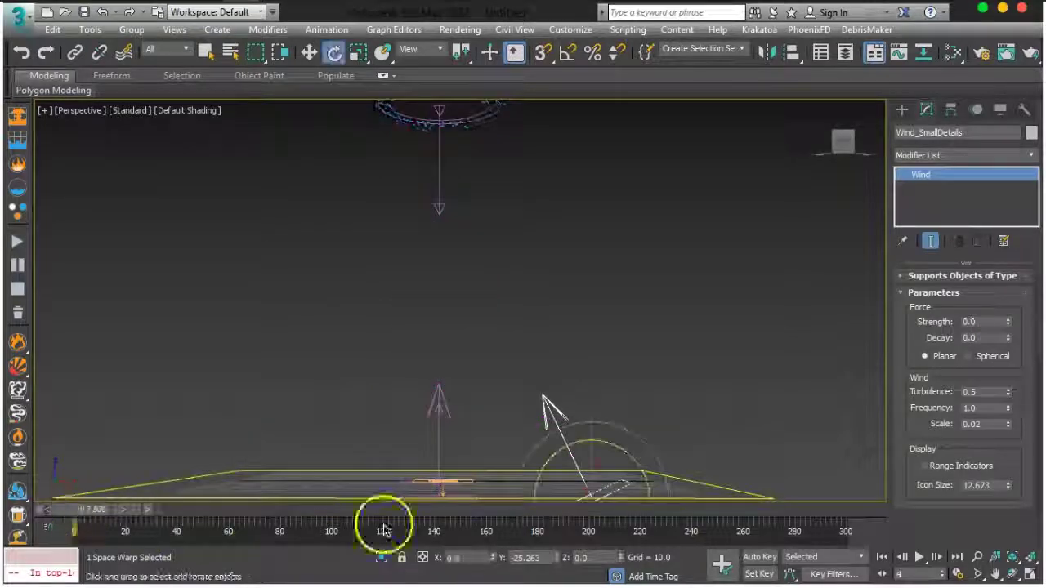
click(921, 558)
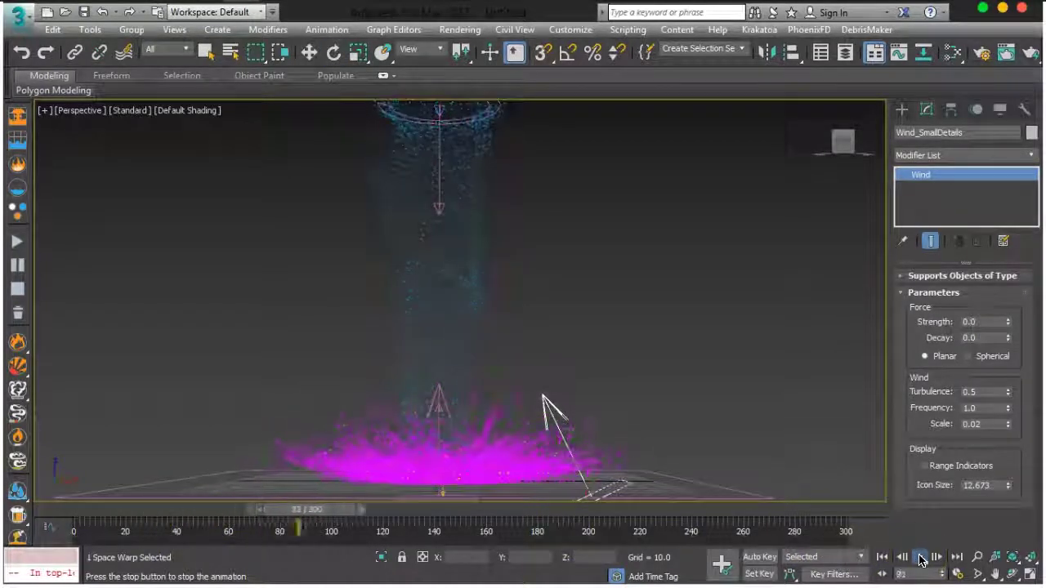
Set the Wind_SmallDetails Scale to 0.01
double_click(1002, 424)
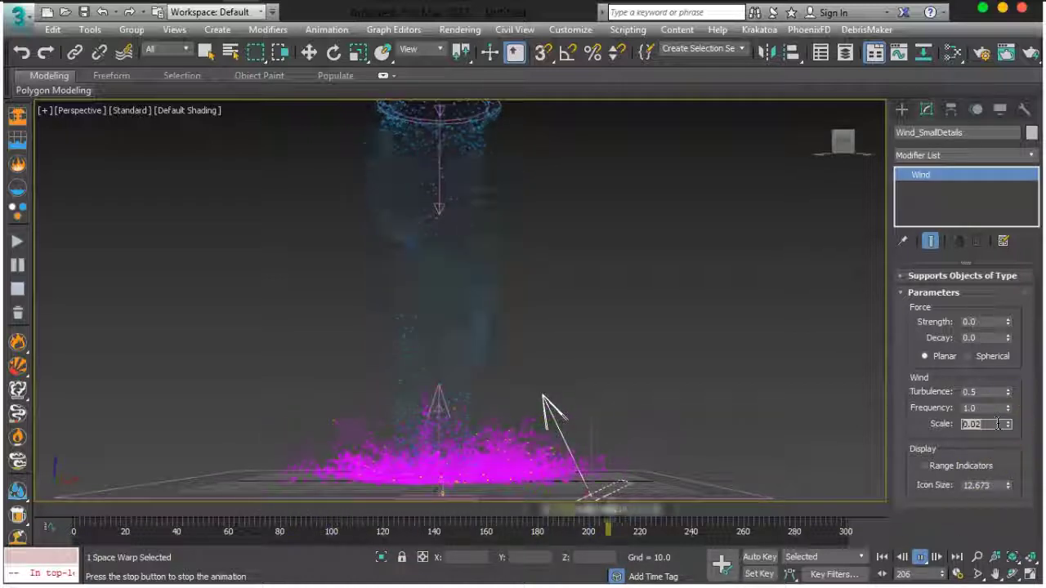
text(0.01)
key(Return)
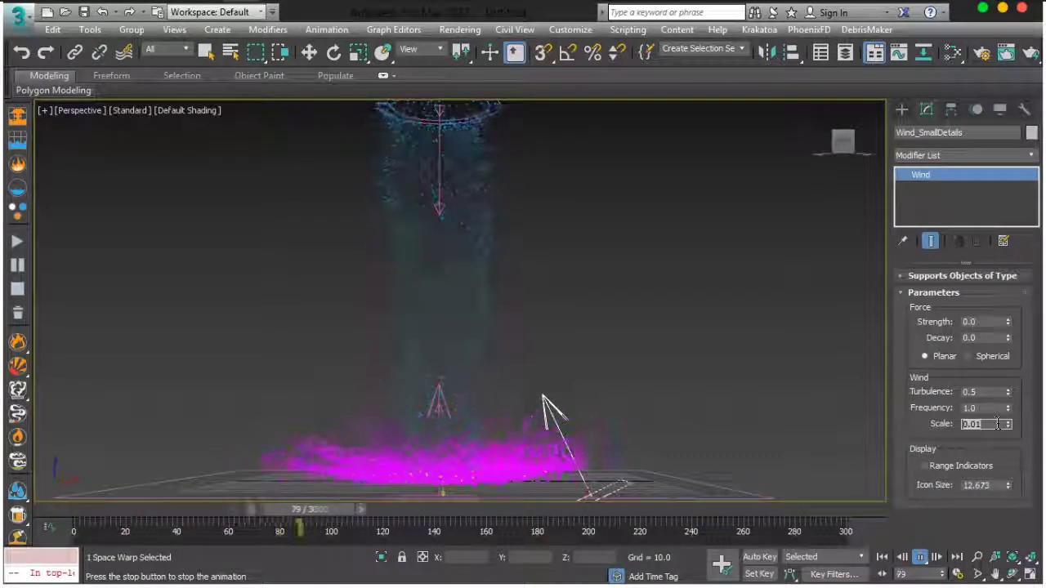
click(758, 409)
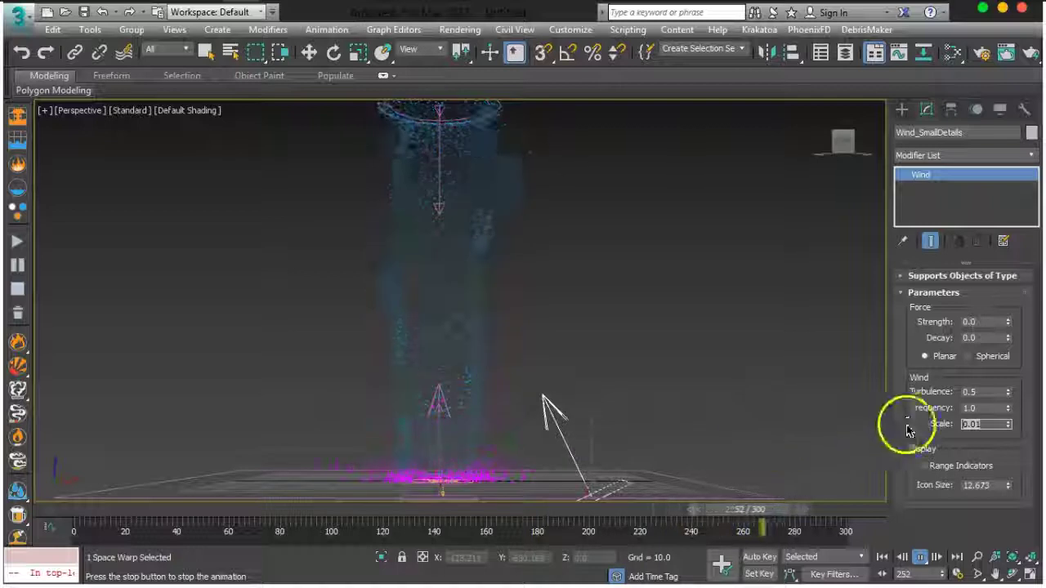
Set the wind Frequency to 0.1 and stop the preview playback
click(987, 408)
text(2)
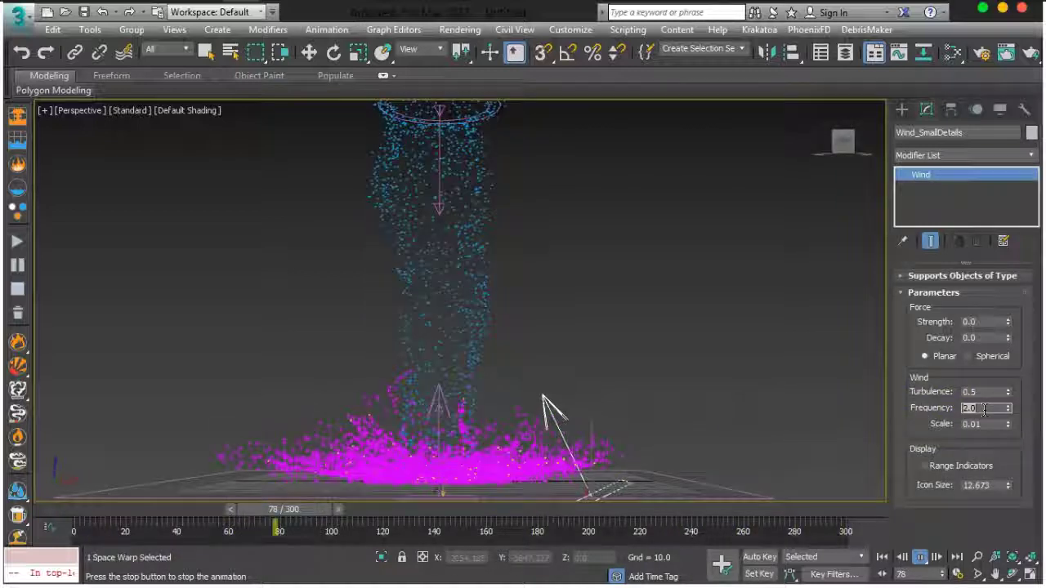
key(Return)
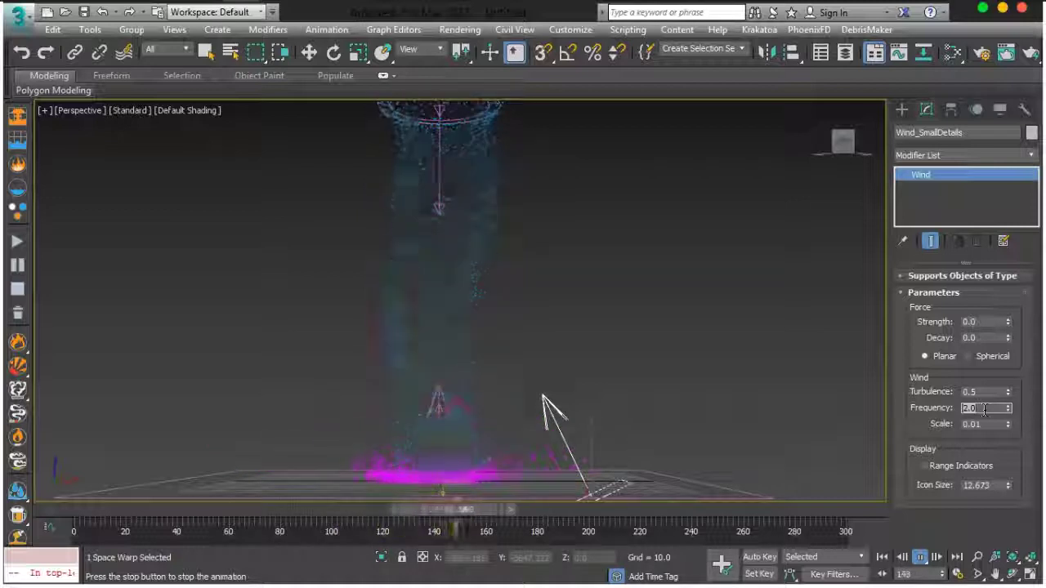
text(0.1)
key(Return)
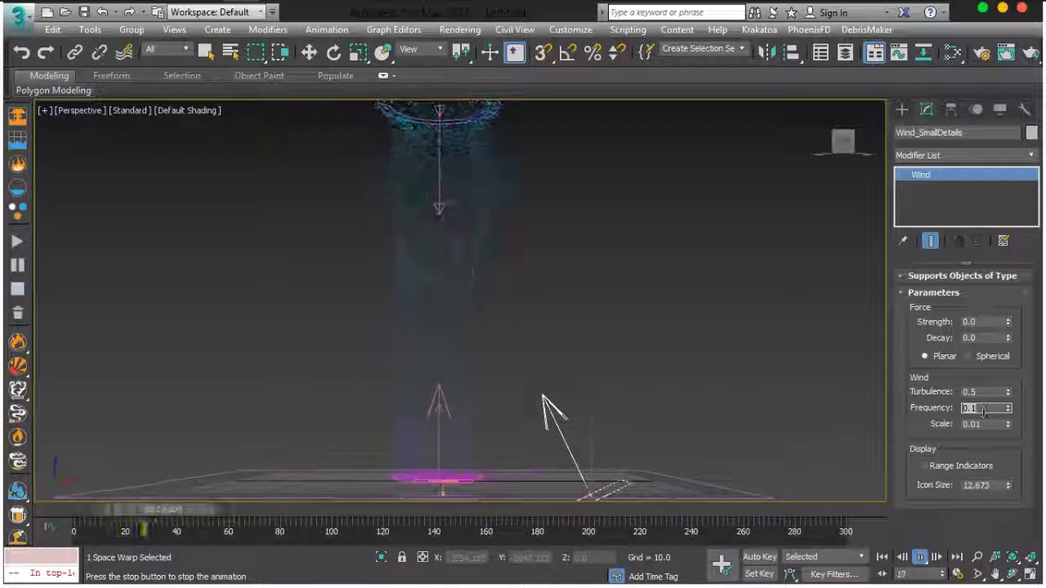
click(926, 558)
key(e)
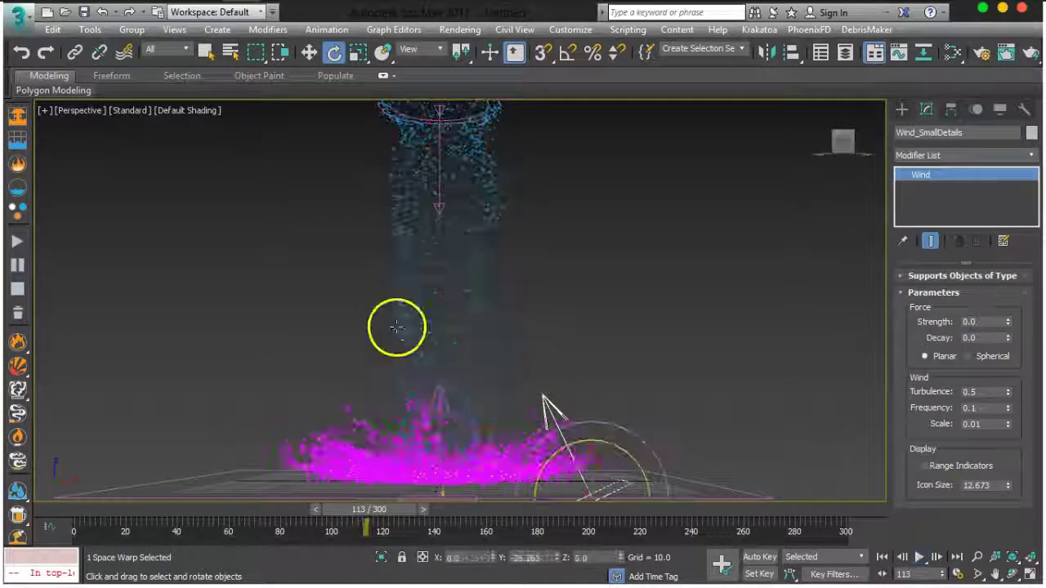
Lower Vortex001's Orbital Speed step by step from 1.03 to 0.939
click(439, 211)
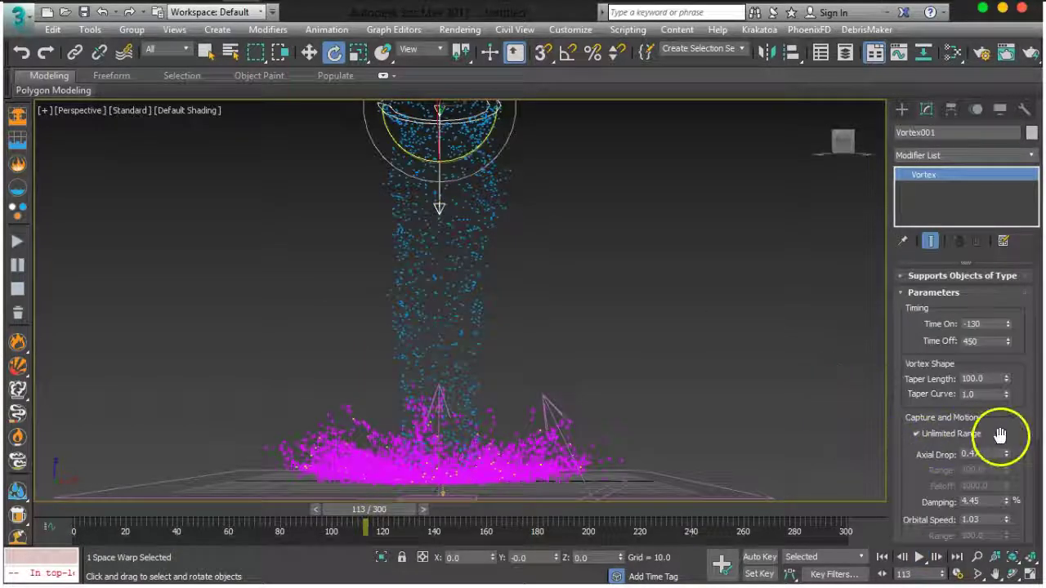
drag(1016, 463, 1019, 369)
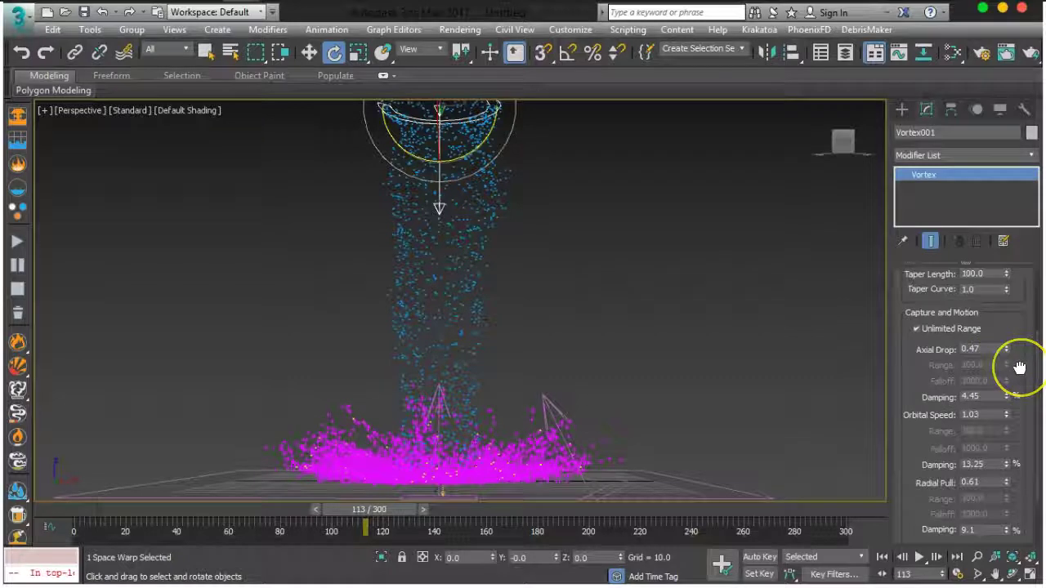
click(1007, 419)
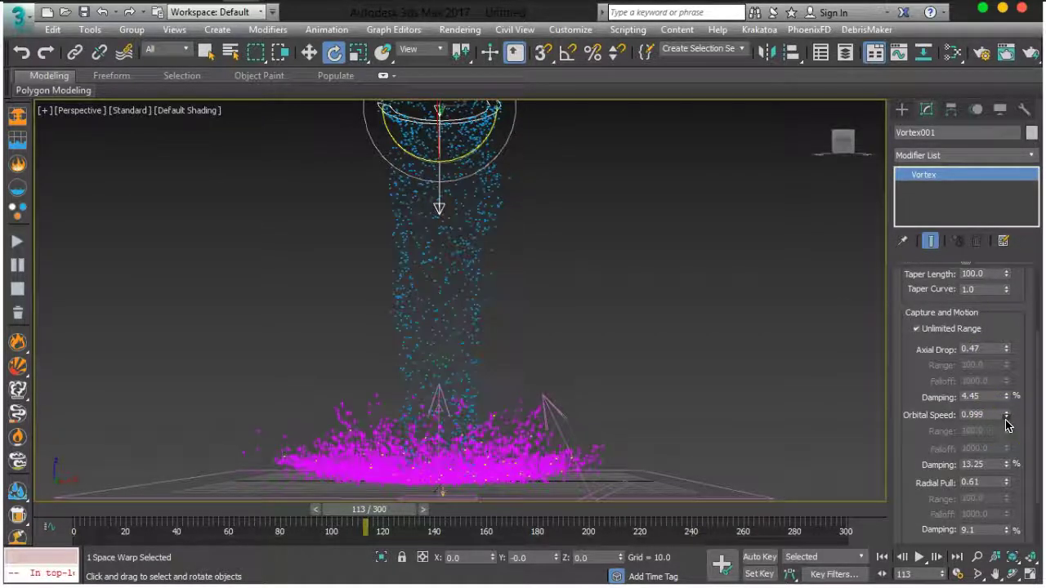
click(1006, 418)
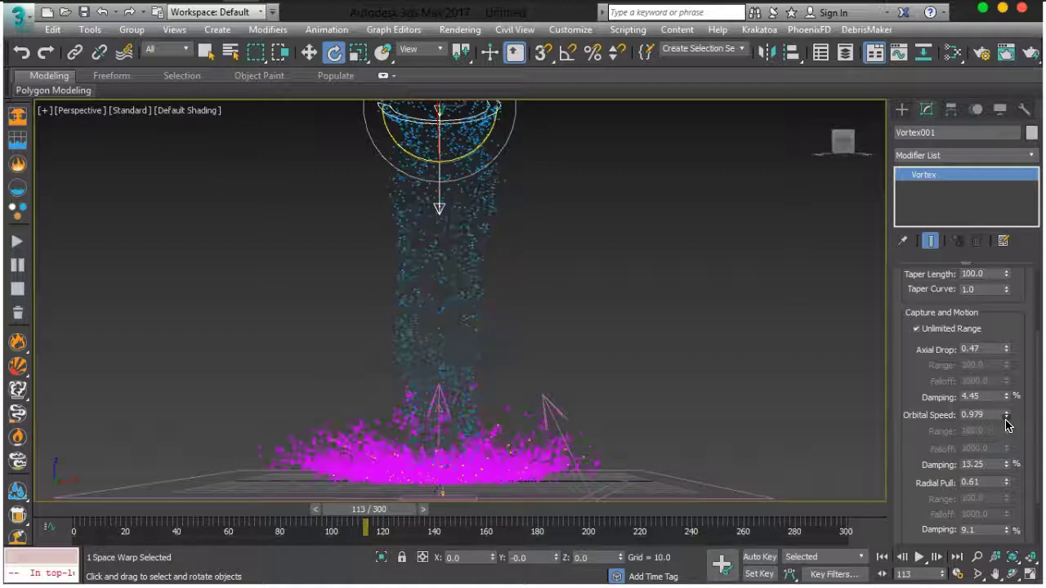
click(1007, 419)
click(1006, 419)
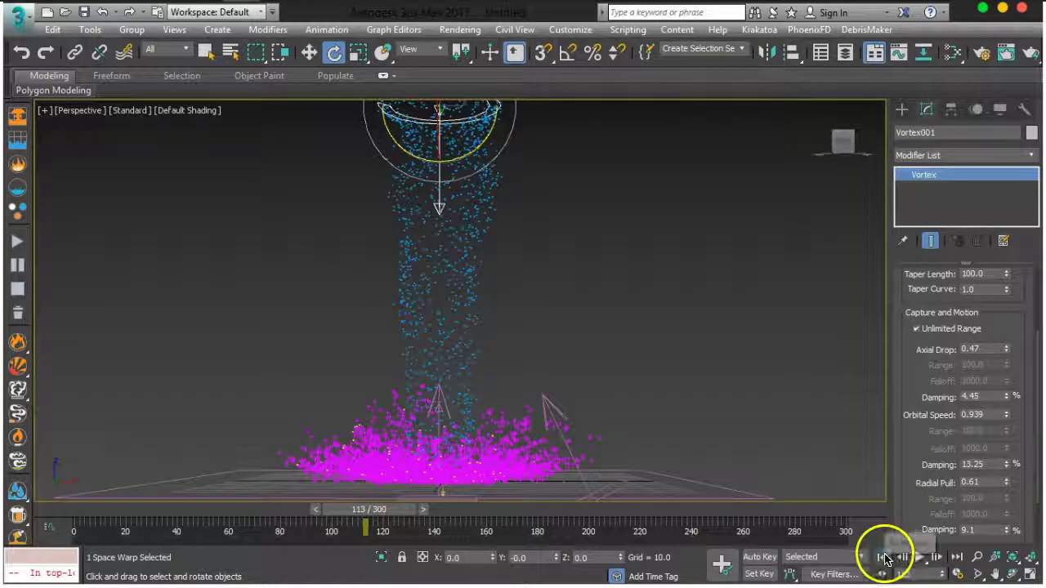
Replay the tornado animation from the start and view the particles from above
click(883, 557)
click(919, 557)
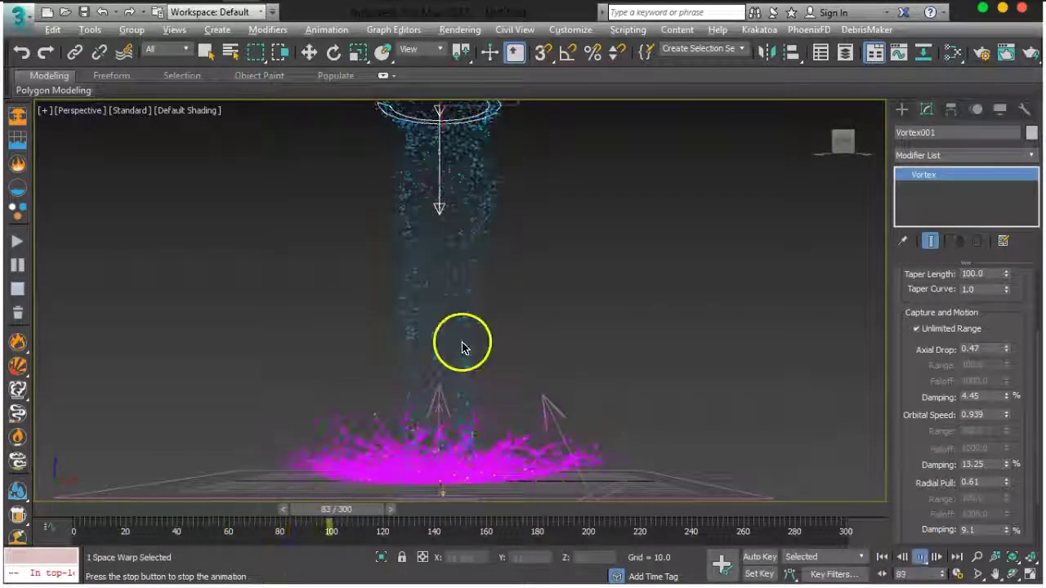
click(927, 558)
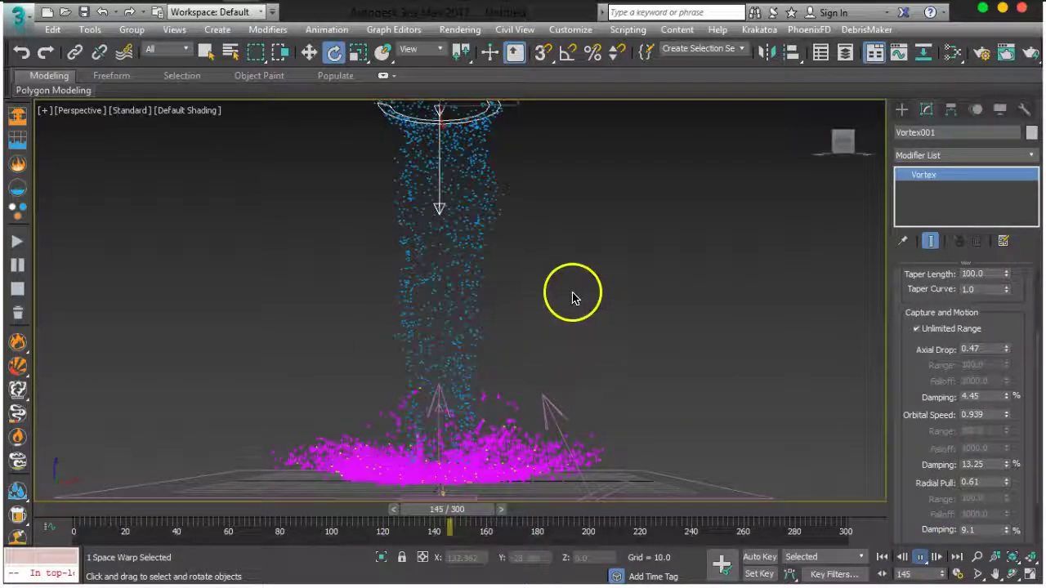
key(e)
mouse_move(534, 313)
alt+middle_down()
mouse_move(418, 409)
mouse_move(492, 369)
mouse_move(532, 309)
mouse_move(554, 308)
mouse_move(546, 374)
alt+middle_up()
Set Wind_SmallDetails Turbulence to 0.2 and replay the particles from the start
click(546, 375)
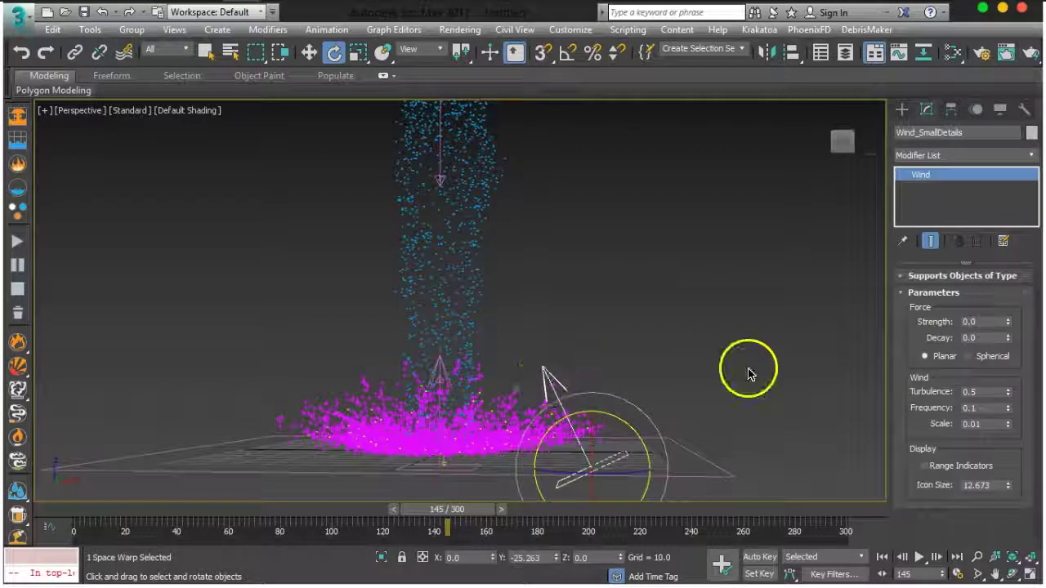
mouse_move(641, 274)
middle_down()
mouse_move(642, 321)
mouse_move(699, 352)
middle_up()
double_click(991, 391)
text(2)
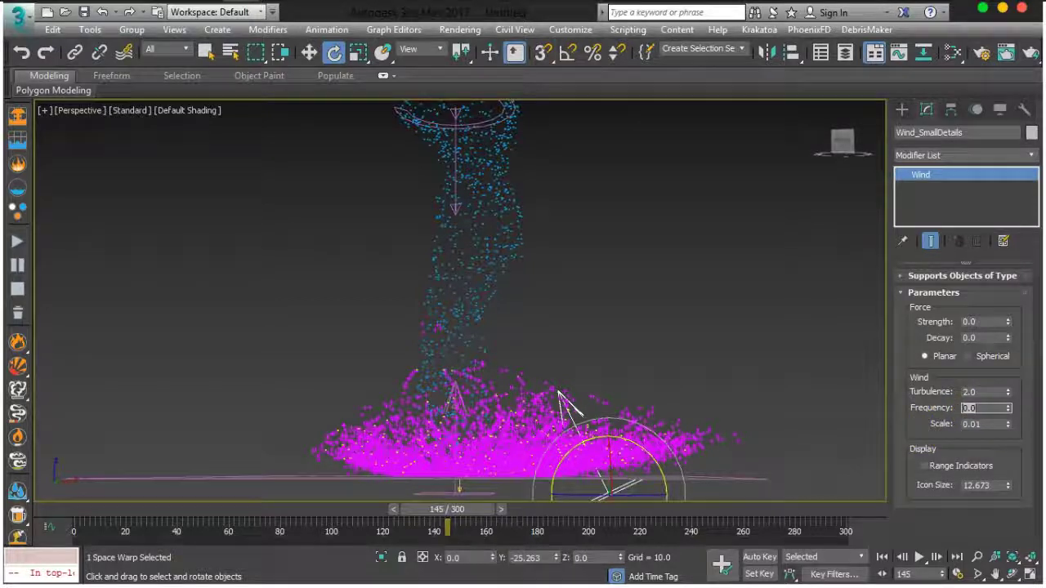
click(656, 578)
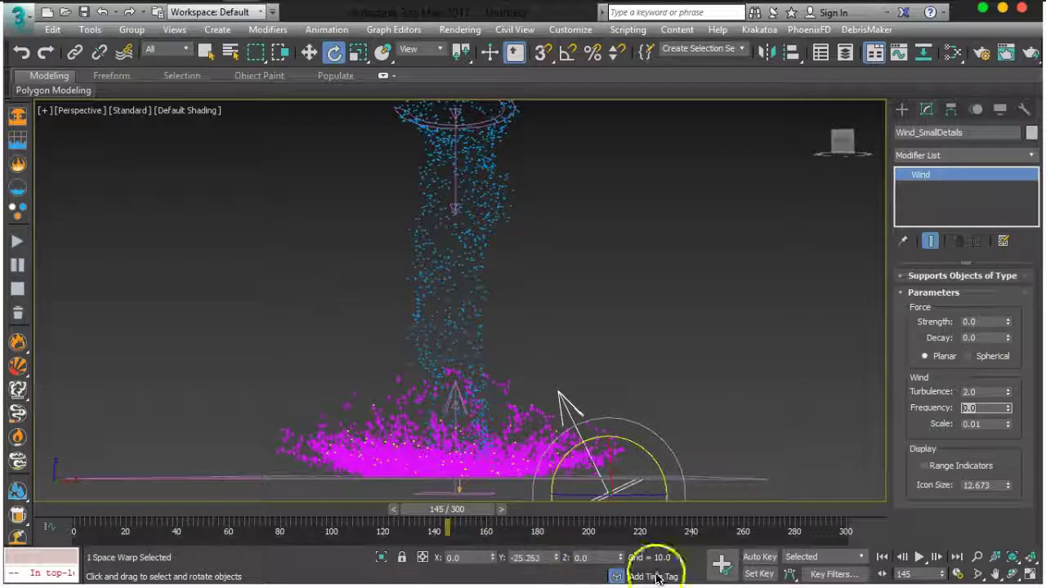
click(880, 559)
click(919, 558)
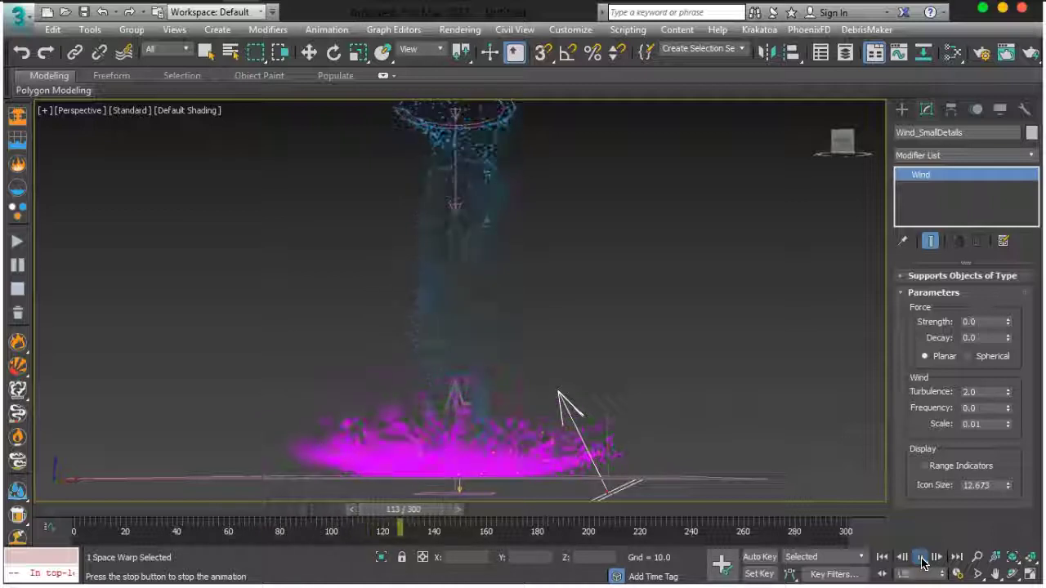
click(921, 559)
key(e)
text(0.2)
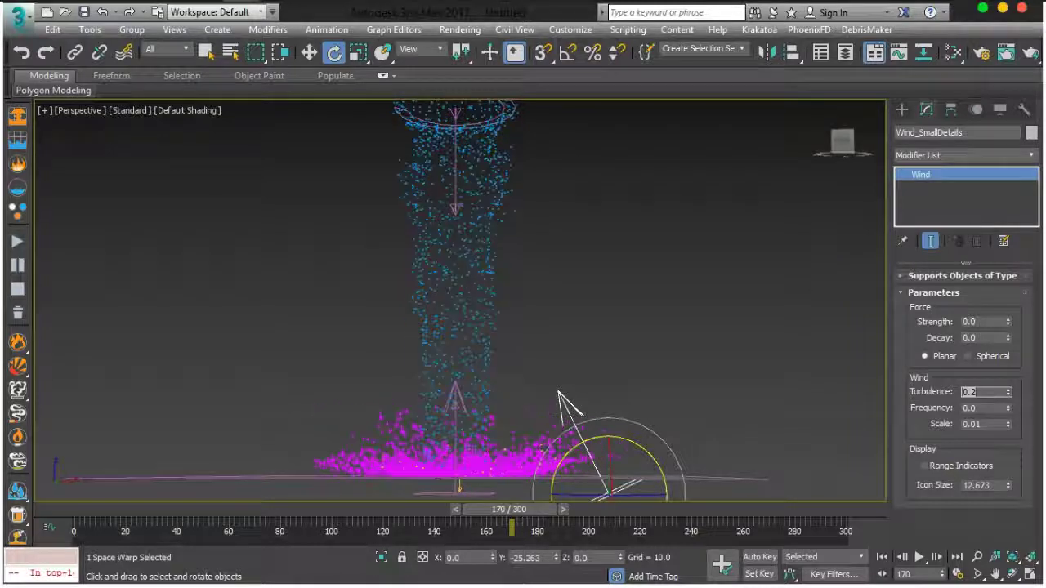
Replay the animation and raise the wind Frequency to 2.0
click(891, 560)
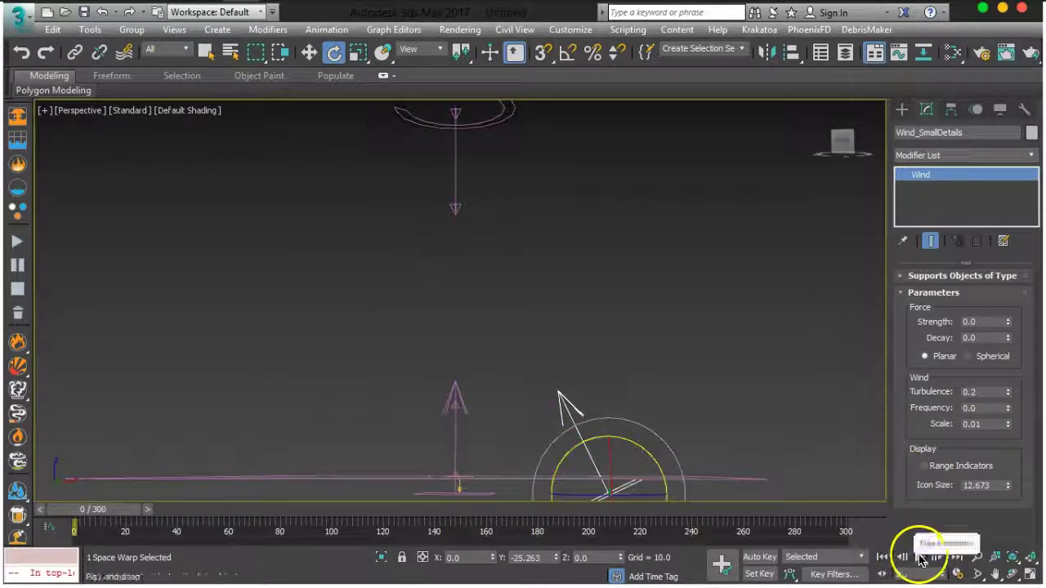
click(920, 557)
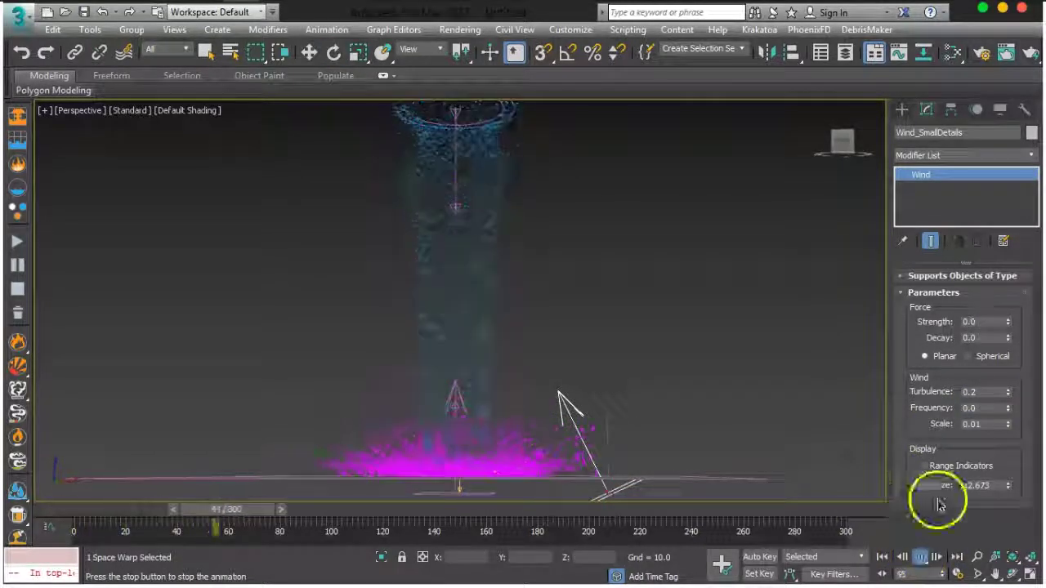
double_click(983, 408)
text(2)
key(Return)
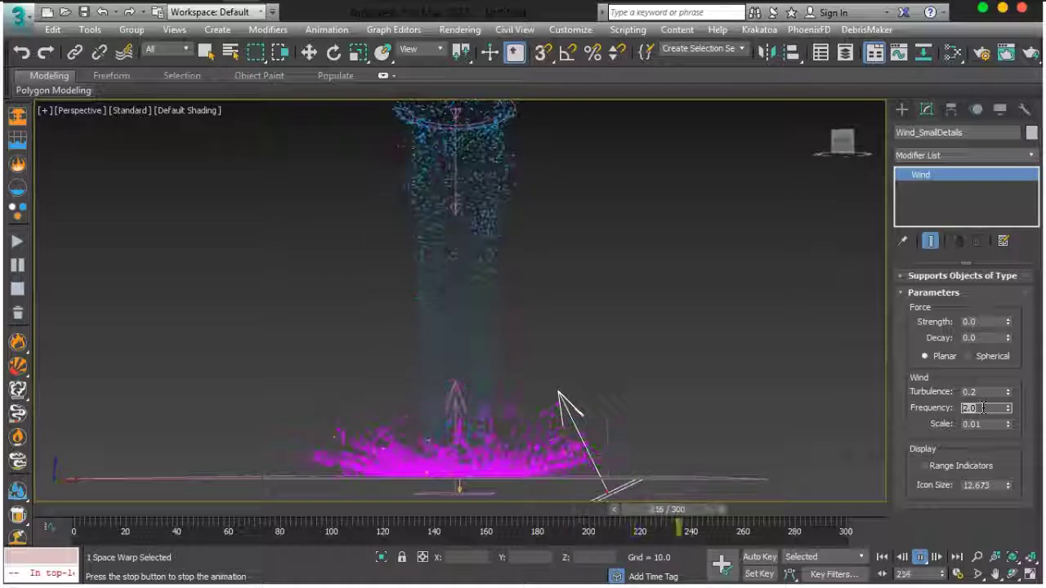
click(929, 463)
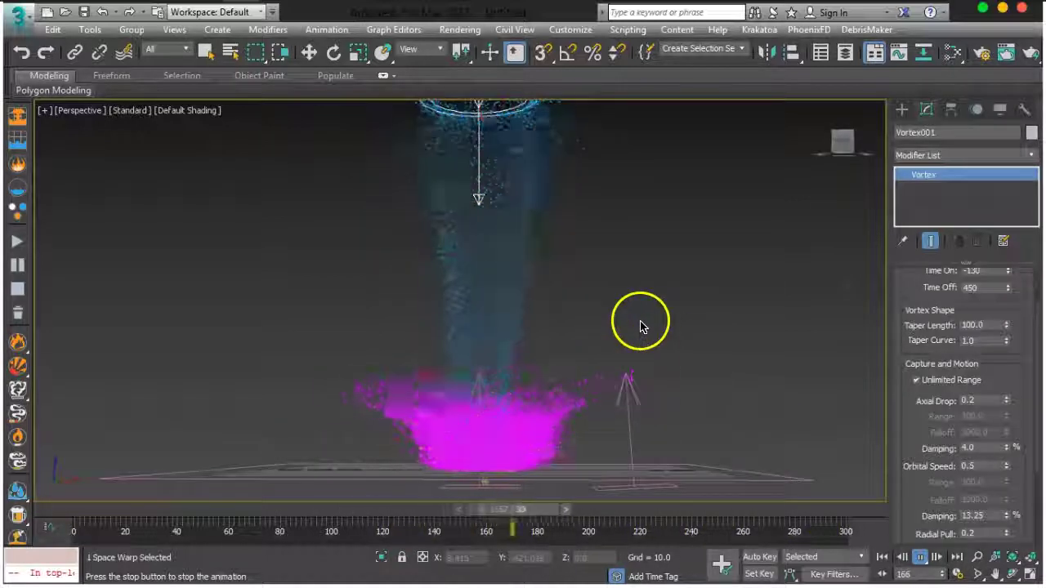
Reframe the tornado view and dock Particle View left, showing Spawn 001's settings
mouse_move(665, 367)
middle_down()
mouse_move(649, 397)
mouse_move(656, 414)
middle_up()
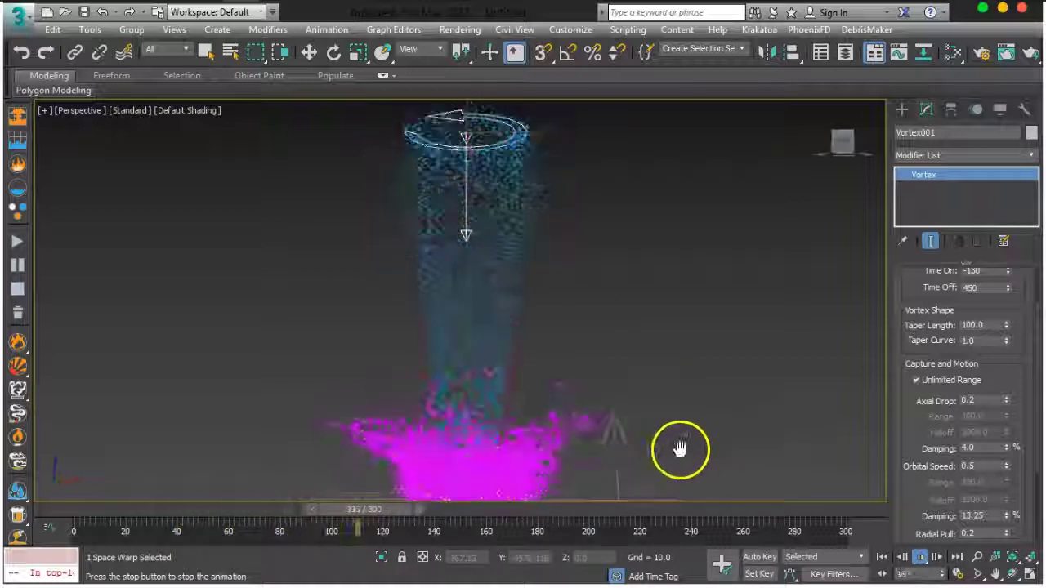
middle_drag(678, 446, 682, 427)
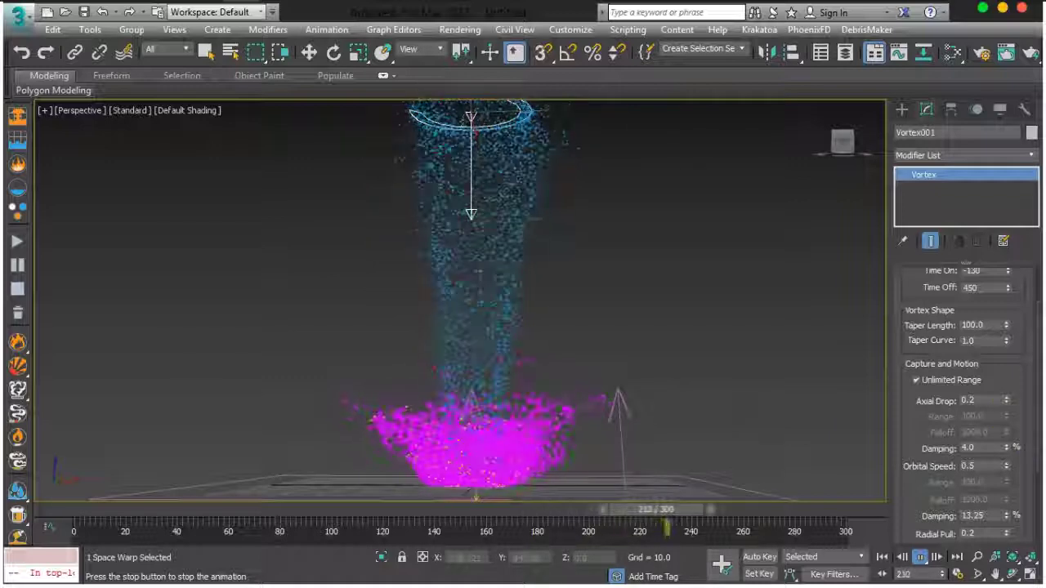
key(6)
drag(457, 160, 108, 82)
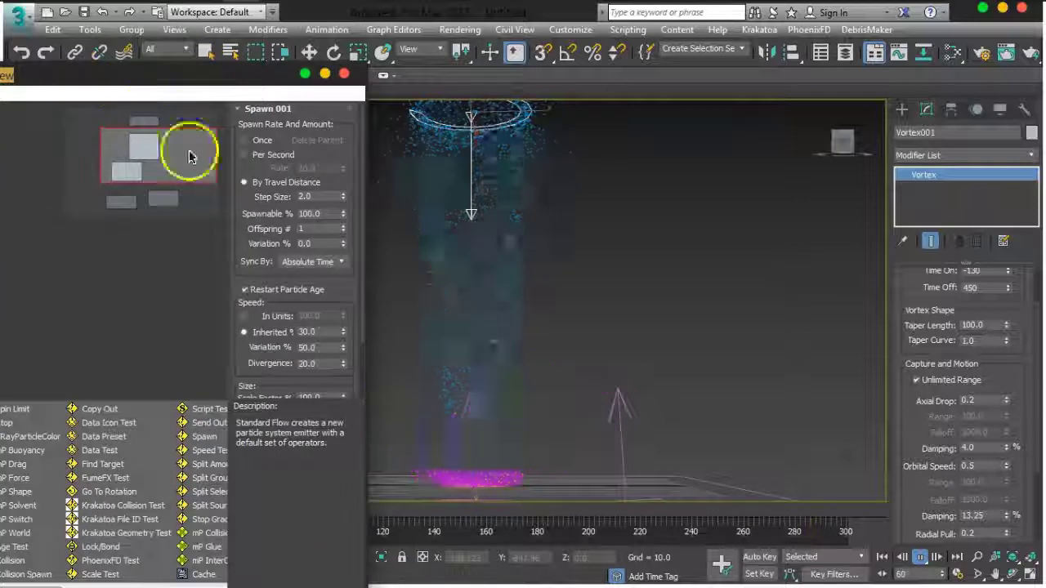
click(921, 559)
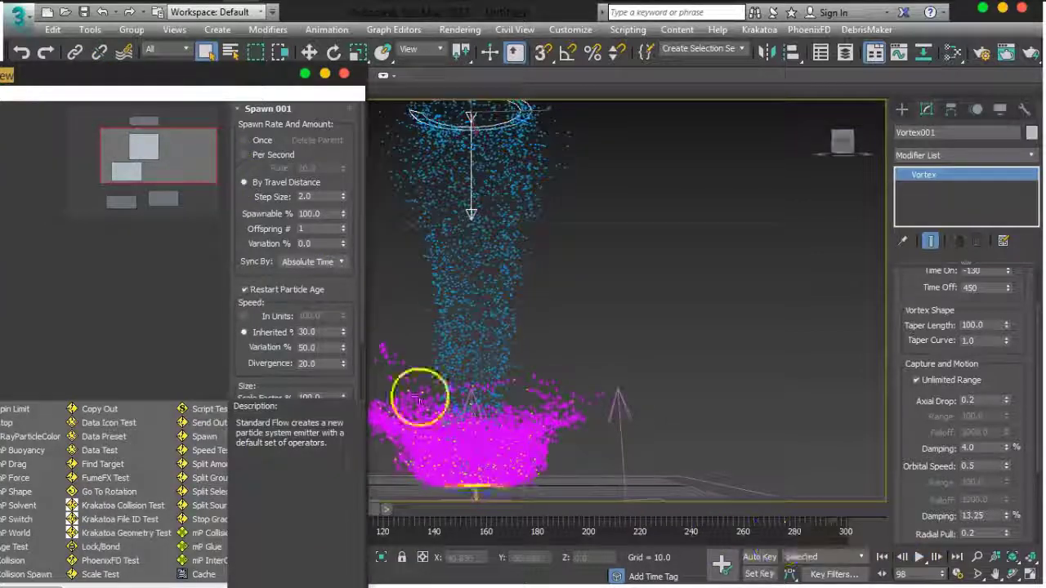
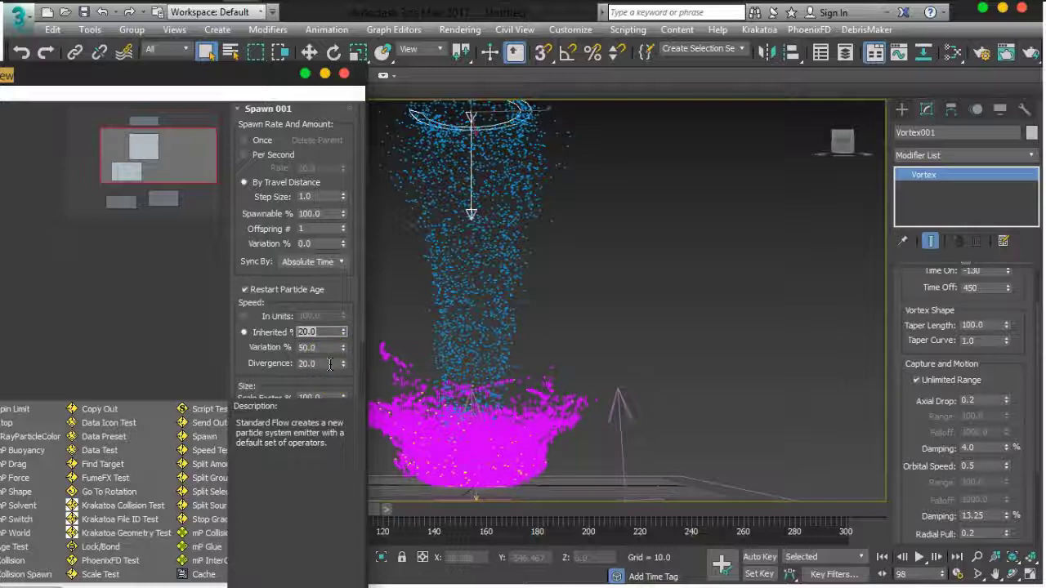
Bring Event 004 into view and add a Force operator to the top of it
drag(221, 72, 531, 90)
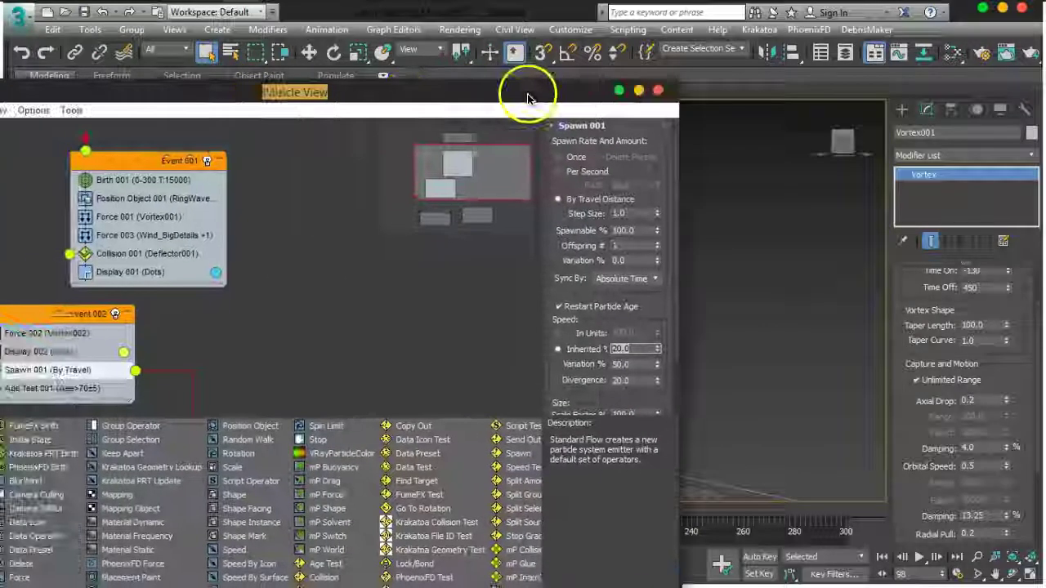
mouse_move(279, 199)
middle_down()
mouse_move(311, 264)
mouse_move(420, 250)
mouse_move(226, 223)
middle_up()
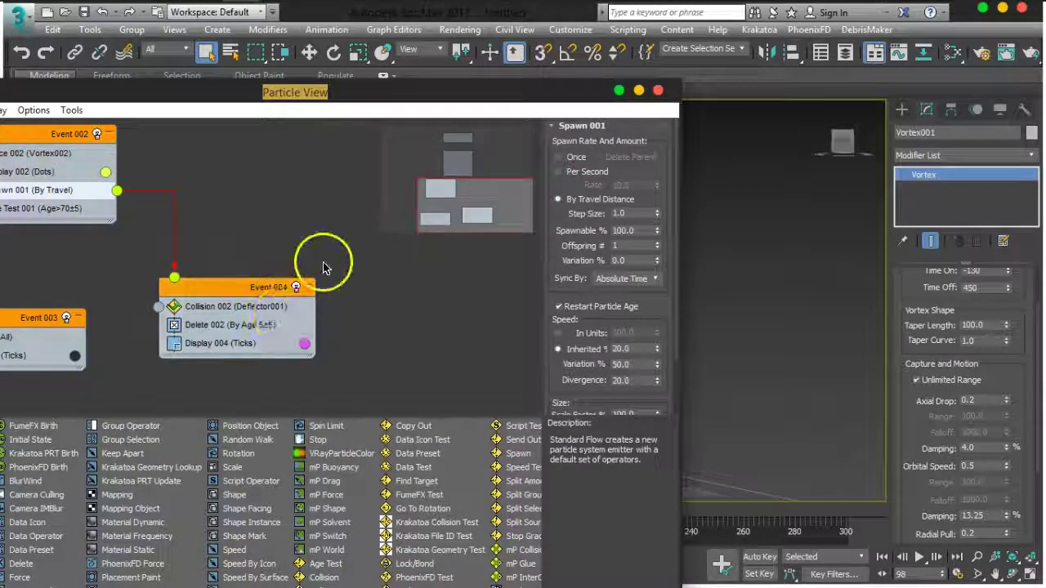
middle_drag(327, 262, 284, 251)
right_click(215, 301)
mouse_move(335, 324)
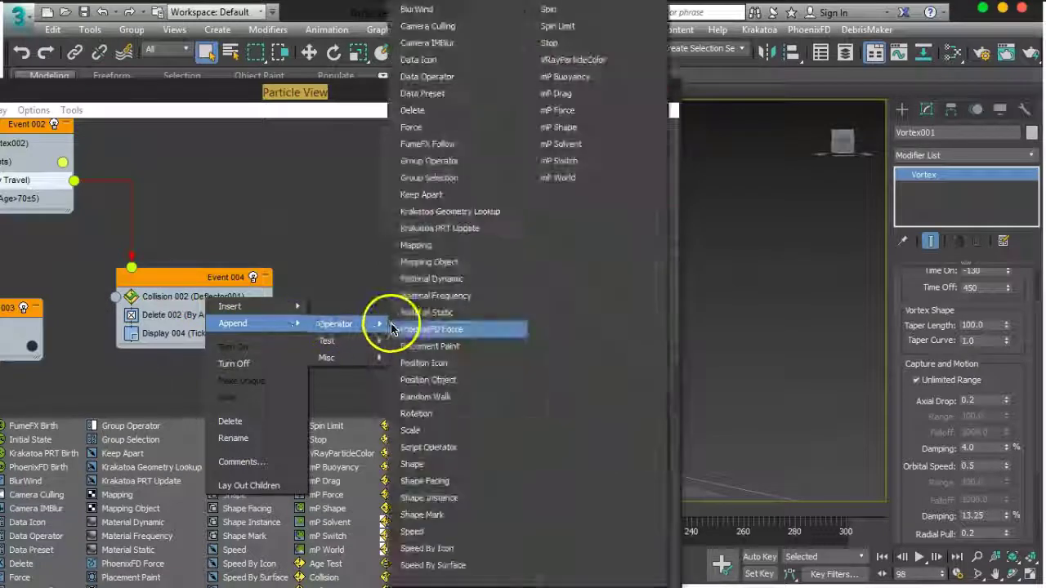
click(297, 224)
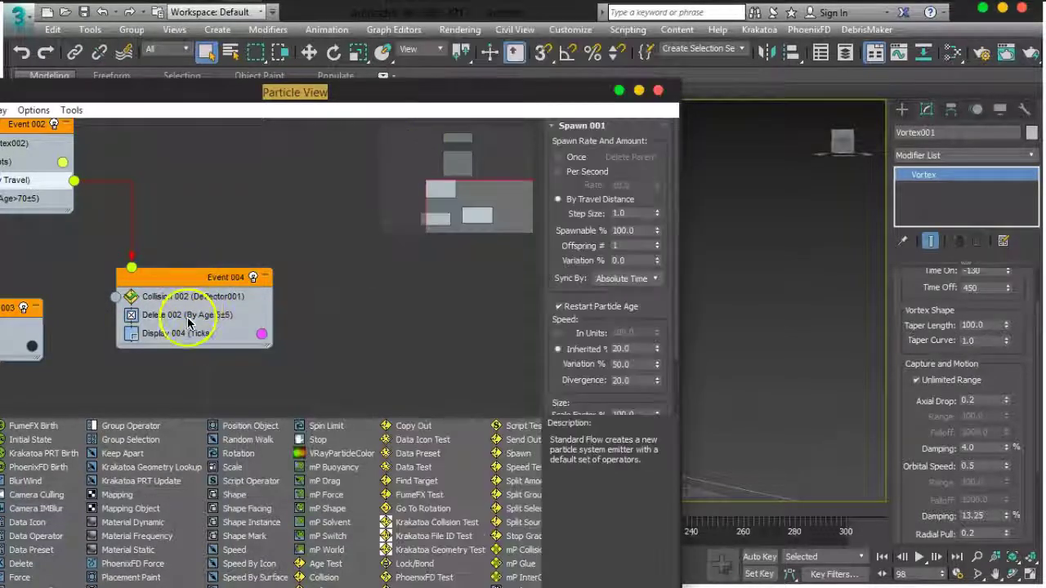
drag(174, 351, 163, 296)
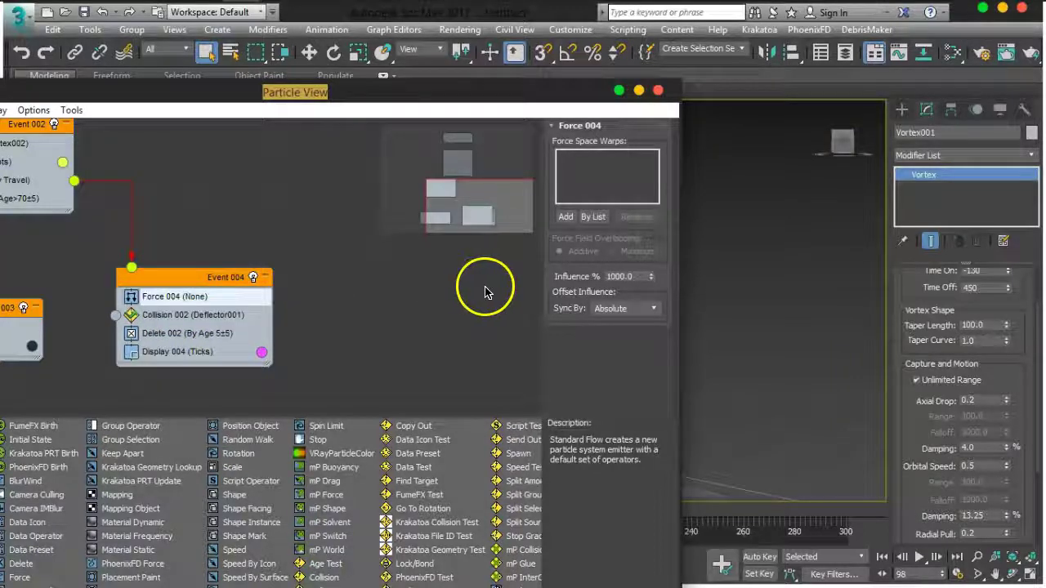
Assign Wind_BigDetails and Wind_SmallDetails to the Force operator and move Particle View aside
click(593, 217)
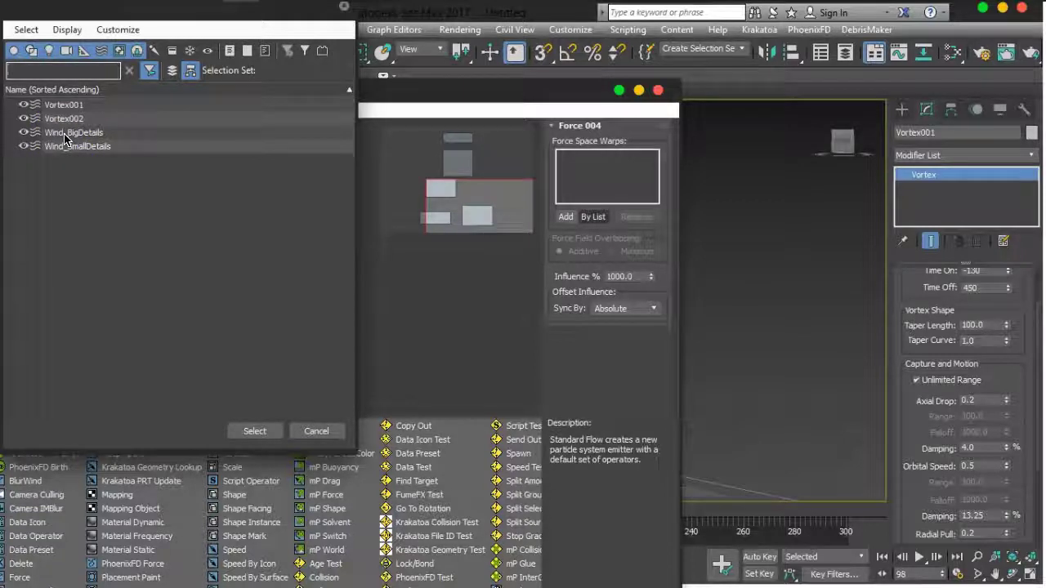
click(65, 135)
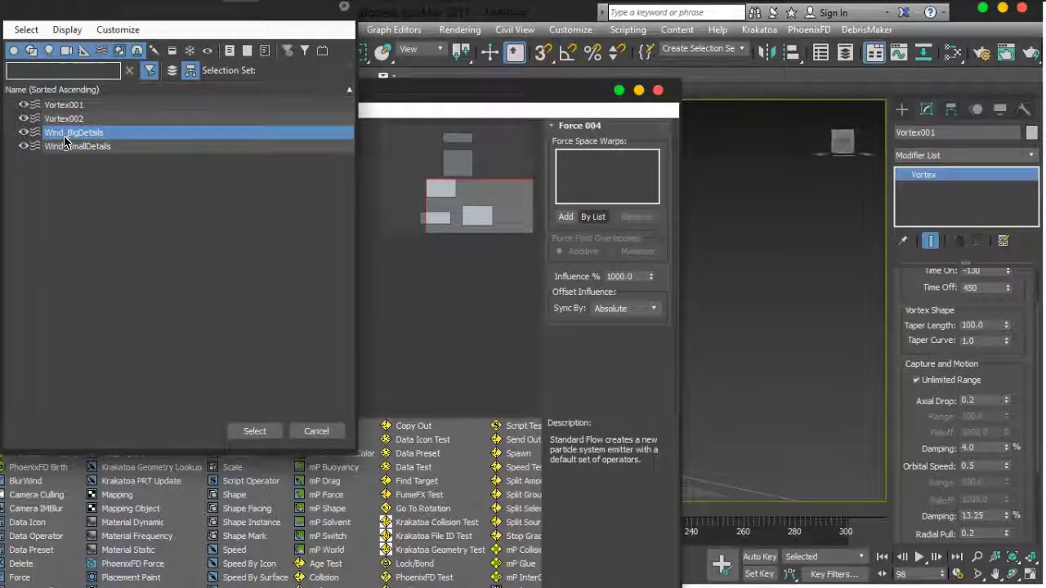
click(78, 146)
click(254, 431)
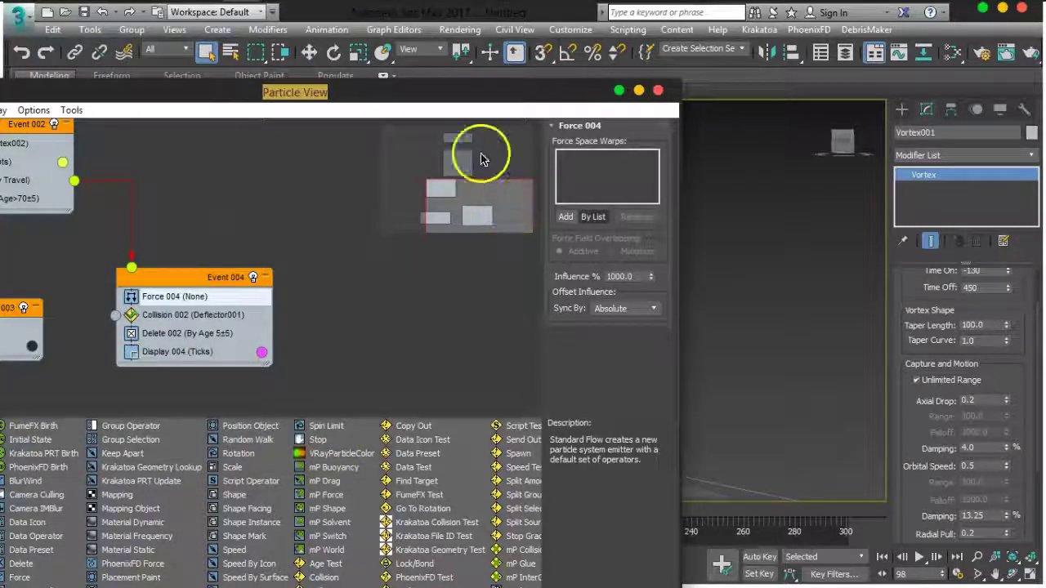
drag(455, 94, 1045, 245)
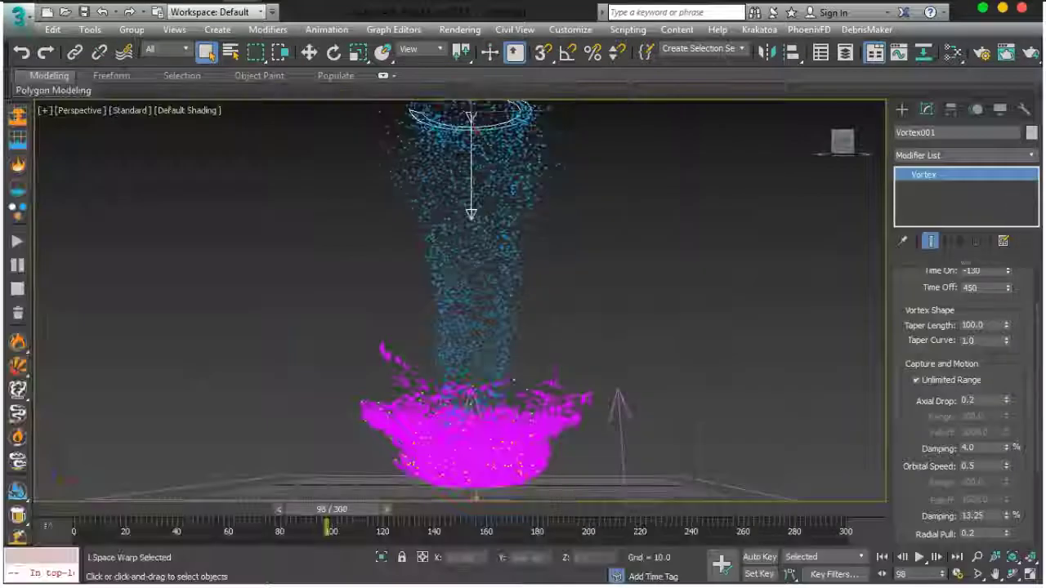
click(883, 557)
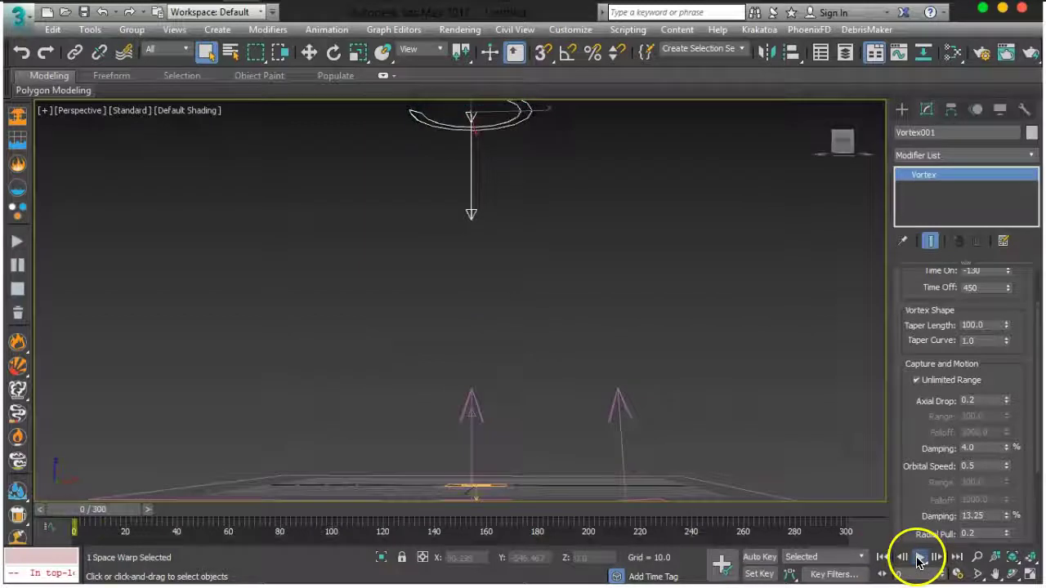
click(920, 558)
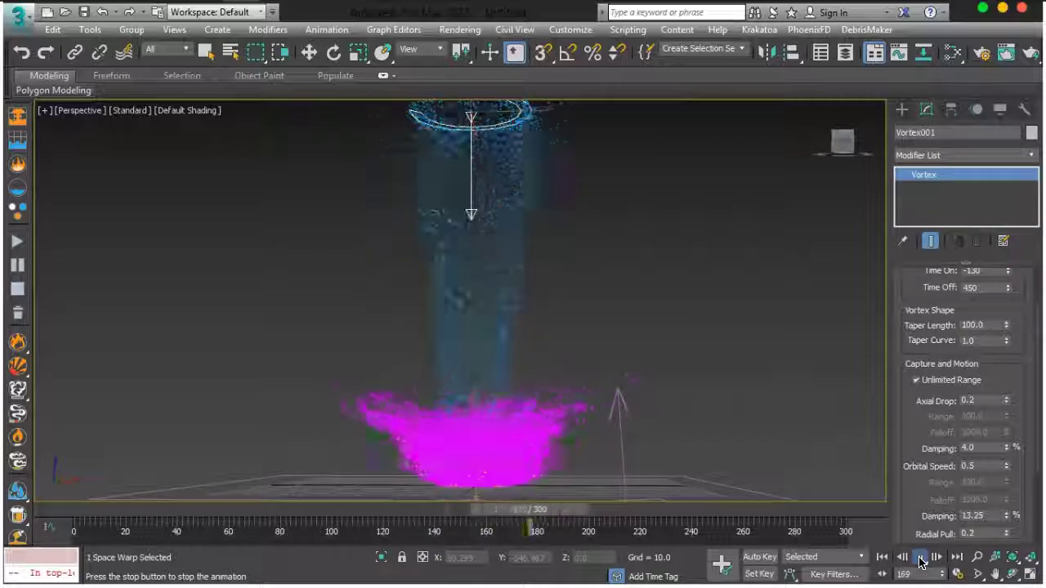
click(921, 562)
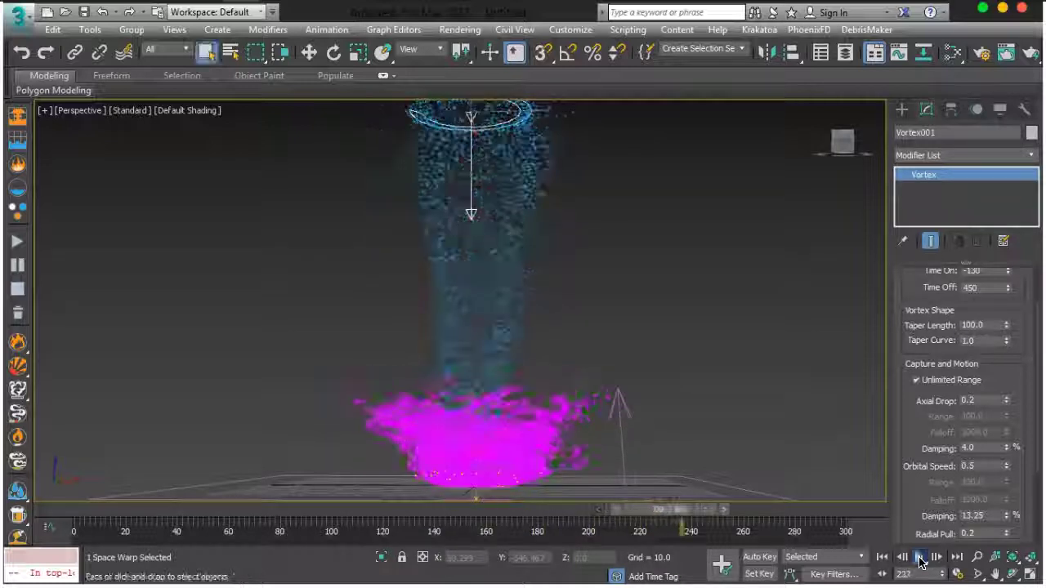
mouse_move(539, 396)
alt+middle_down()
mouse_move(523, 450)
mouse_move(560, 381)
mouse_move(552, 415)
mouse_move(567, 397)
alt+middle_up()
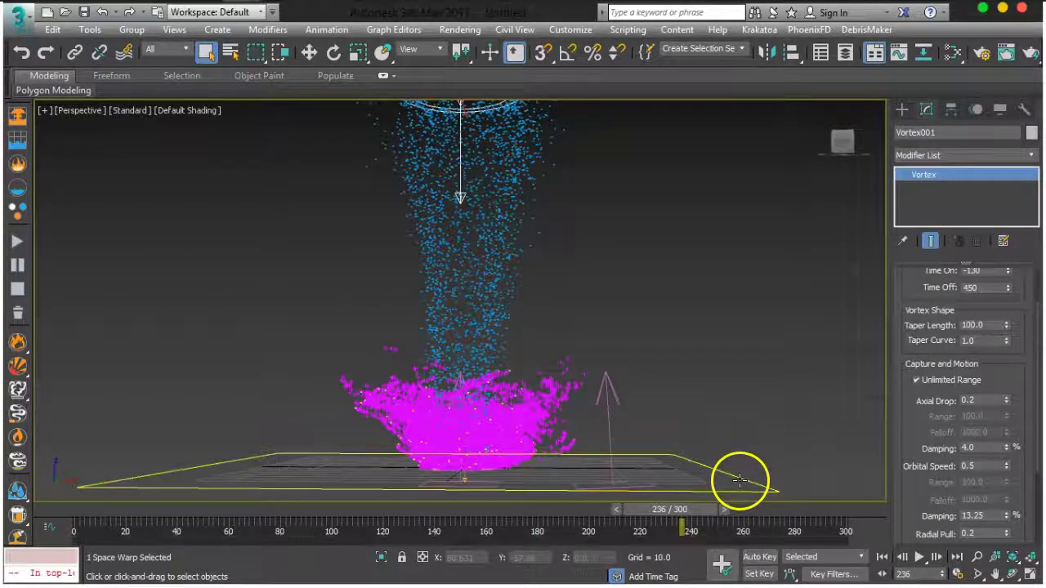
Select Deflector001 to show its Bounce, Variation and Chaos settings, then replay the splash from frame 0
click(738, 483)
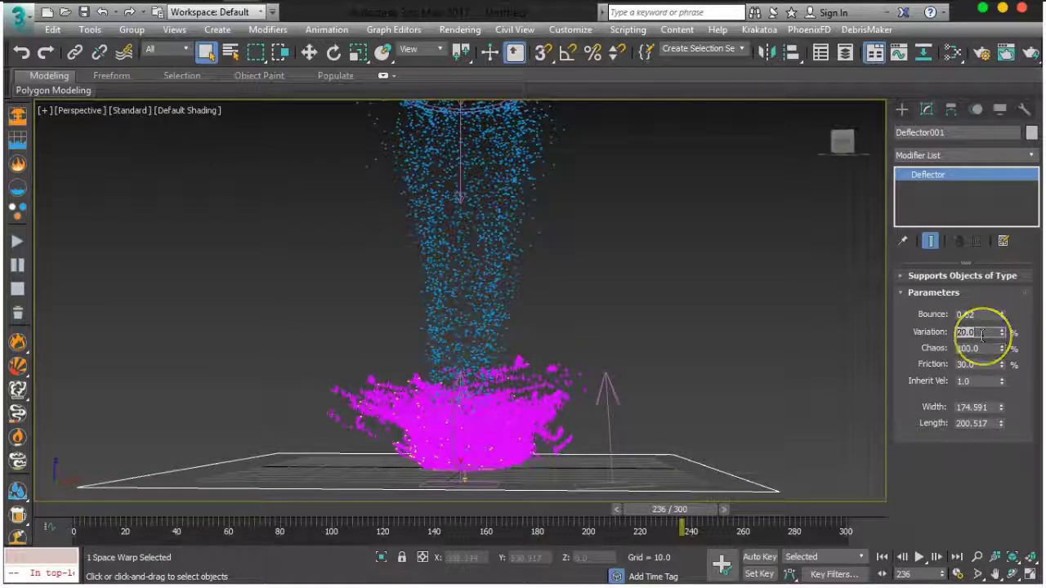
click(966, 436)
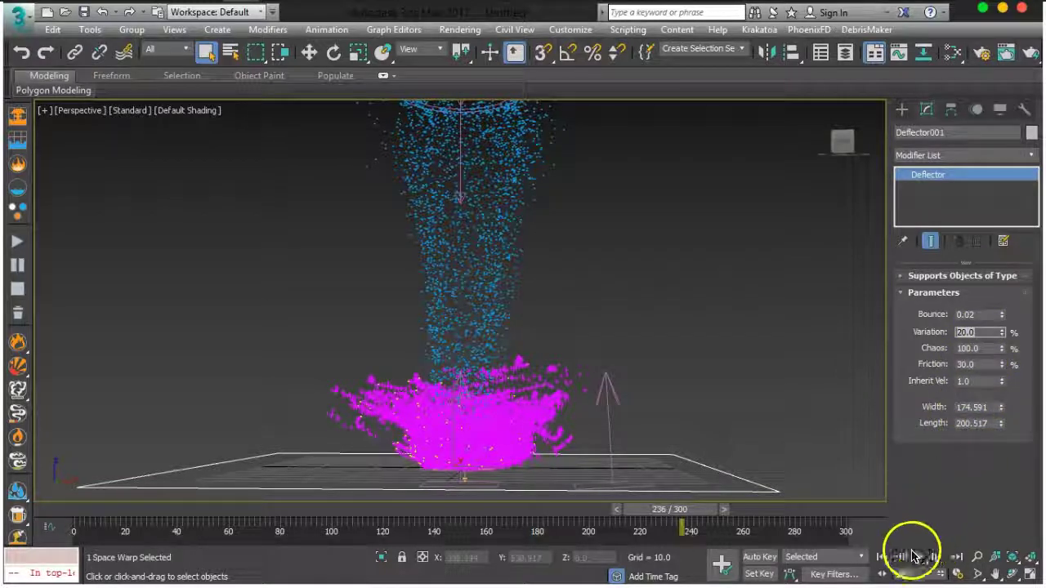
click(884, 558)
click(921, 556)
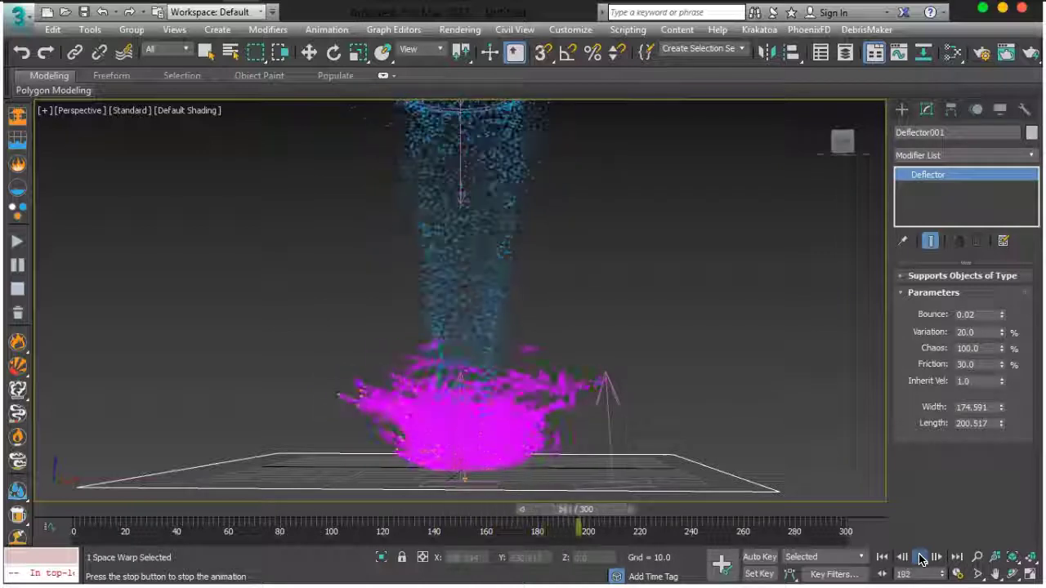
alt+middle_drag(591, 344, 602, 355)
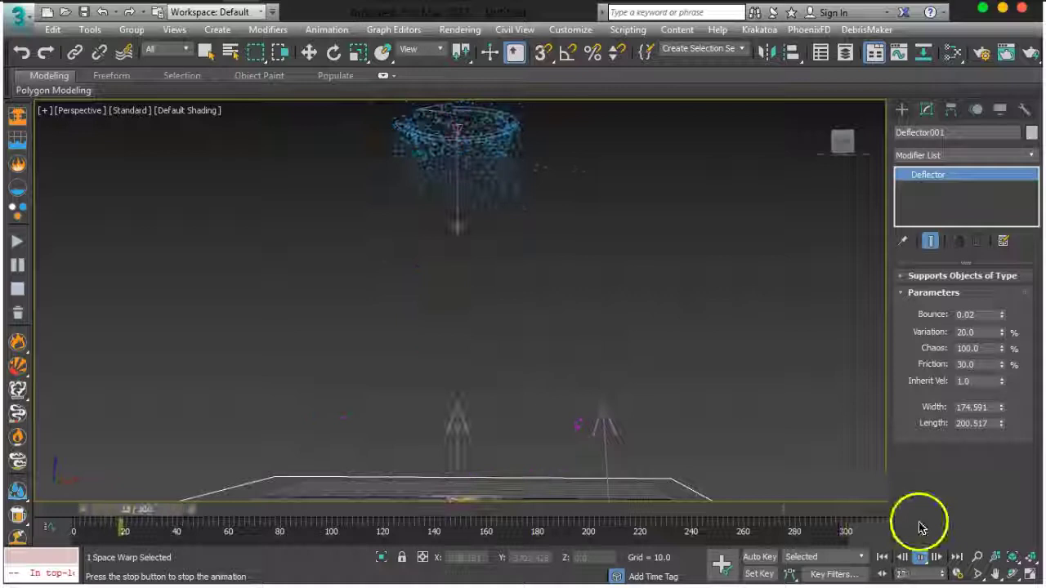
Select Vortex001, set its Vortex Shape Taper Length to 150, and replay from frame 0
click(921, 558)
click(519, 124)
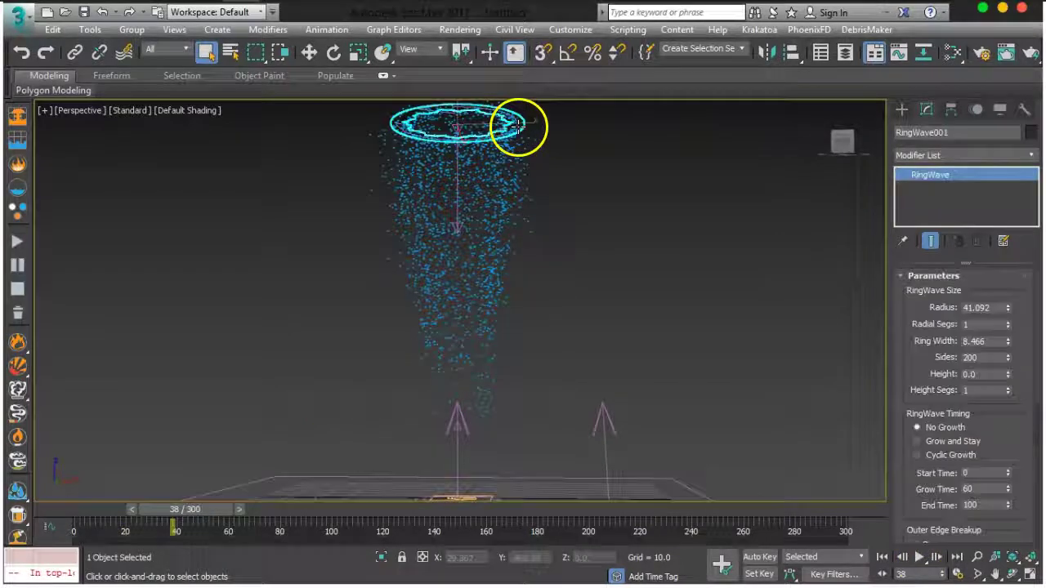
click(460, 227)
mouse_move(999, 367)
mouse_down()
mouse_move(1011, 432)
mouse_move(999, 378)
mouse_up()
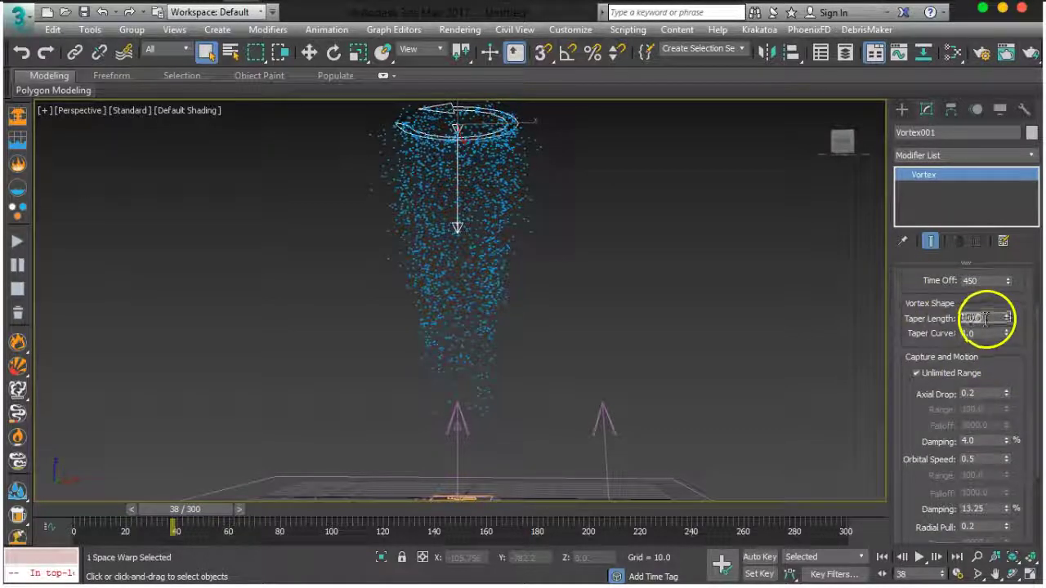
text(150)
key(Return)
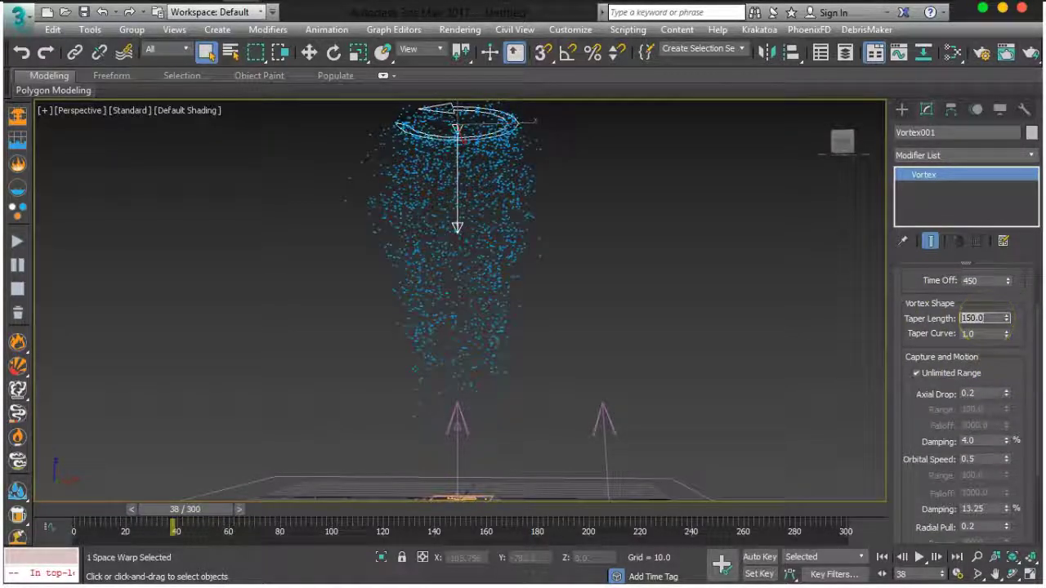
click(880, 557)
click(921, 557)
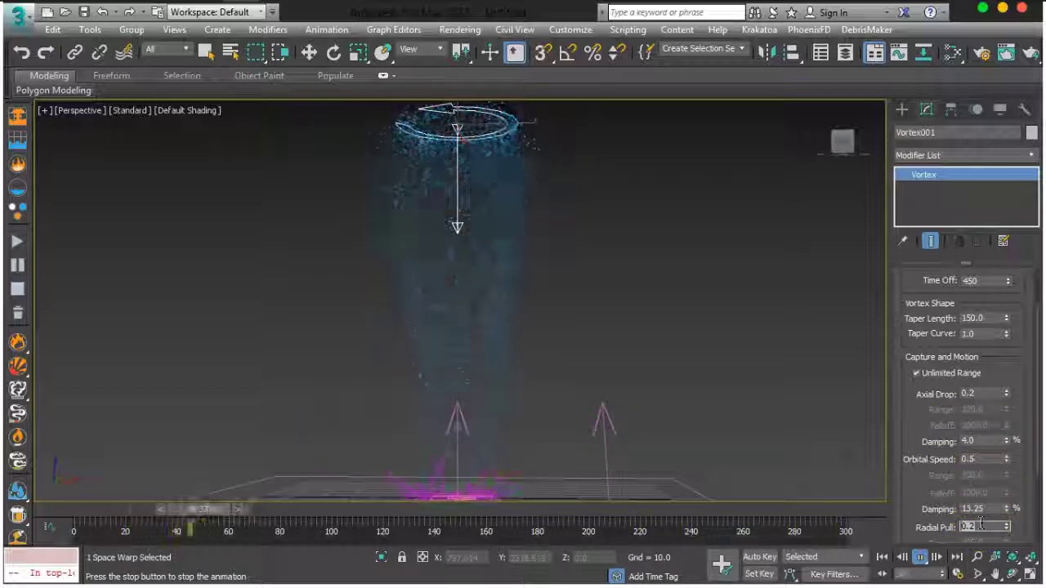
Set the vortex Radial Pull to 0.3, then scrub from frame 0 to about frame 63
text(0.3)
key(Return)
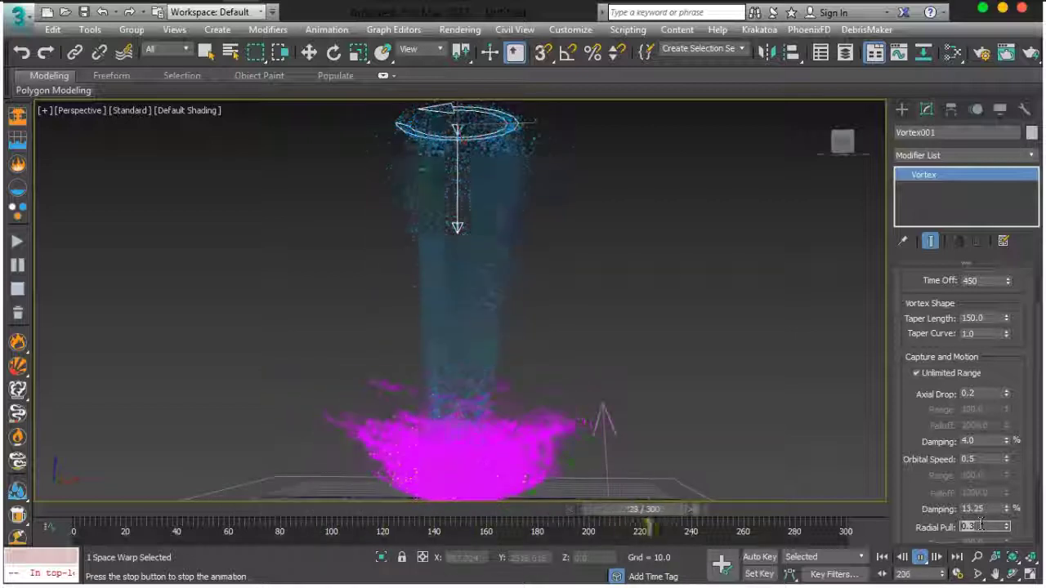
click(921, 558)
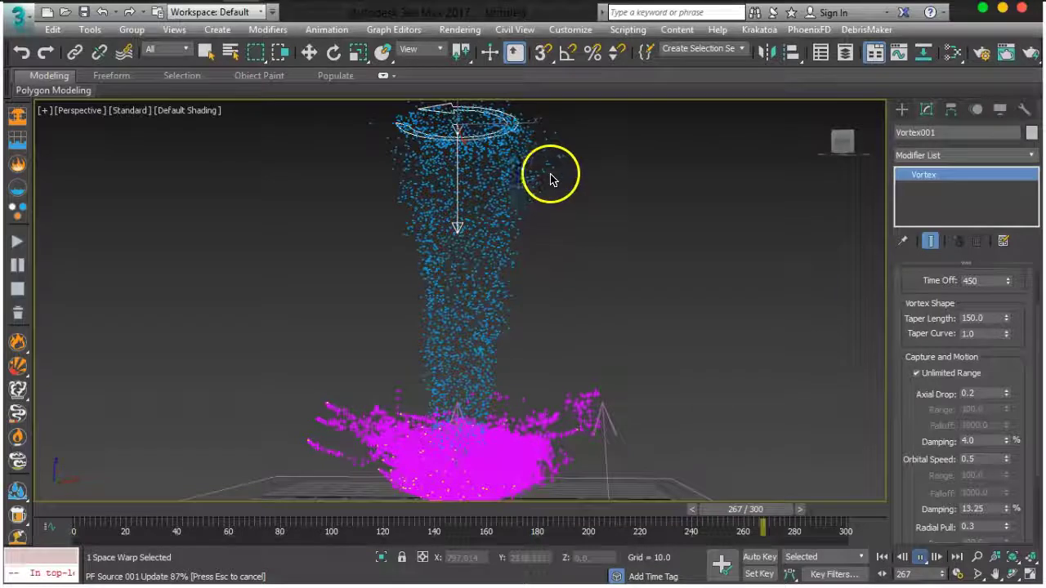
key(Home)
drag(81, 509, 145, 509)
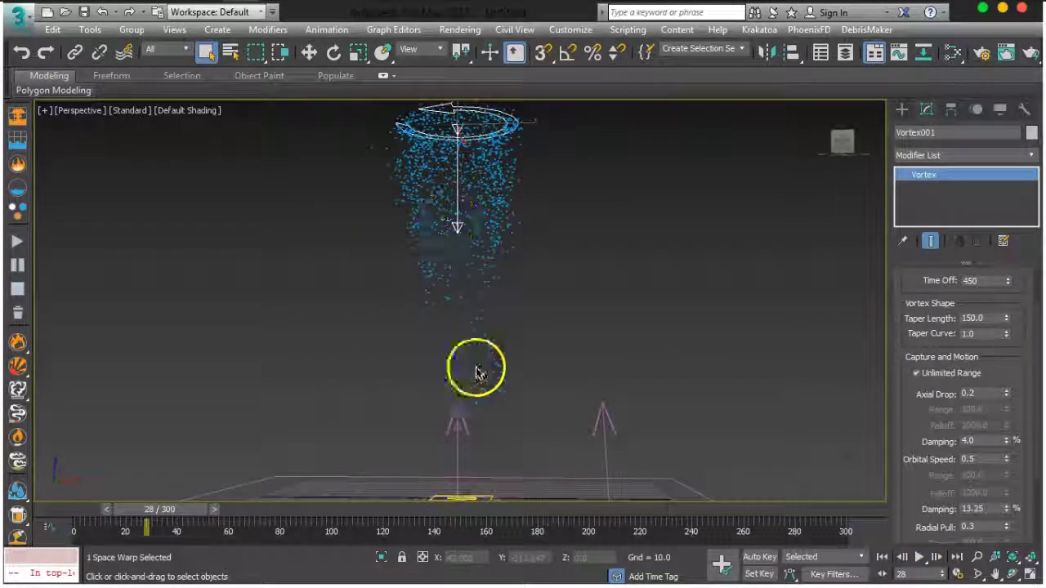
mouse_move(166, 512)
mouse_down()
mouse_move(250, 524)
mouse_move(242, 515)
mouse_up()
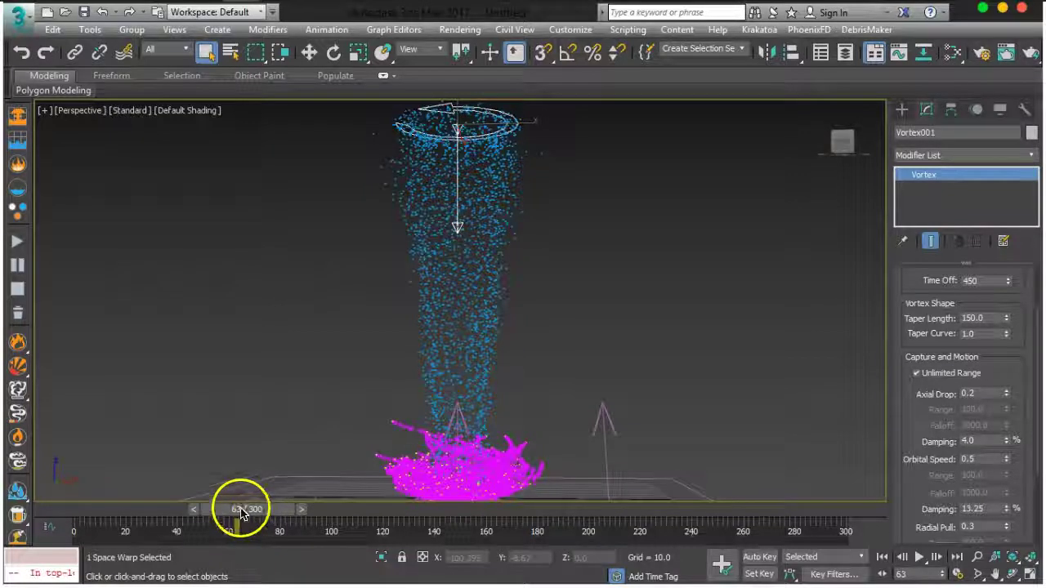